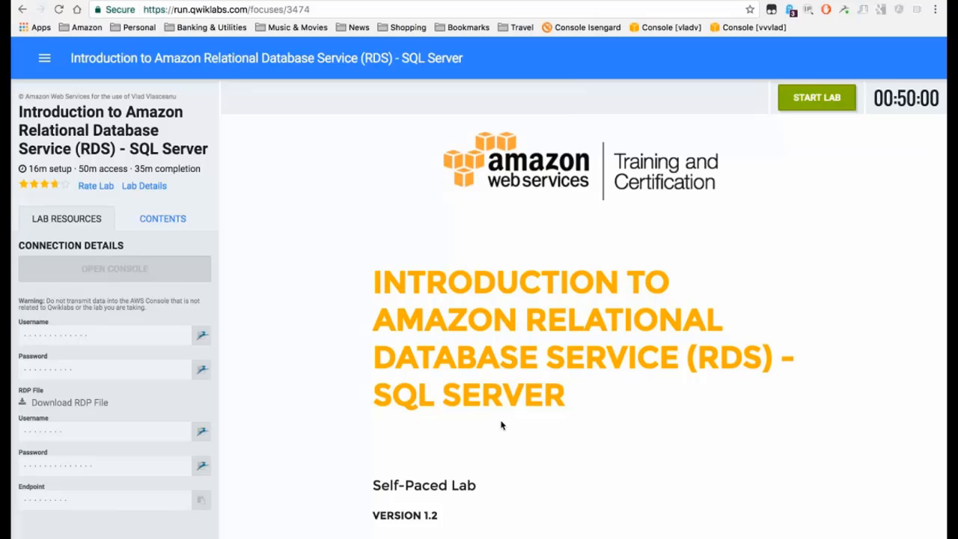
Read through the lab guide's overview, RDS introduction and console access sections, and check the lab's allotted time
{"action": "scroll", "coordinate": [502, 425], "scroll_direction": "down", "scroll_amount": 10}
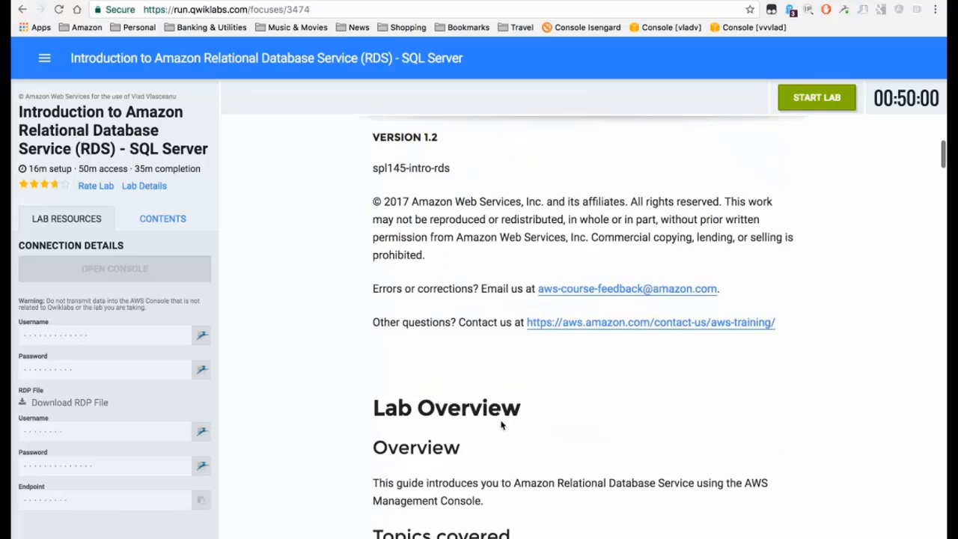
{"action": "scroll", "coordinate": [502, 426], "scroll_direction": "down", "scroll_amount": 1}
{"action": "scroll", "coordinate": [502, 425], "scroll_direction": "down", "scroll_amount": 6}
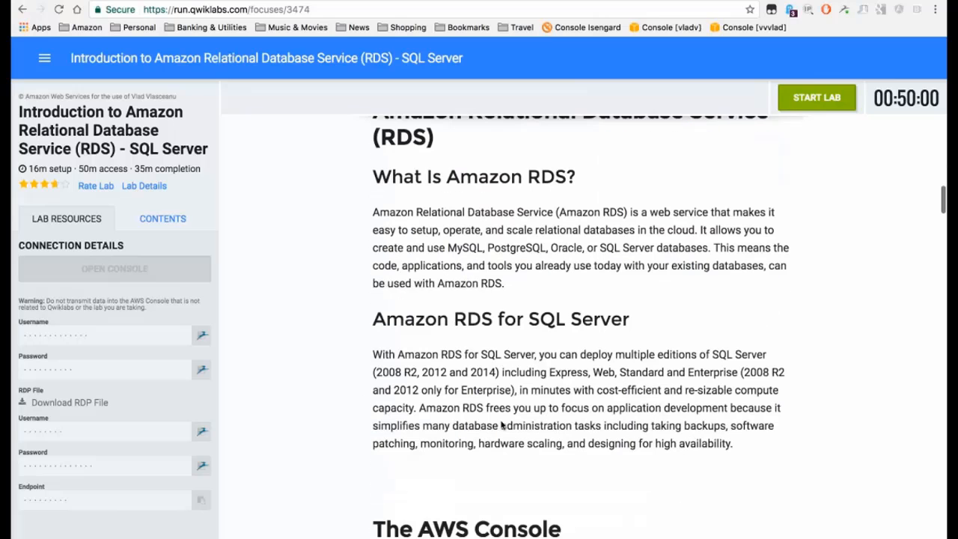
{"action": "scroll", "coordinate": [501, 425], "scroll_direction": "down", "scroll_amount": 4}
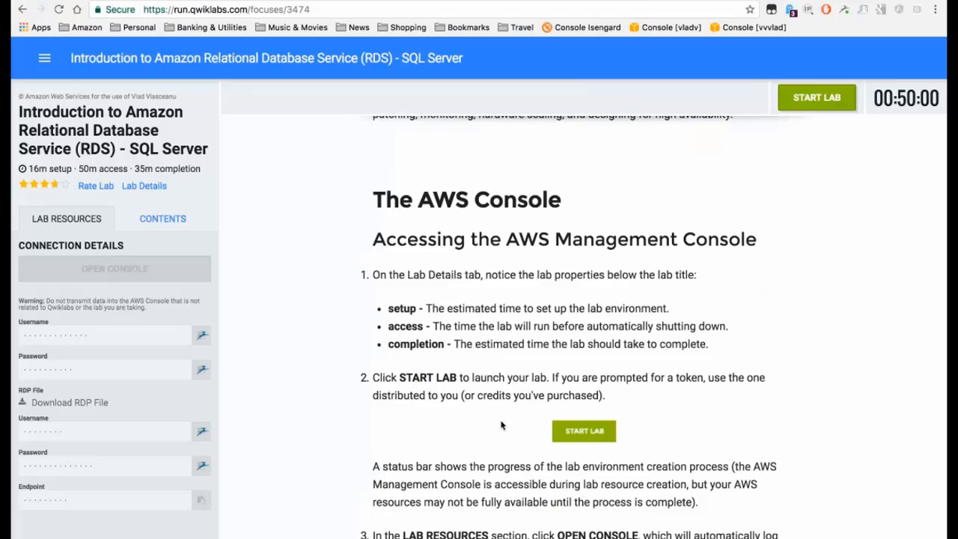
{"action": "scroll", "coordinate": [502, 426], "scroll_direction": "up", "scroll_amount": 8}
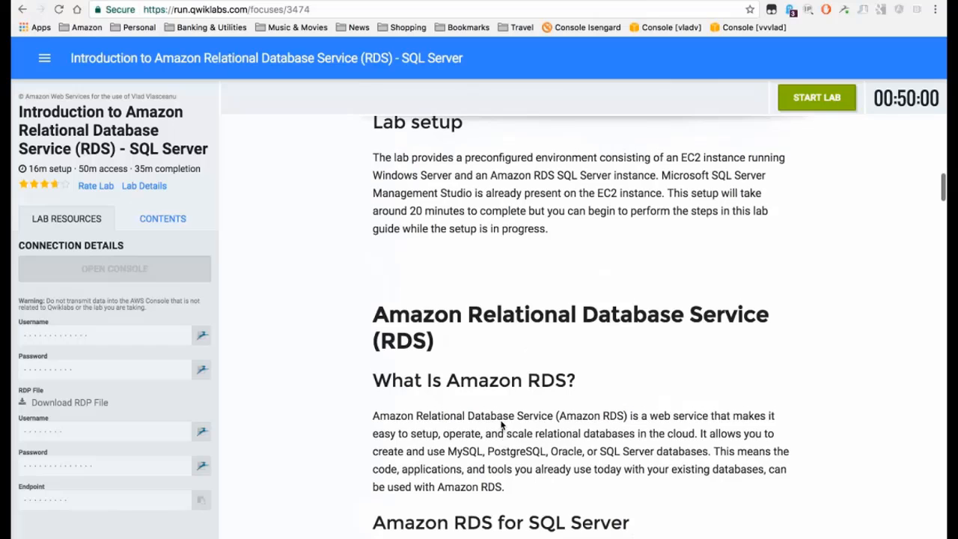
{"action": "scroll", "coordinate": [501, 426], "scroll_direction": "up", "scroll_amount": 10}
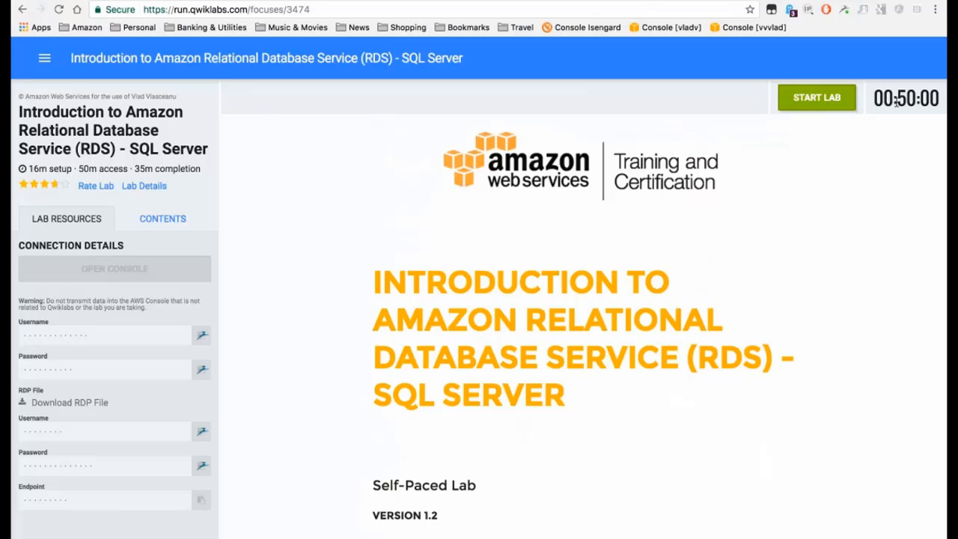
{"action": "left_click_drag", "start_coordinate": [898, 101], "coordinate": [917, 99]}
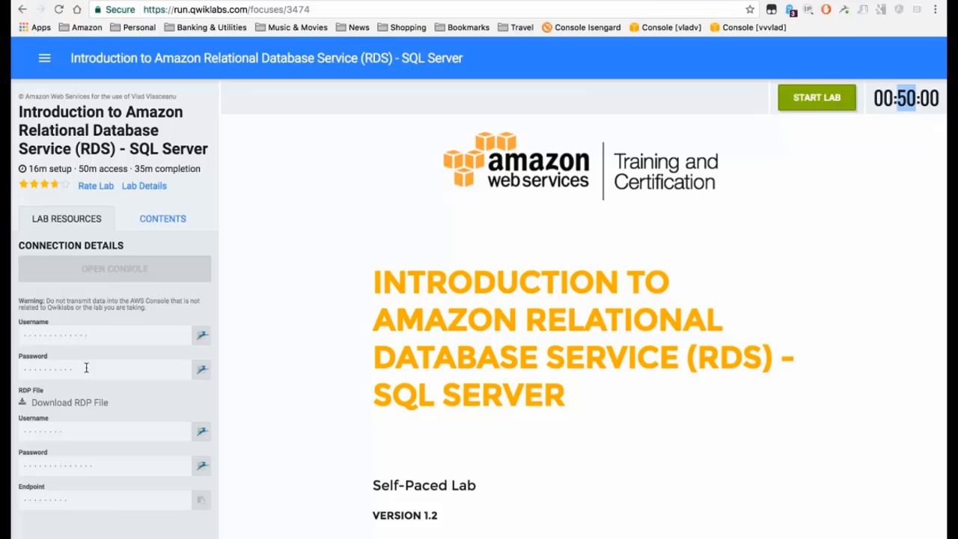
{"action": "left_click", "coordinate": [673, 449]}
Start the RDS SQL Server lab using 1 credit and open its AWS console
{"action": "left_click", "coordinate": [805, 100]}
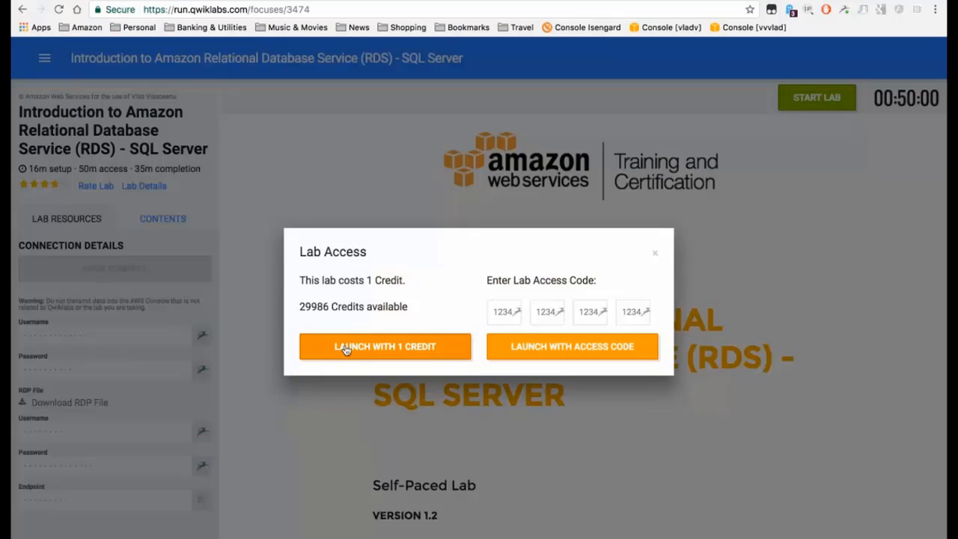
{"action": "left_click", "coordinate": [346, 349]}
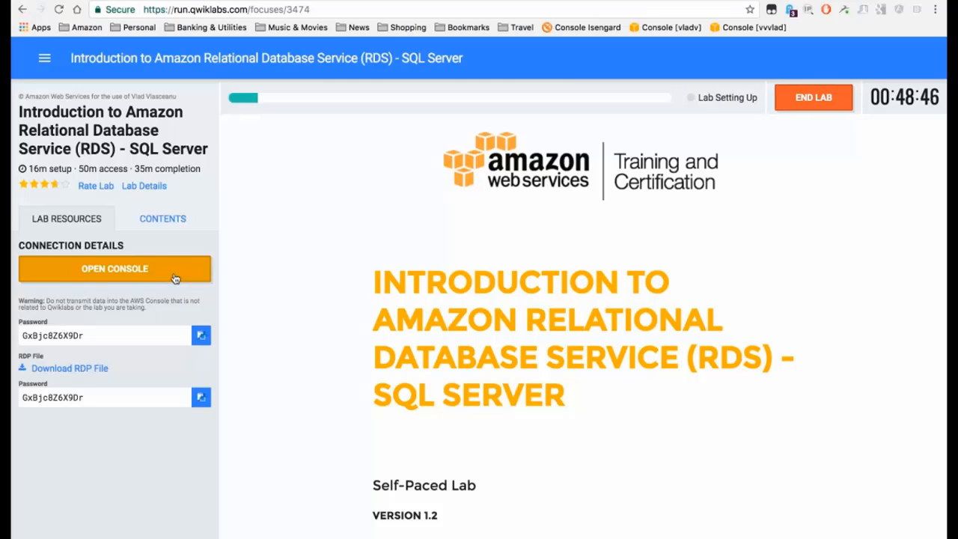
{"action": "left_click", "coordinate": [173, 278]}
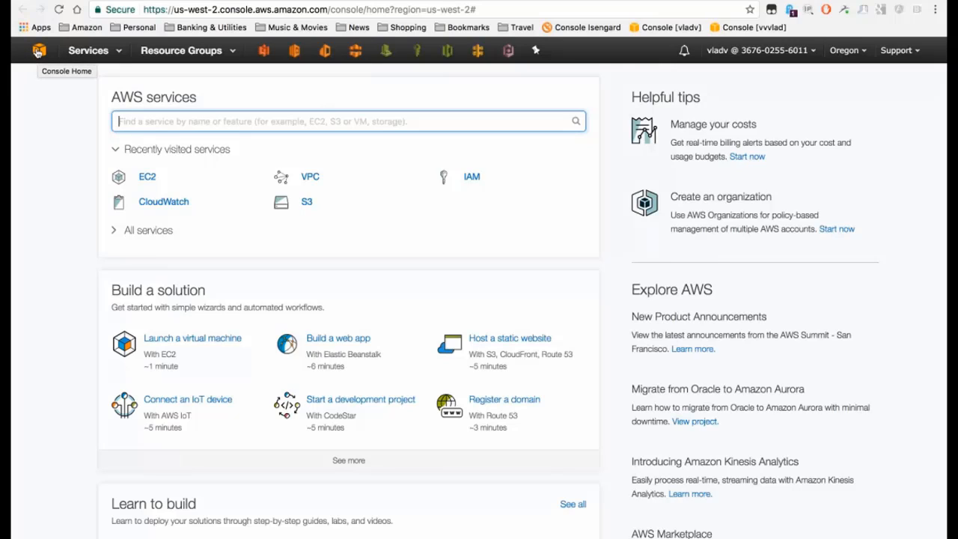
Look over the AWS service categories and expand the All services list on the console home page
{"action": "left_click", "coordinate": [88, 50]}
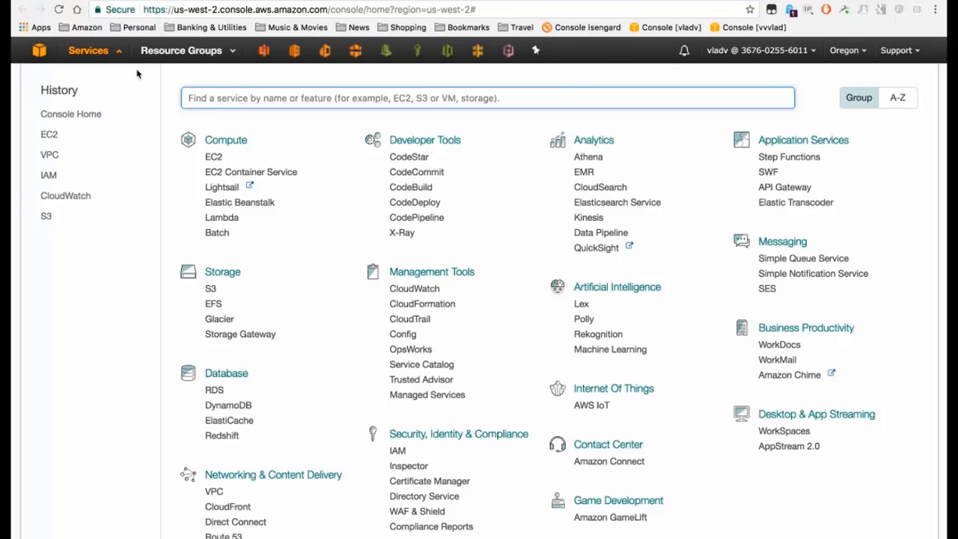
{"action": "left_click", "coordinate": [89, 49]}
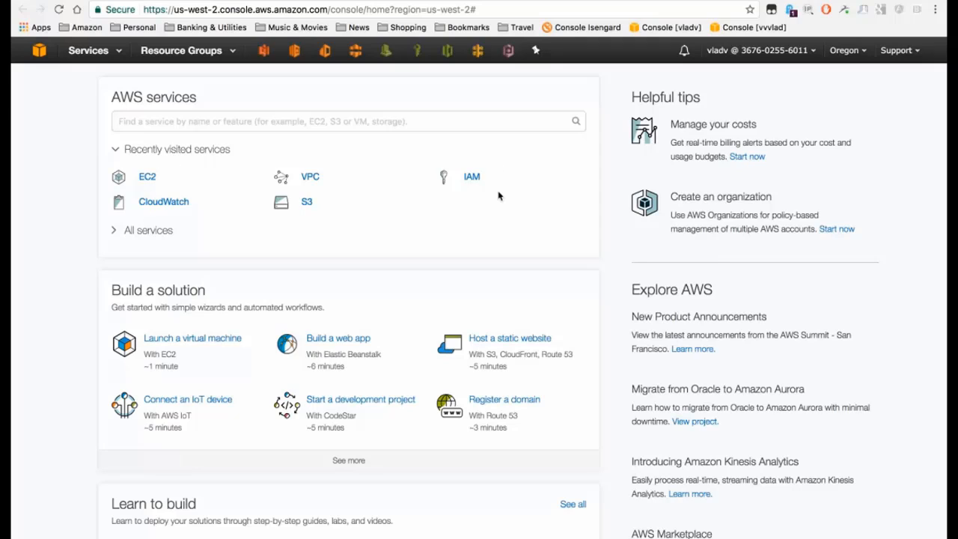
{"action": "left_click", "coordinate": [146, 229]}
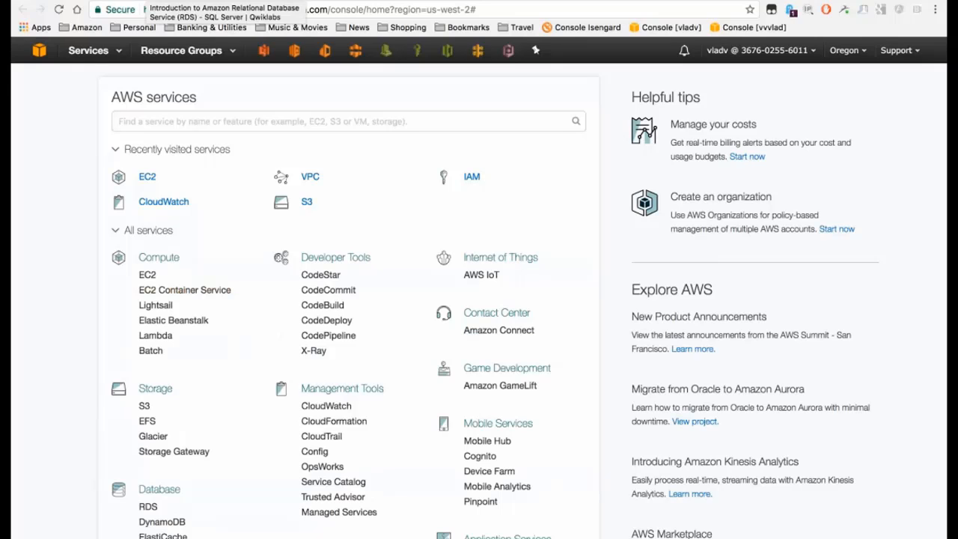
Return to the Qwiklabs guide and read the instructions for creating a Relational Database Service instance
{"action": "left_click", "coordinate": [154, 2]}
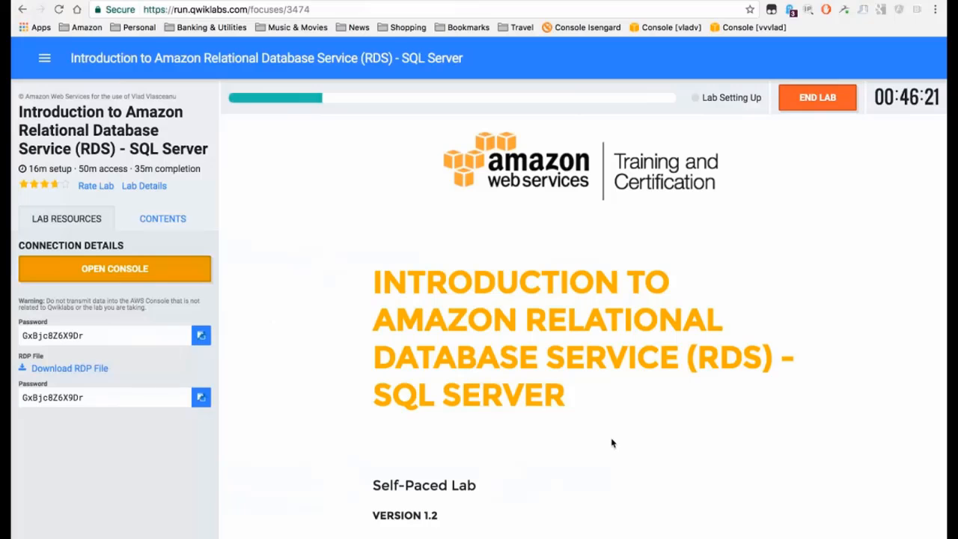
{"action": "scroll", "coordinate": [611, 443], "scroll_direction": "down", "scroll_amount": 8}
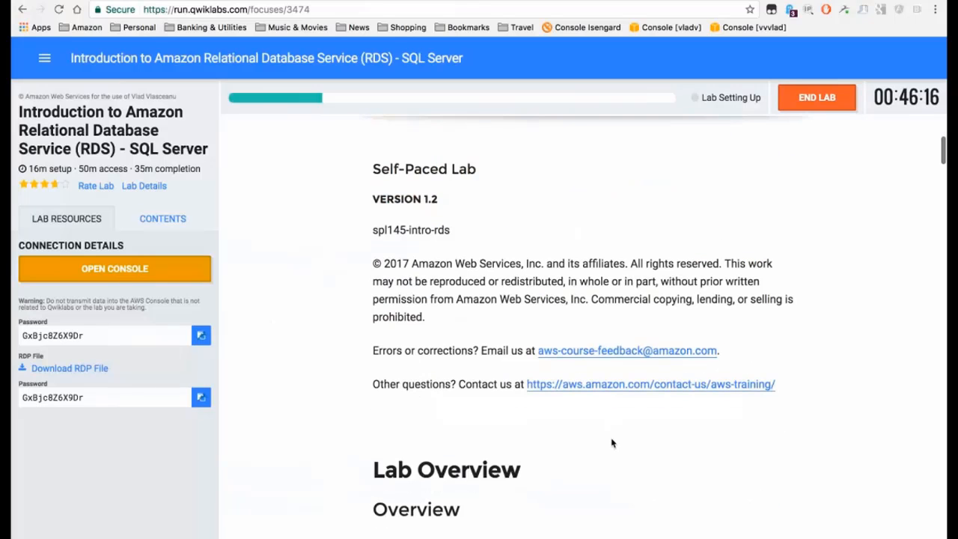
{"action": "scroll", "coordinate": [612, 444], "scroll_direction": "down", "scroll_amount": 10}
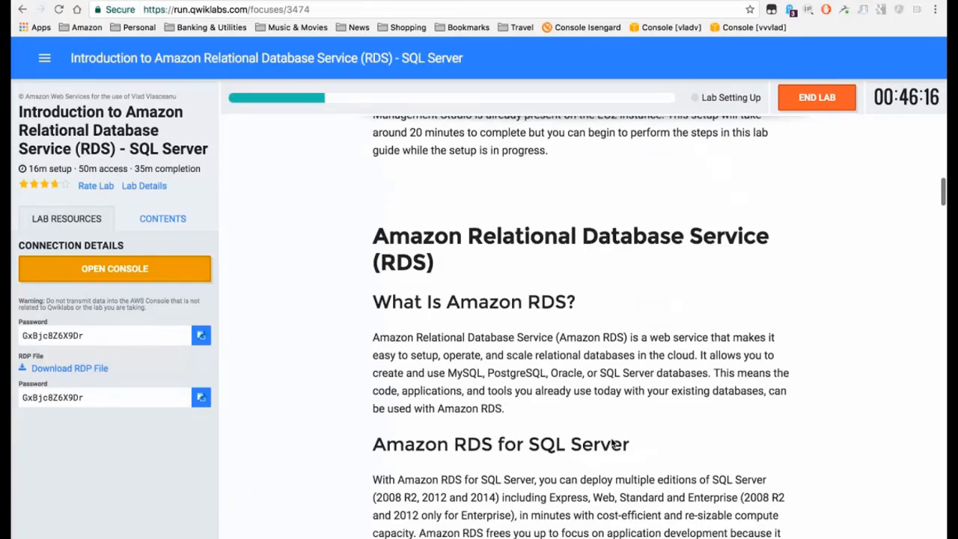
{"action": "scroll", "coordinate": [612, 443], "scroll_direction": "down", "scroll_amount": 8}
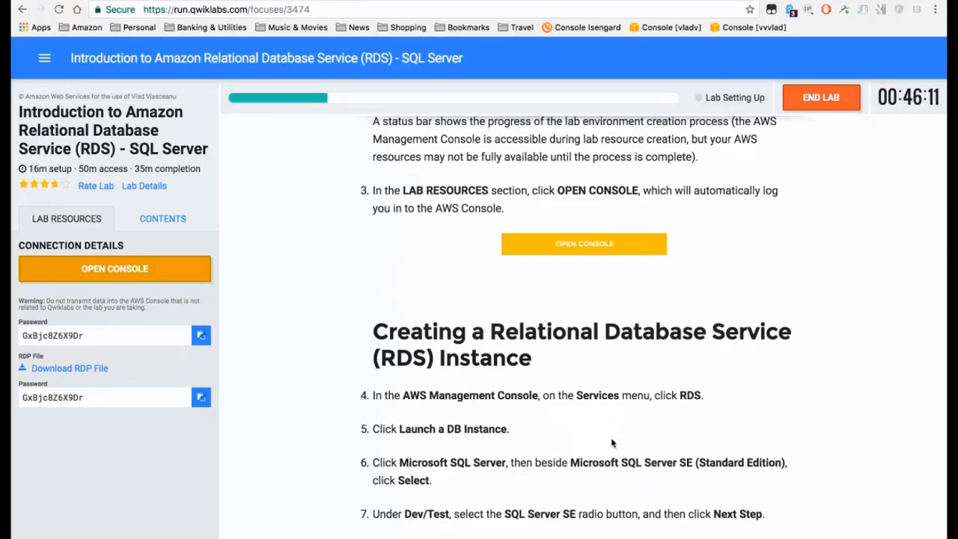
{"action": "scroll", "coordinate": [612, 443], "scroll_direction": "down", "scroll_amount": 4}
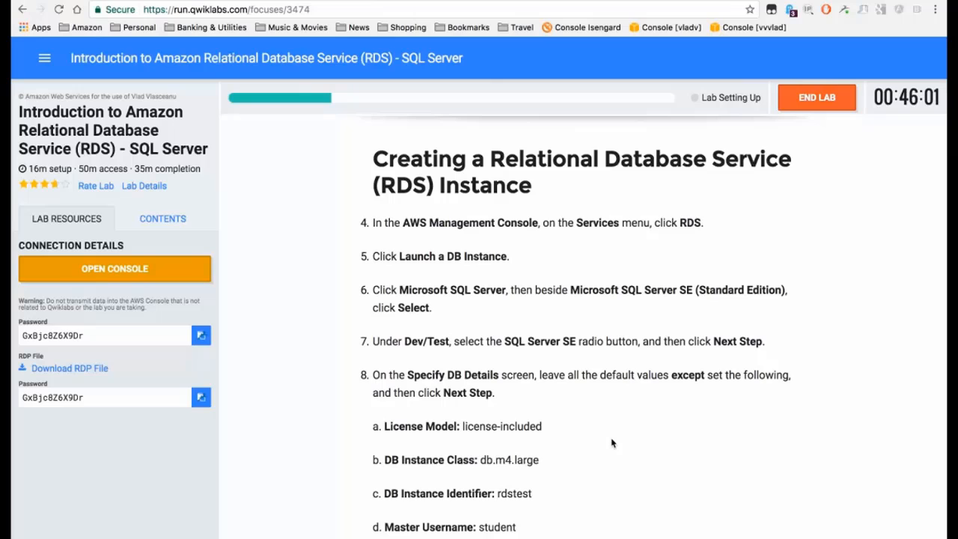
{"action": "scroll", "coordinate": [612, 443], "scroll_direction": "down", "scroll_amount": 3}
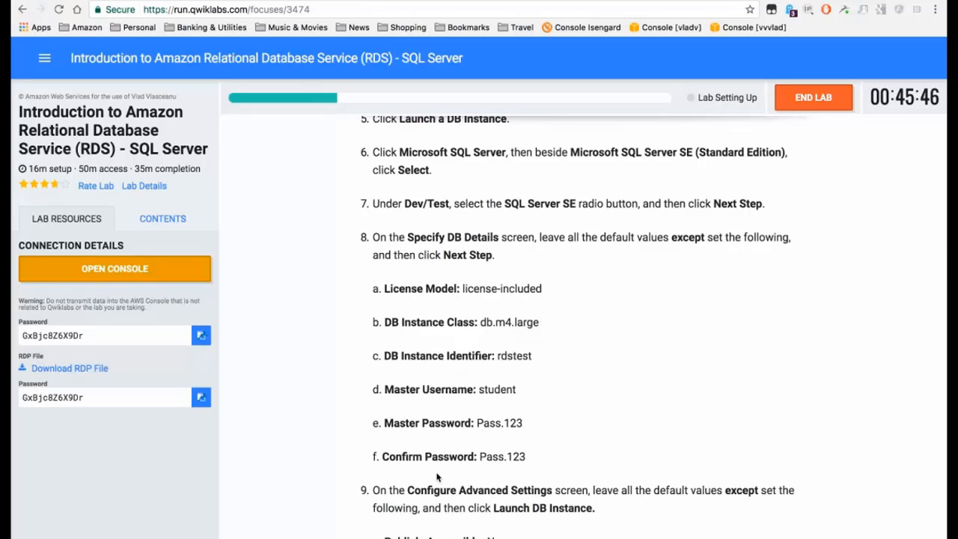
{"action": "scroll", "coordinate": [438, 477], "scroll_direction": "down", "scroll_amount": 2}
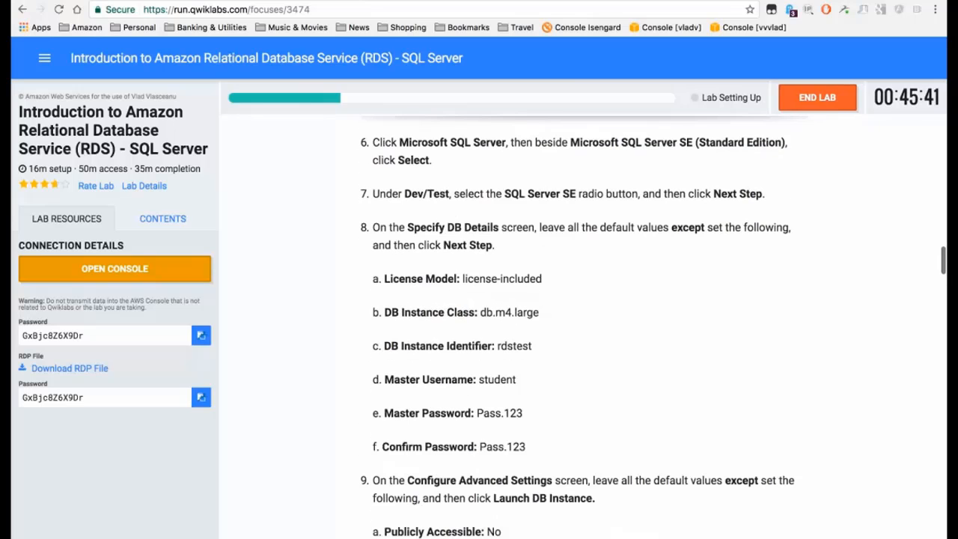
Switch back to the AWS console, open the RDS service and begin launching a DB instance
{"action": "left_click", "coordinate": [298, 0]}
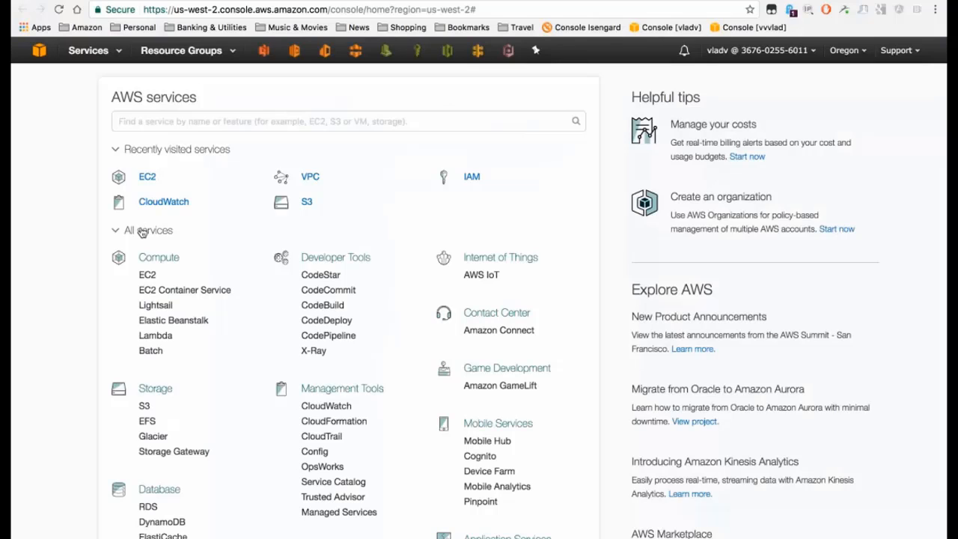
{"action": "scroll", "coordinate": [187, 460], "scroll_direction": "down", "scroll_amount": 3}
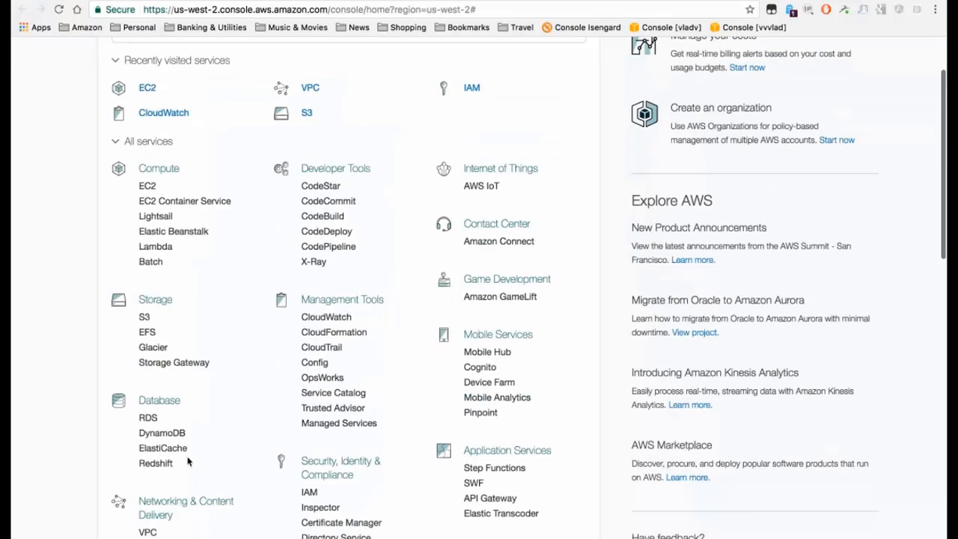
{"action": "left_click", "coordinate": [144, 416]}
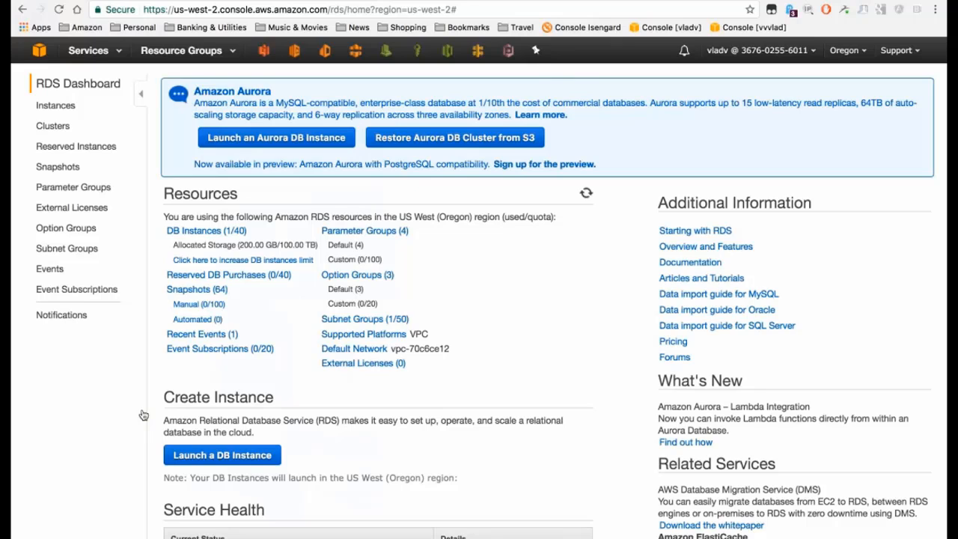
{"action": "left_click", "coordinate": [209, 458]}
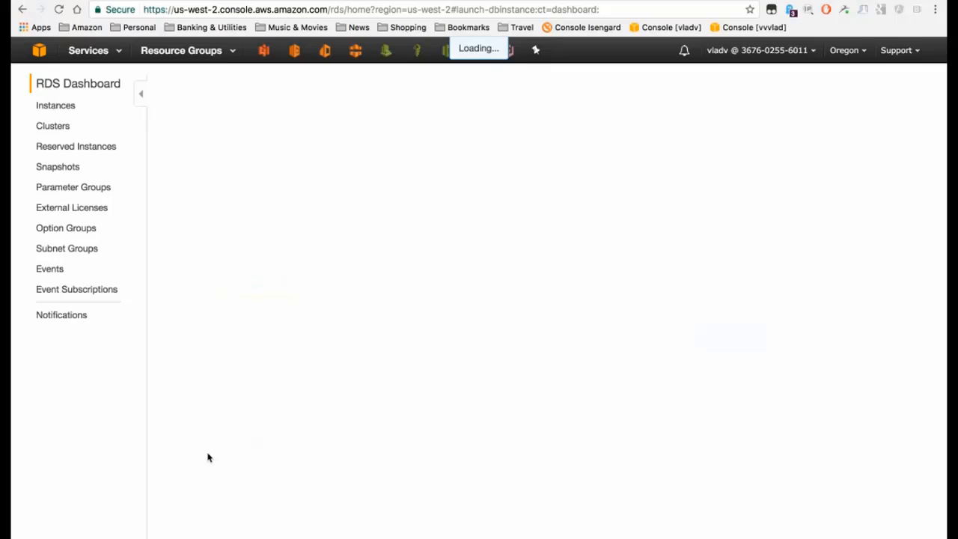
Choose the Microsoft SQL Server SE engine with the Dev/Test option and continue to the DB details
{"action": "left_click", "coordinate": [212, 415]}
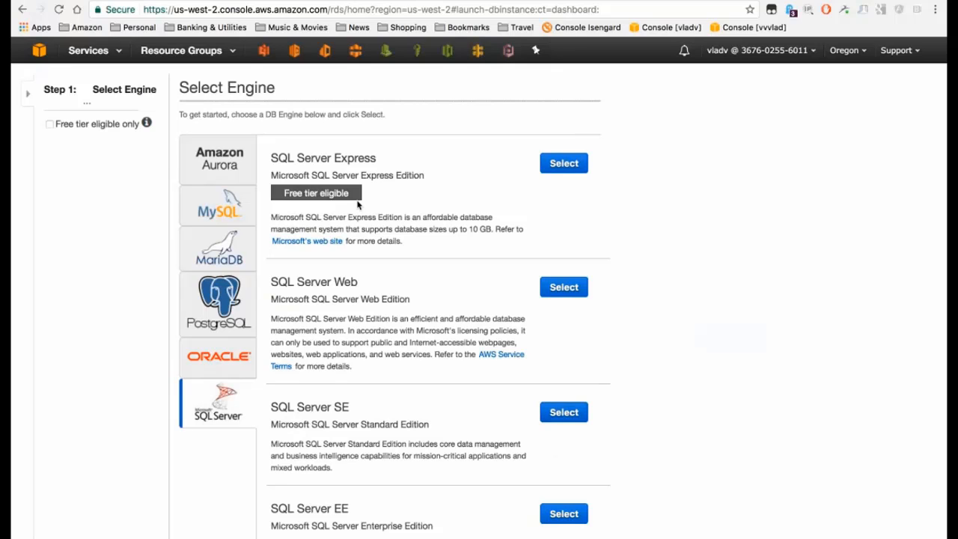
{"action": "scroll", "coordinate": [359, 206], "scroll_direction": "down", "scroll_amount": 1}
{"action": "scroll", "coordinate": [358, 204], "scroll_direction": "down", "scroll_amount": 1}
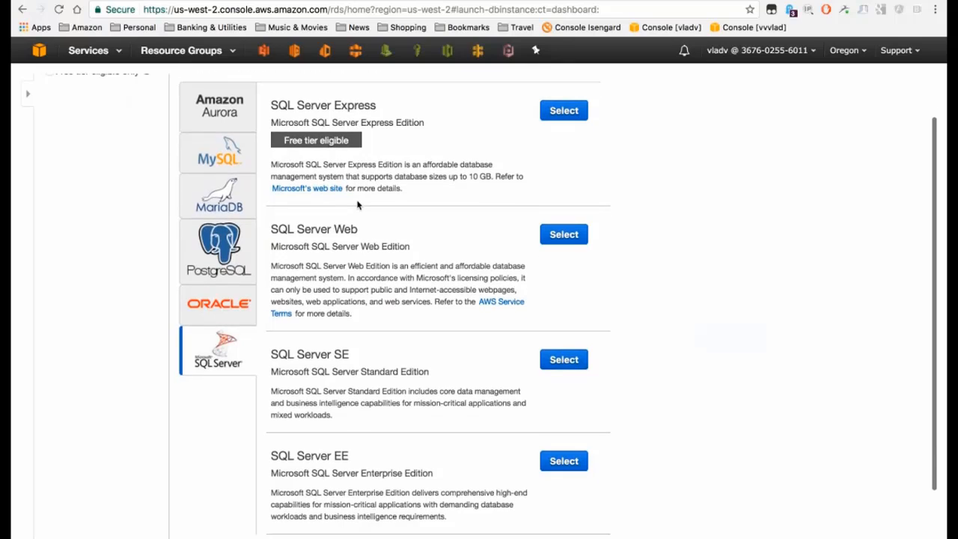
{"action": "left_click", "coordinate": [565, 361]}
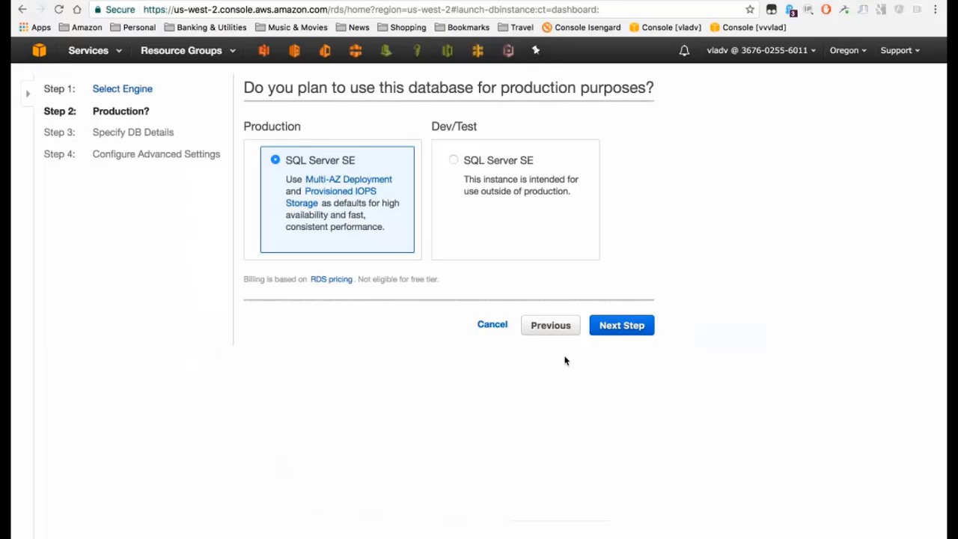
{"action": "left_click", "coordinate": [453, 159]}
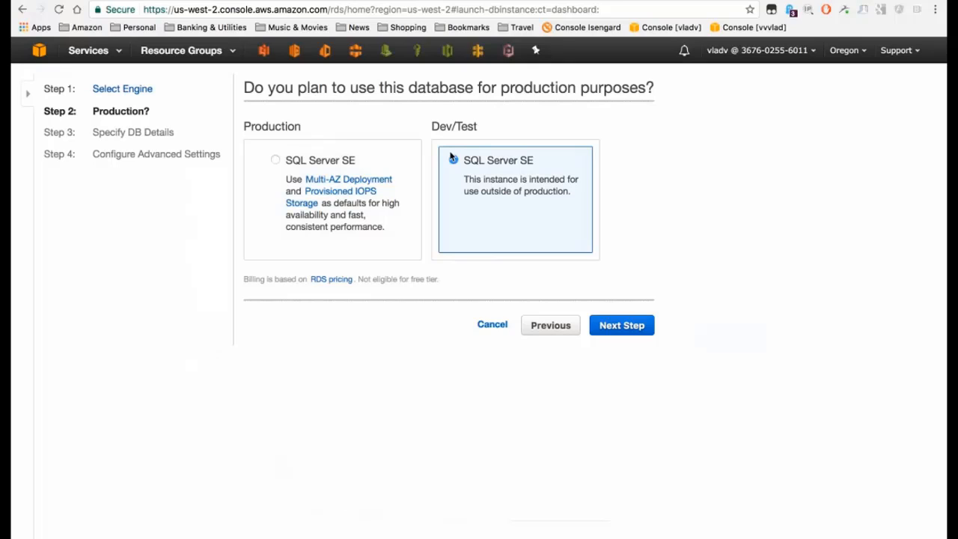
{"action": "left_click", "coordinate": [613, 324]}
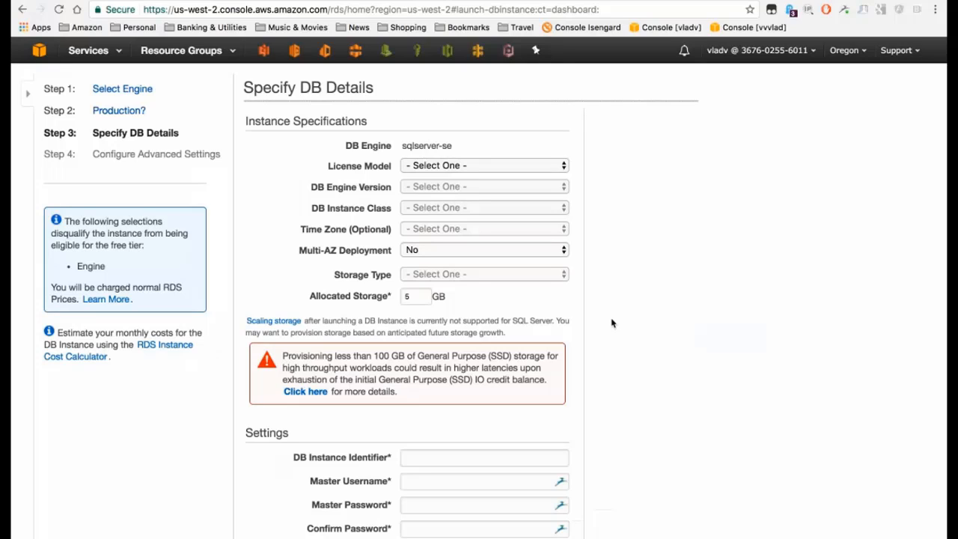
Set the license model to license-included, the engine version to SQL Server 2016 and the DB instance class to db.m4.large
{"action": "left_click", "coordinate": [429, 164]}
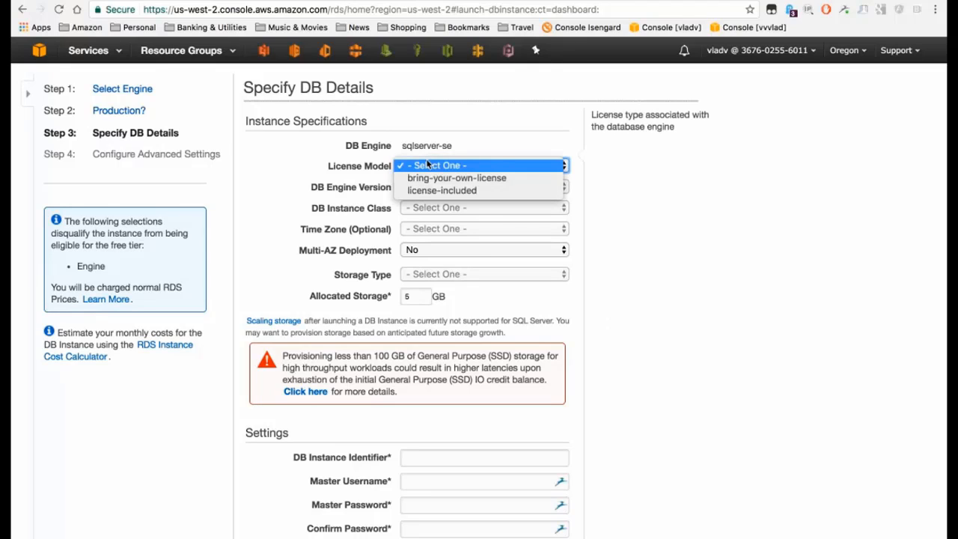
{"action": "left_click", "coordinate": [426, 191]}
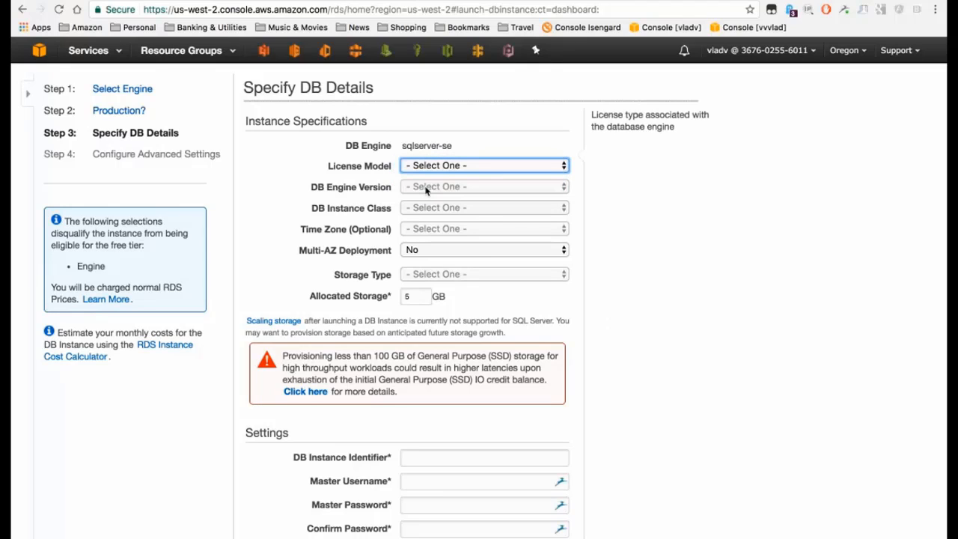
{"action": "left_click", "coordinate": [443, 189]}
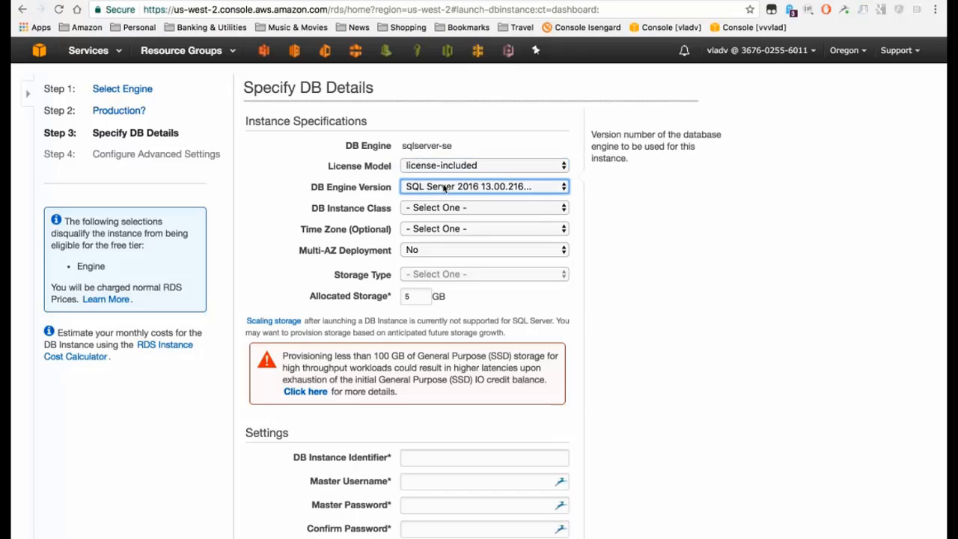
{"action": "left_click", "coordinate": [446, 207]}
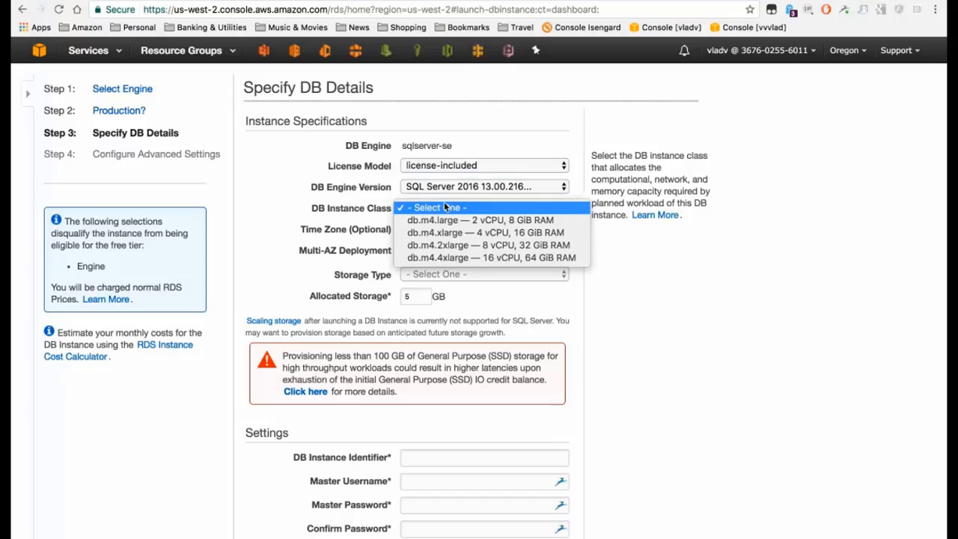
{"action": "left_click", "coordinate": [446, 221]}
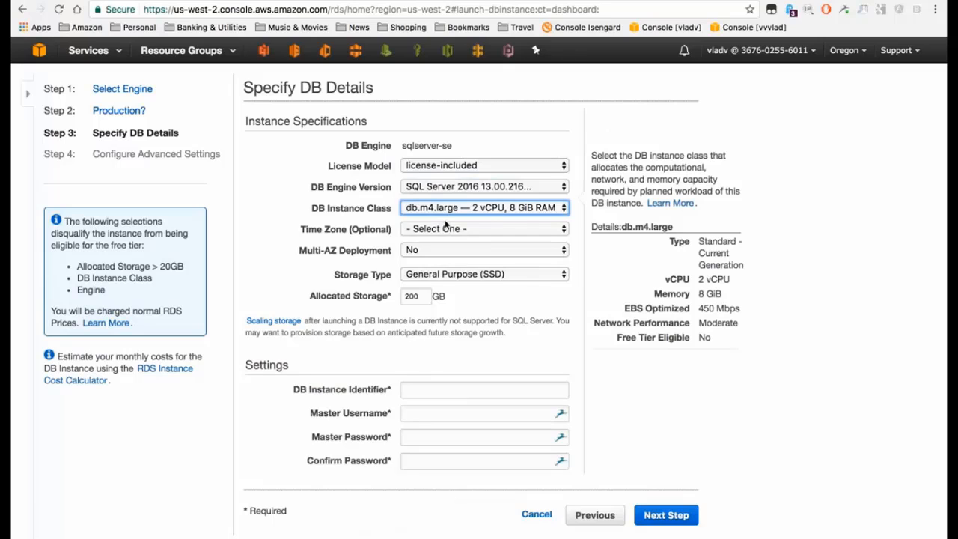
Set the DB instance's time zone to UTC, keeping the default Multi-AZ deployment option
{"action": "left_click", "coordinate": [446, 227]}
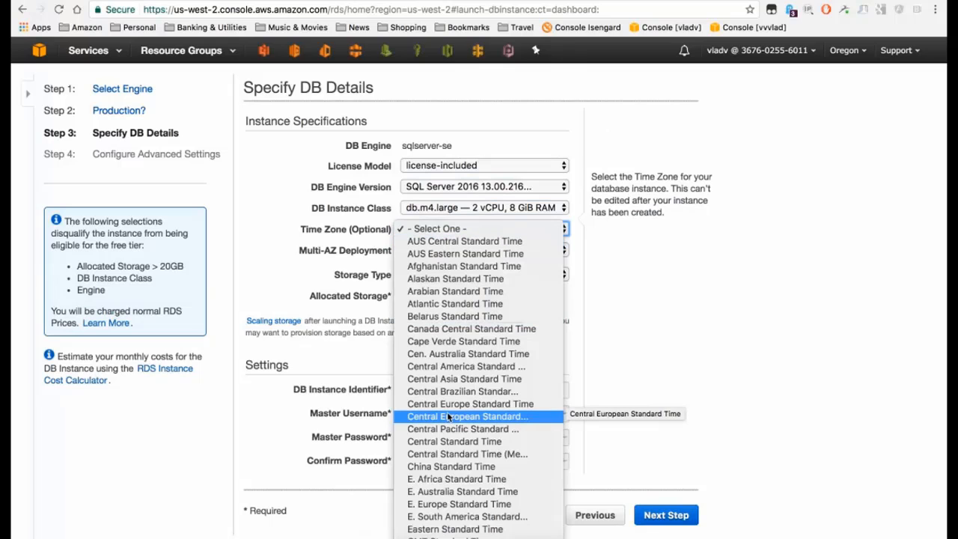
{"action": "scroll", "coordinate": [449, 417], "scroll_direction": "down", "scroll_amount": 5}
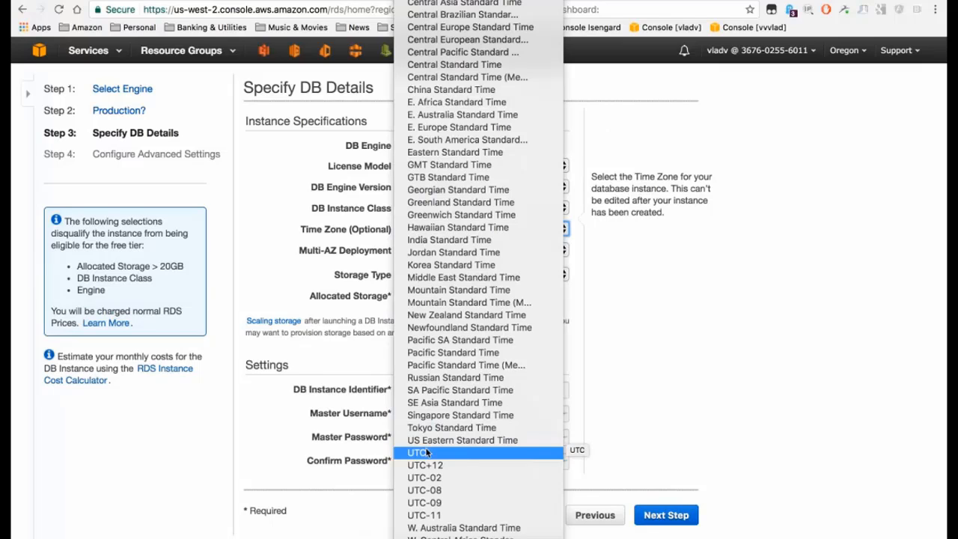
{"action": "key", "text": "Escape"}
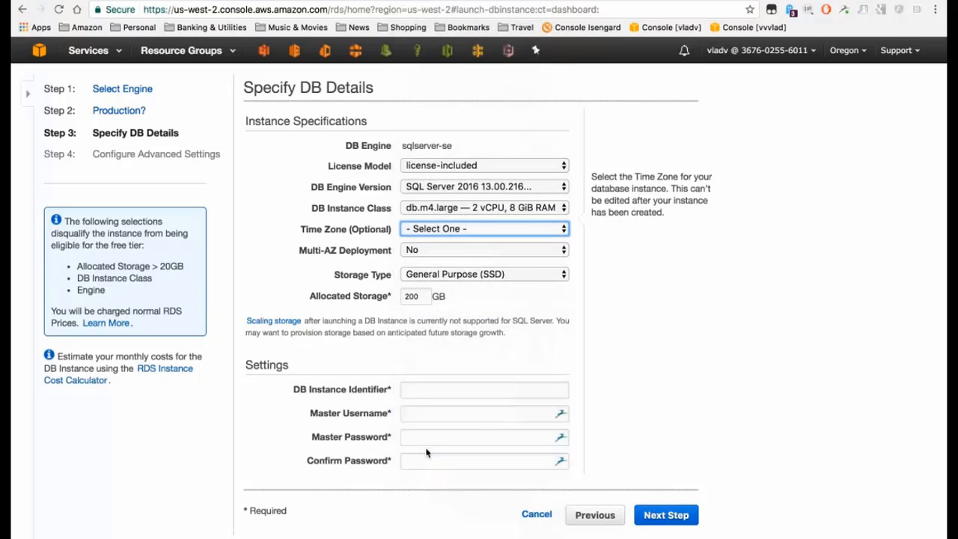
{"action": "type", "text": "UTC"}
{"action": "key", "text": "Tab"}
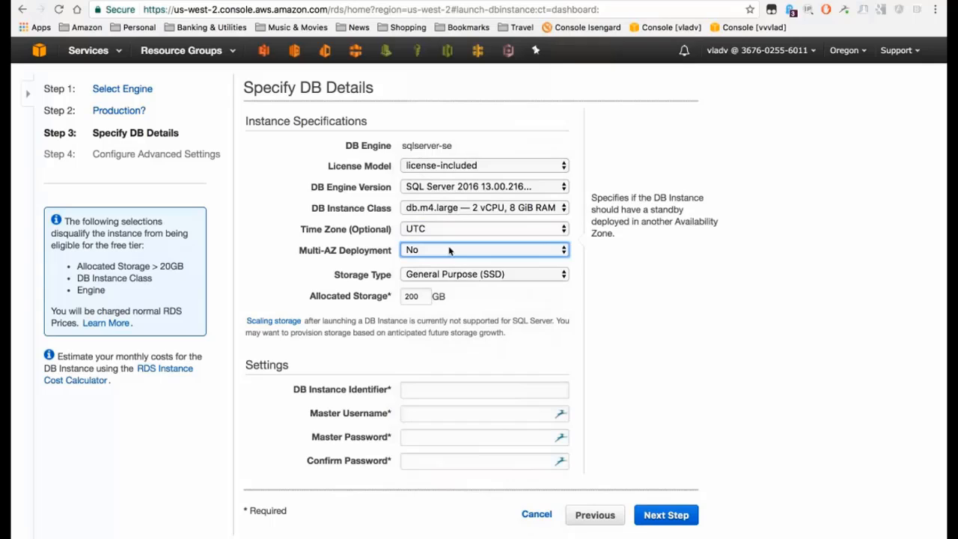
{"action": "key", "text": "Tab"}
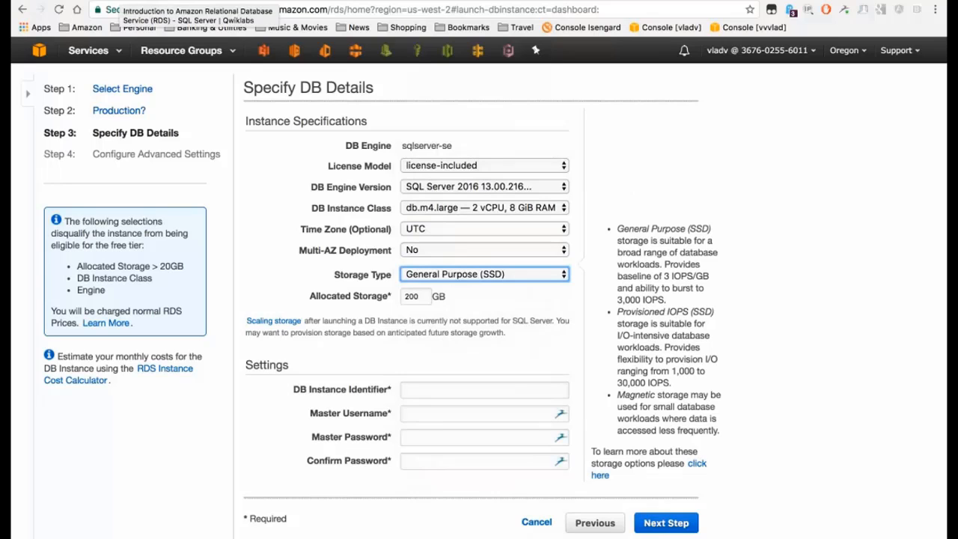
Check the DB details in the Qwiklabs guide and set the DB instance identifier to rdstest and the master username to student
{"action": "left_click", "coordinate": [154, 3]}
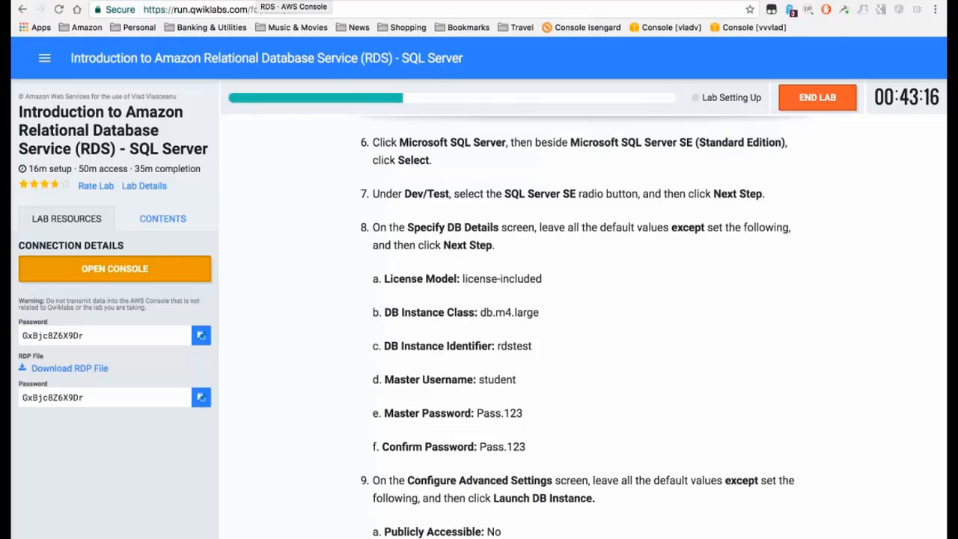
{"action": "left_click", "coordinate": [294, 8]}
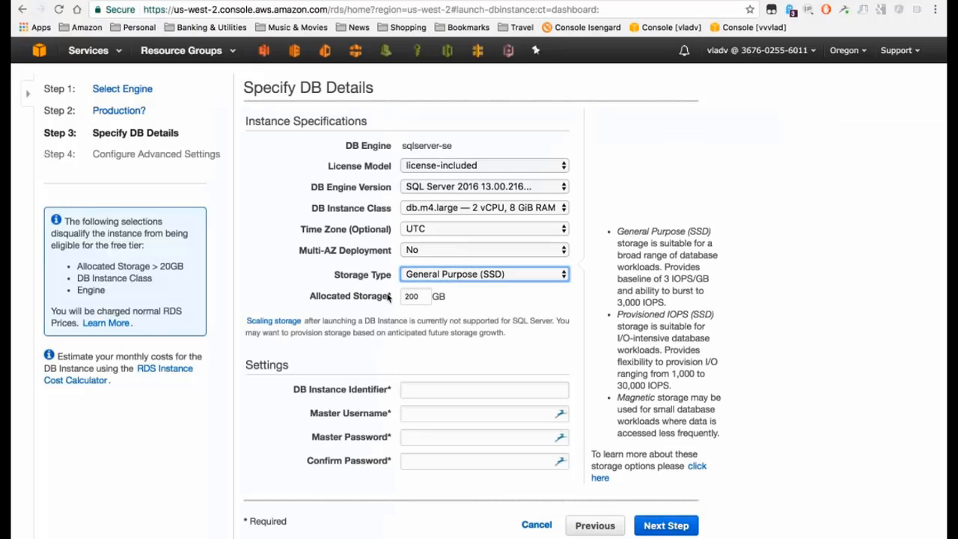
{"action": "left_click", "coordinate": [425, 390]}
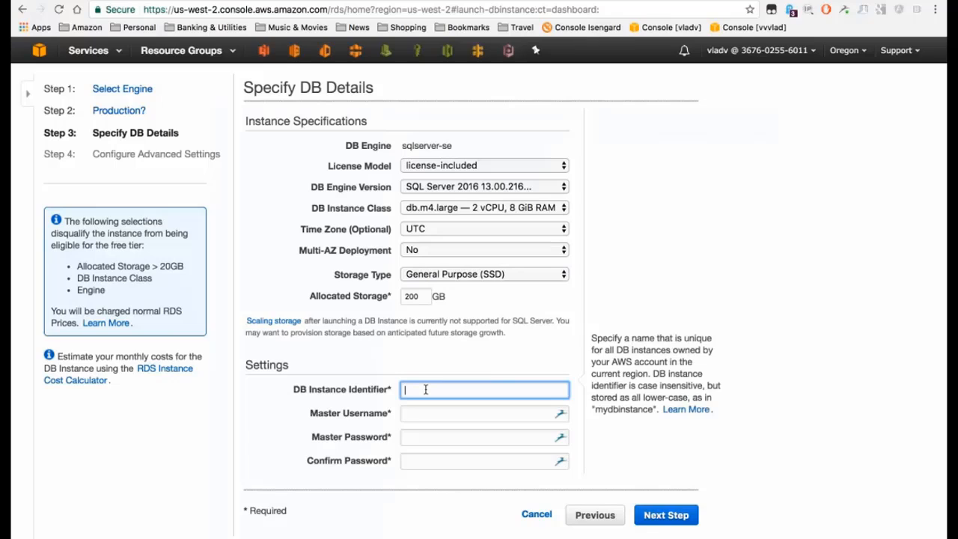
{"action": "type", "text": "rdstest"}
{"action": "key", "text": "Tab"}
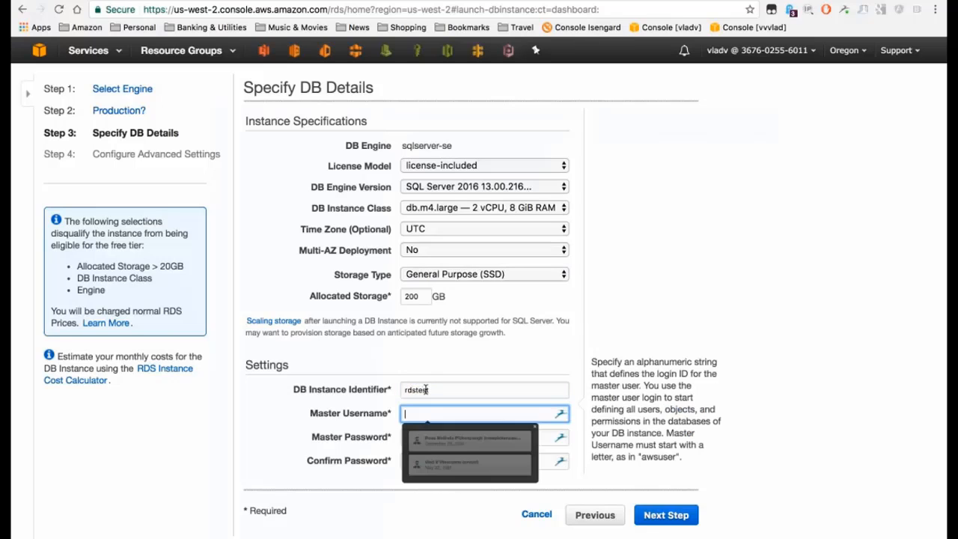
{"action": "type", "text": "student"}
{"action": "key", "text": "Tab"}
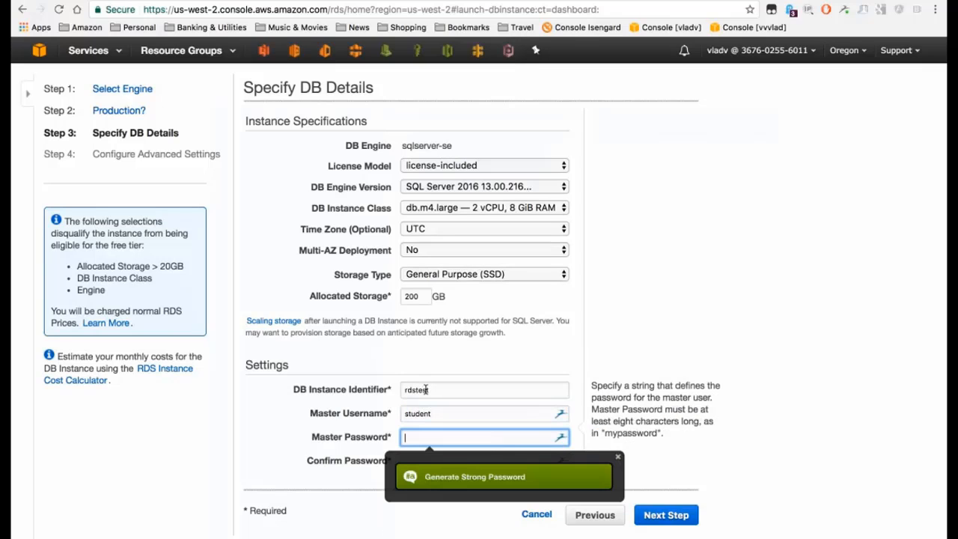
Enter the master password and its confirmation, and continue to the advanced settings
{"action": "type", "text": "••••••••"}
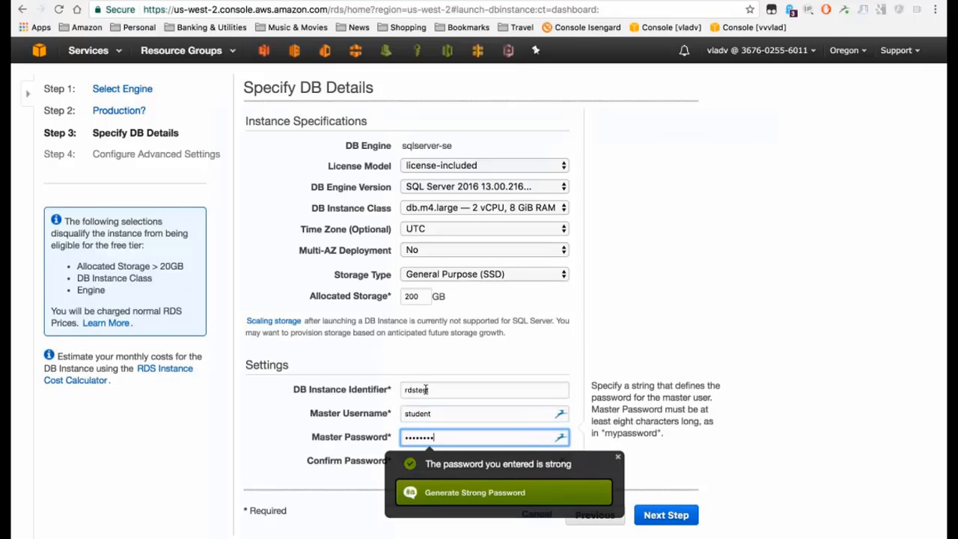
{"action": "key", "text": "Tab"}
{"action": "type", "text": "••••••••"}
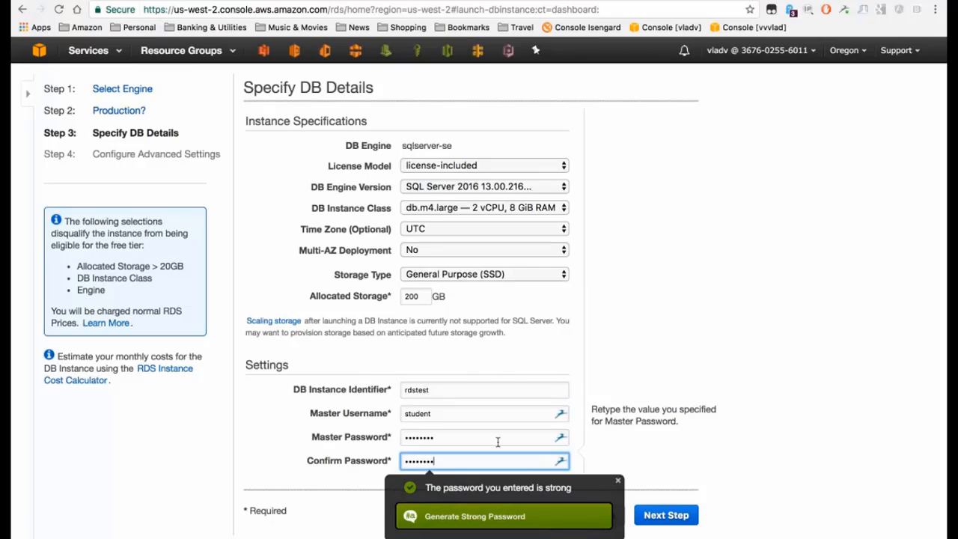
{"action": "left_click", "coordinate": [680, 459]}
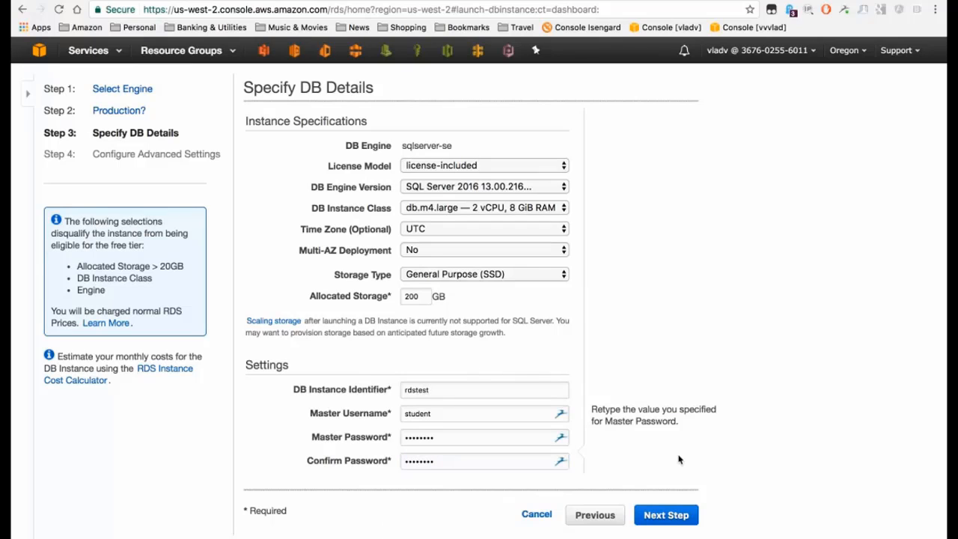
{"action": "left_click", "coordinate": [656, 510]}
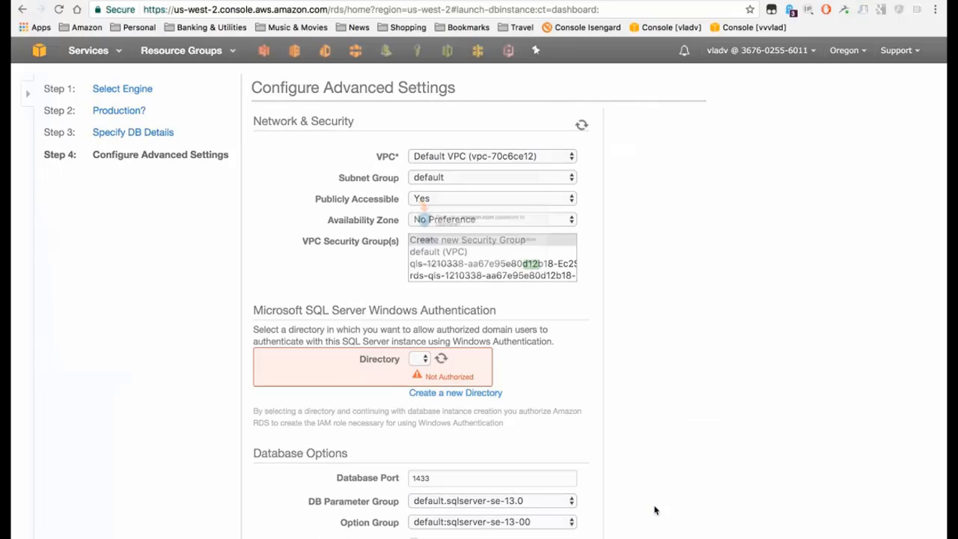
Set Publicly Accessible to No in the network and security settings
{"action": "left_click", "coordinate": [537, 298]}
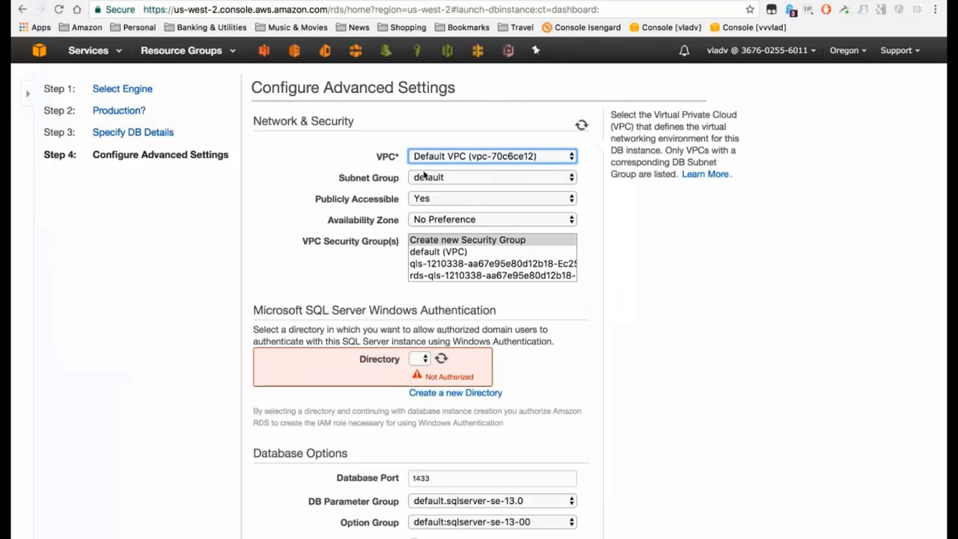
{"action": "left_click", "coordinate": [424, 198]}
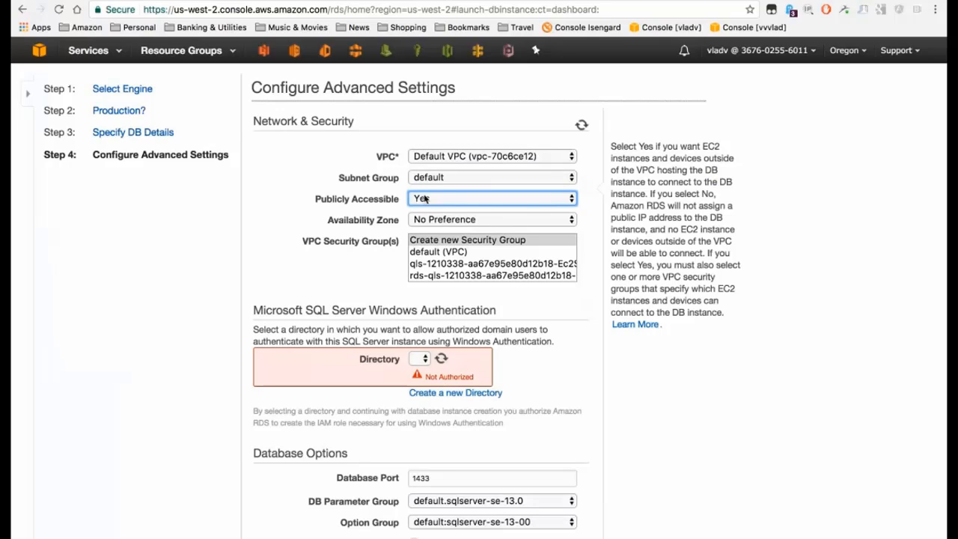
{"action": "left_click", "coordinate": [424, 199]}
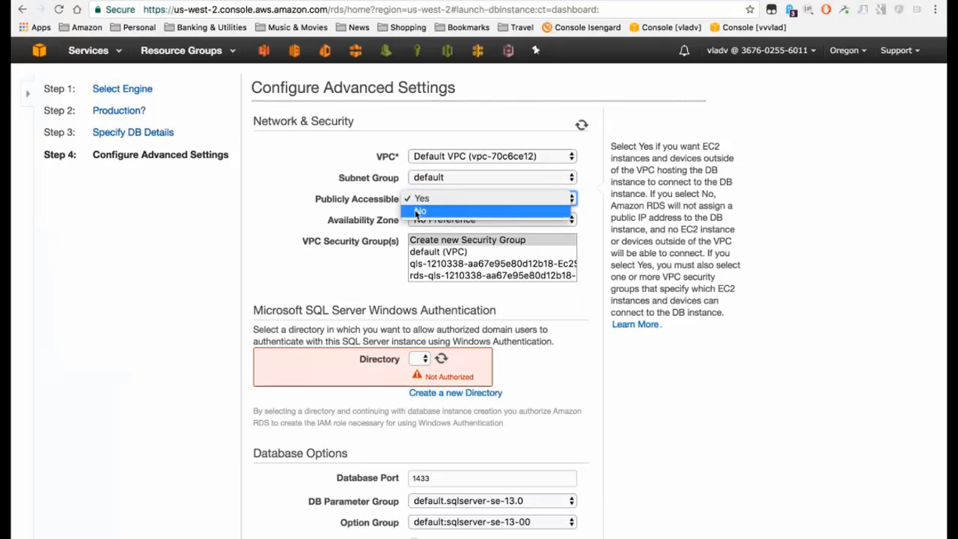
{"action": "left_click", "coordinate": [417, 213]}
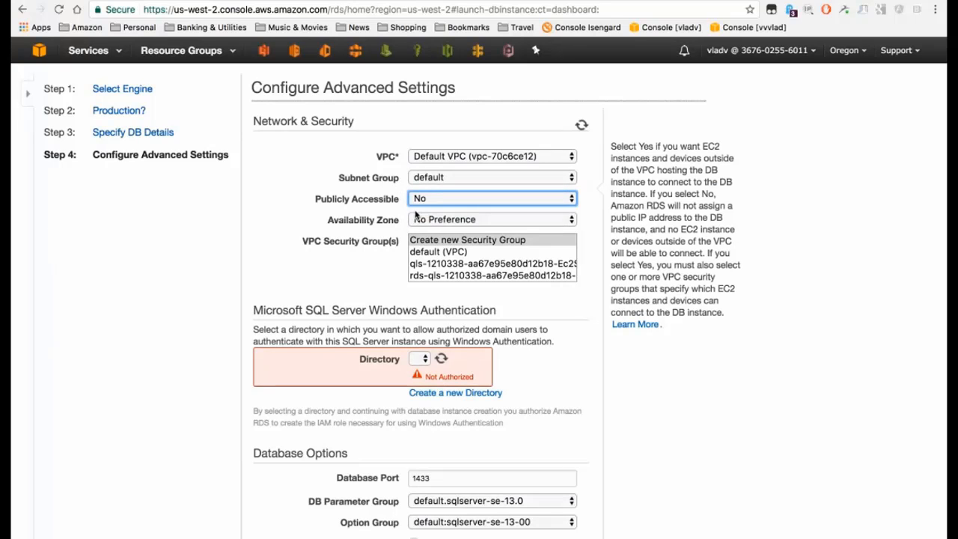
Read the advanced settings instructions in the Qwiklabs guide and select the VPC security group with rds-qls in its name
{"action": "left_click", "coordinate": [168, 1]}
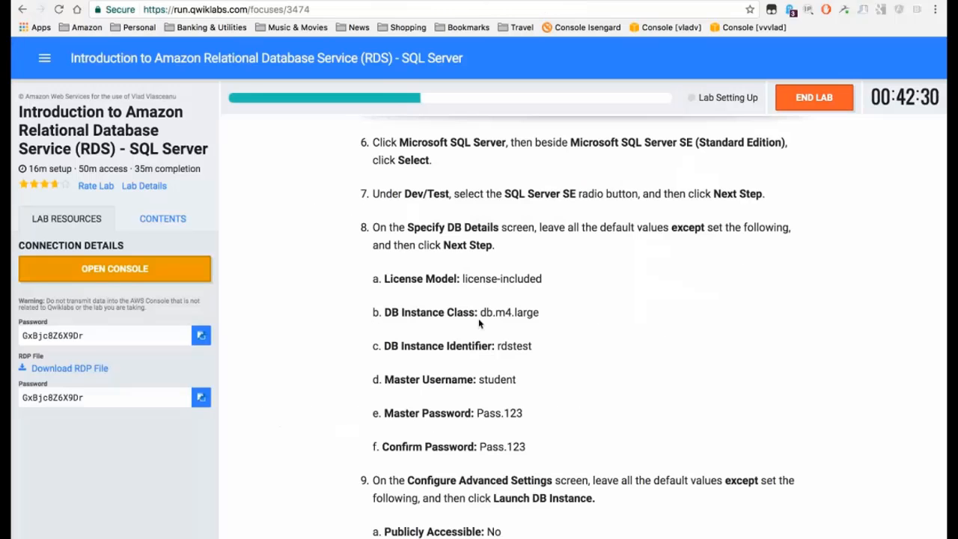
{"action": "scroll", "coordinate": [480, 324], "scroll_direction": "down", "scroll_amount": 1}
{"action": "scroll", "coordinate": [480, 324], "scroll_direction": "down", "scroll_amount": 3}
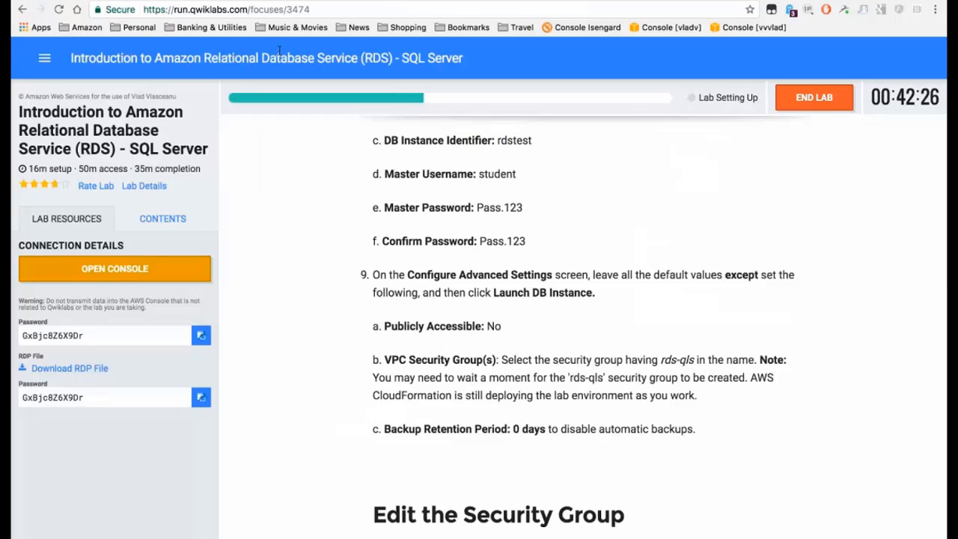
{"action": "key", "text": "ctrl+Tab"}
{"action": "left_click", "coordinate": [416, 275]}
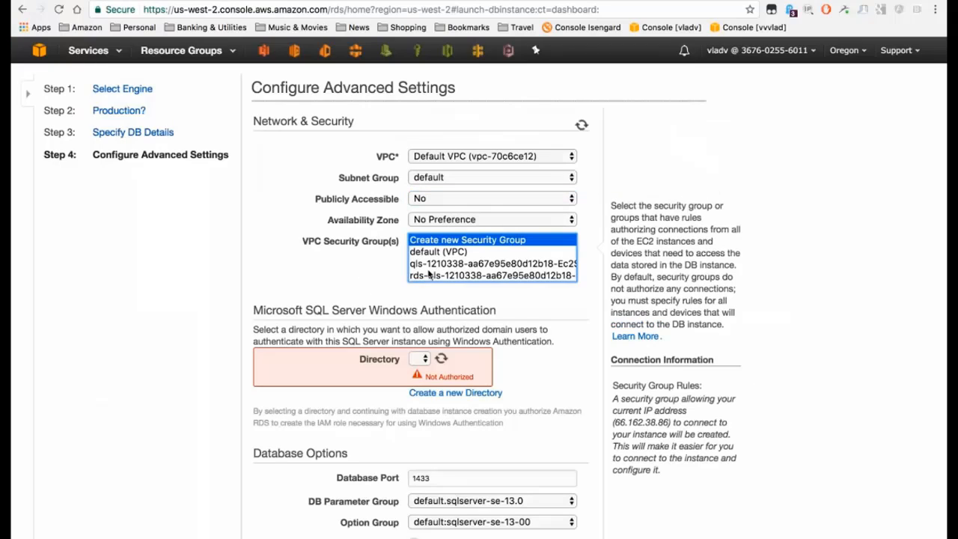
{"action": "left_click", "coordinate": [429, 276]}
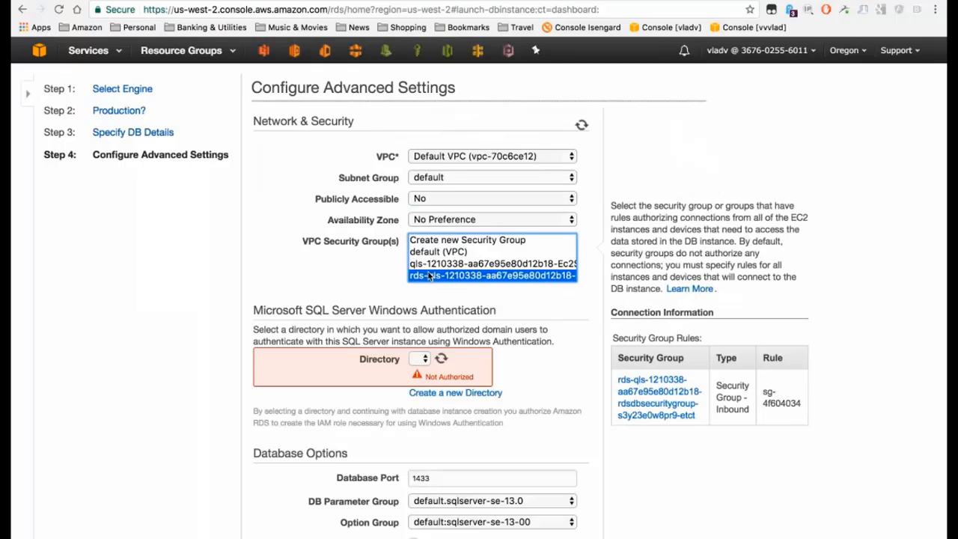
Review the database, backup, monitoring and maintenance options with their defaults kept, and launch the DB instance
{"action": "scroll", "coordinate": [562, 381], "scroll_direction": "down", "scroll_amount": 2}
{"action": "left_click", "coordinate": [562, 382]}
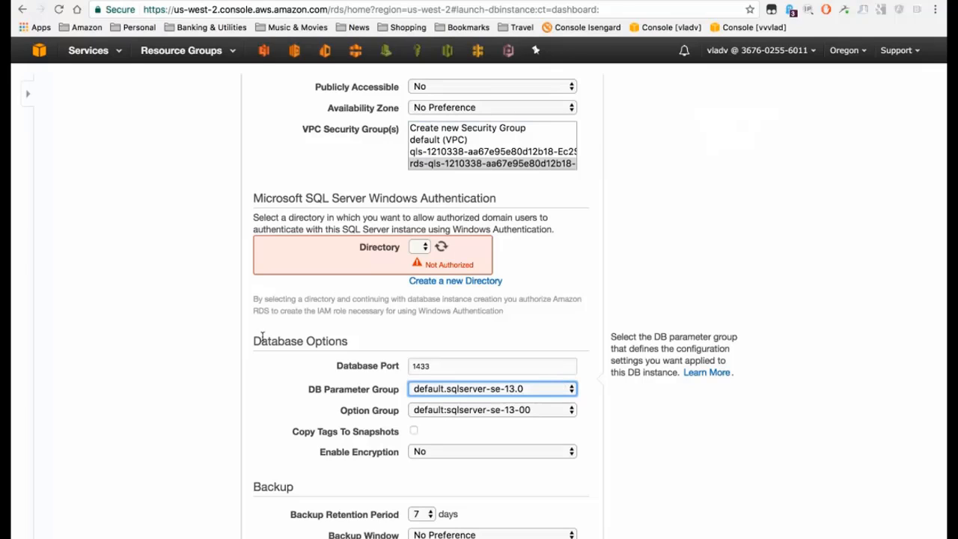
{"action": "scroll", "coordinate": [383, 332], "scroll_direction": "down", "scroll_amount": 2}
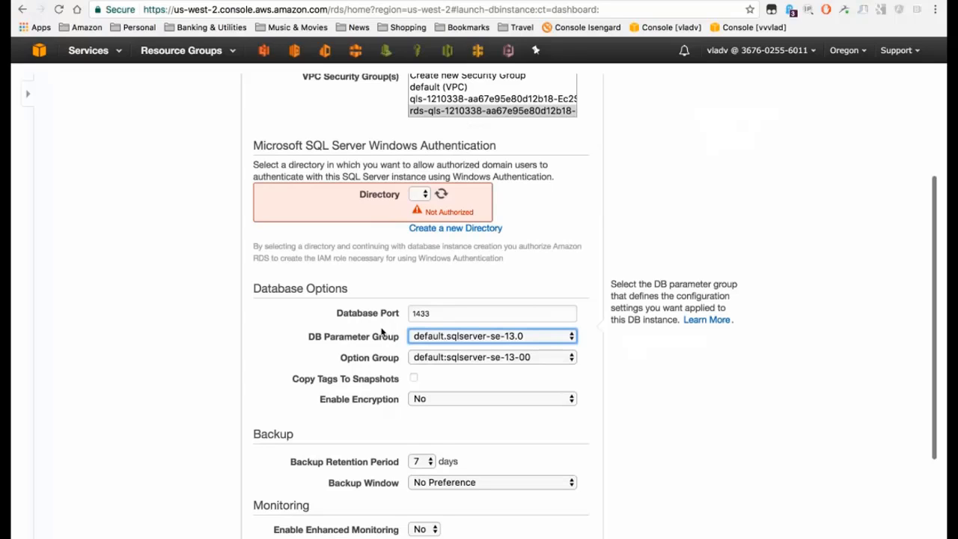
{"action": "scroll", "coordinate": [385, 332], "scroll_direction": "down", "scroll_amount": 4}
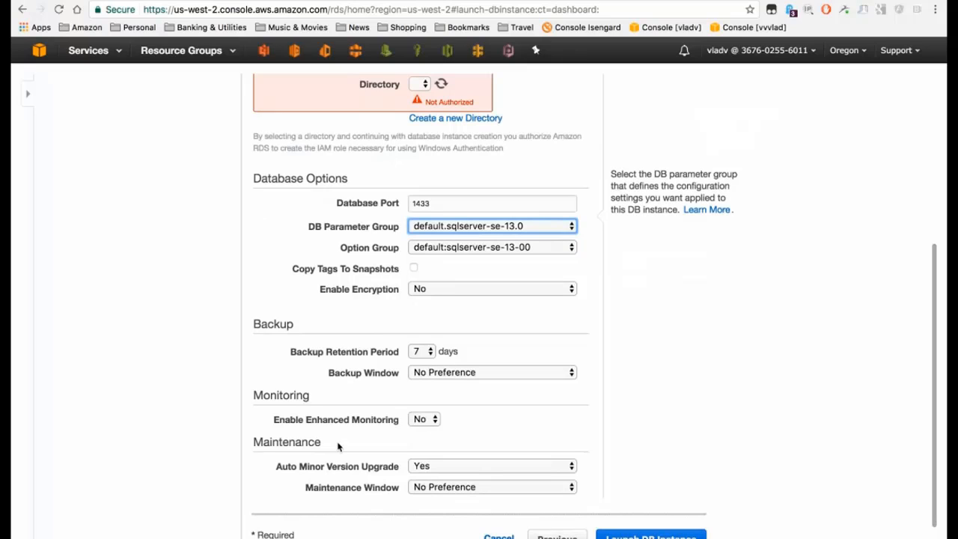
{"action": "scroll", "coordinate": [399, 161], "scroll_direction": "down", "scroll_amount": 1}
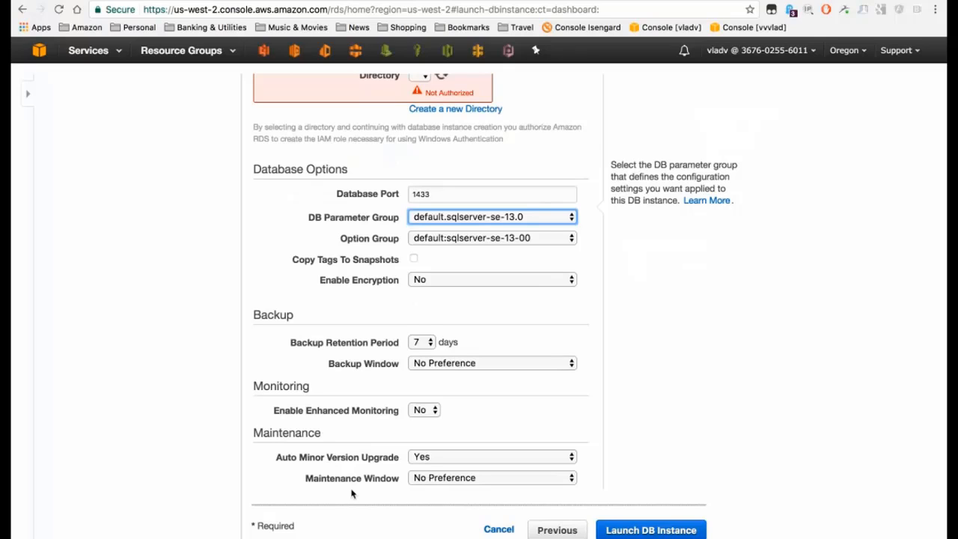
{"action": "left_click", "coordinate": [655, 528]}
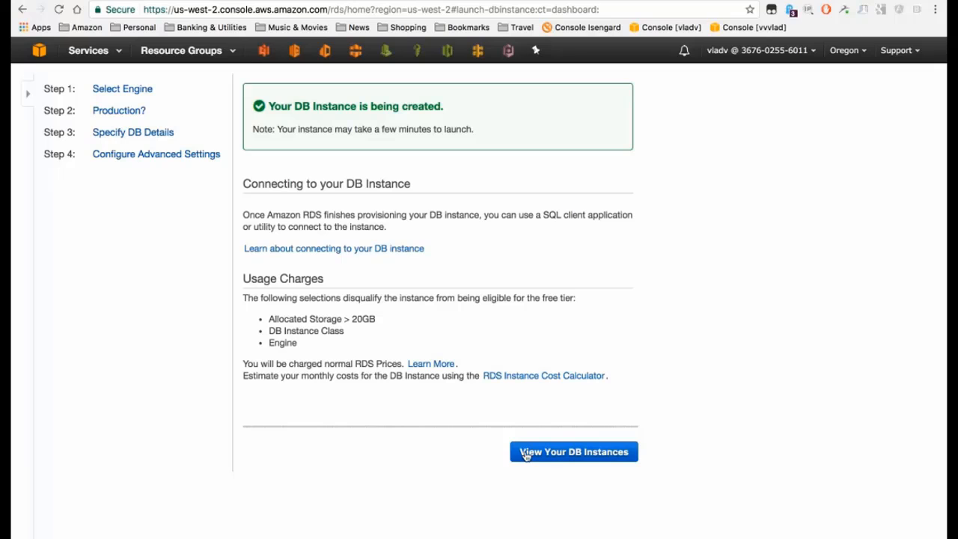
Return to the Qwiklabs guide, recheck the DB instance settings and read the instructions for editing the security group
{"action": "key", "text": "ctrl+shift+Tab"}
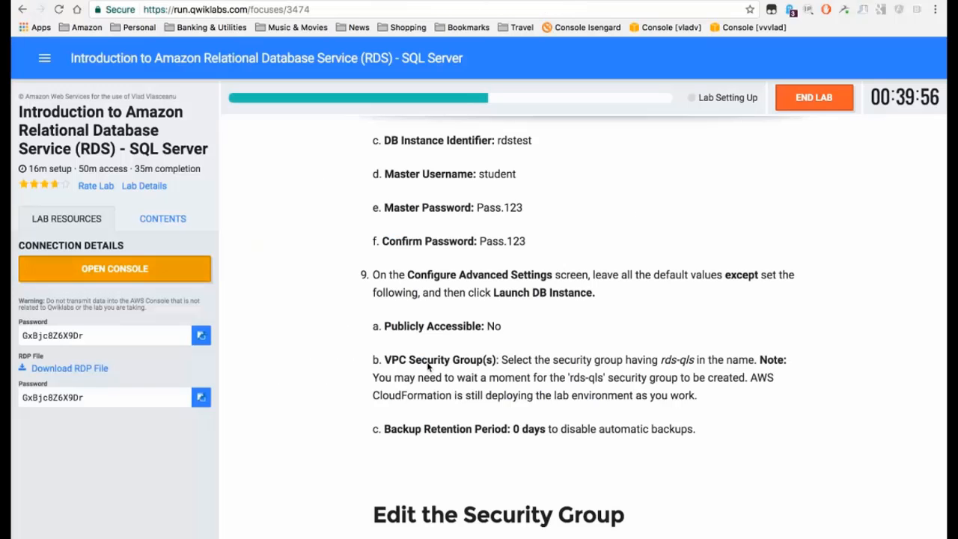
{"action": "scroll", "coordinate": [428, 365], "scroll_direction": "down", "scroll_amount": 3}
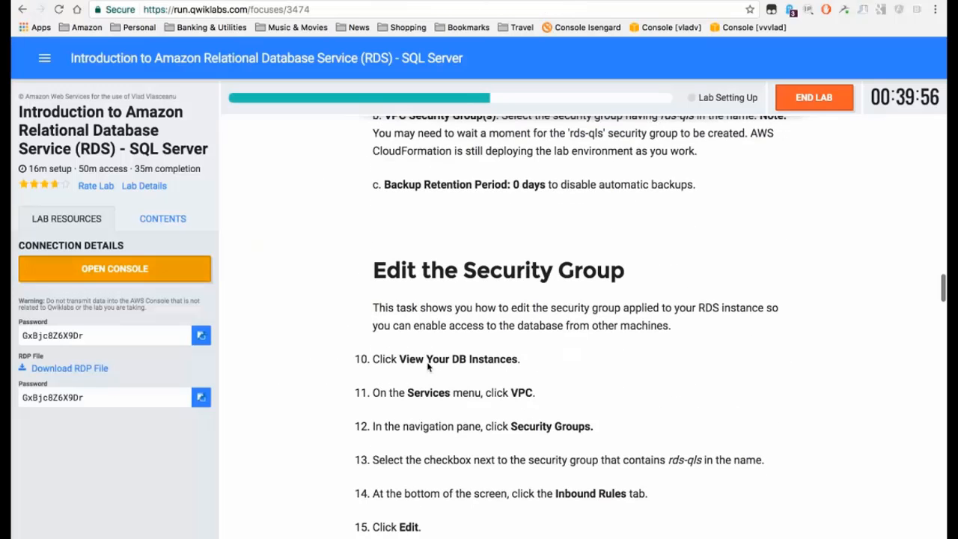
{"action": "scroll", "coordinate": [428, 364], "scroll_direction": "down", "scroll_amount": 2}
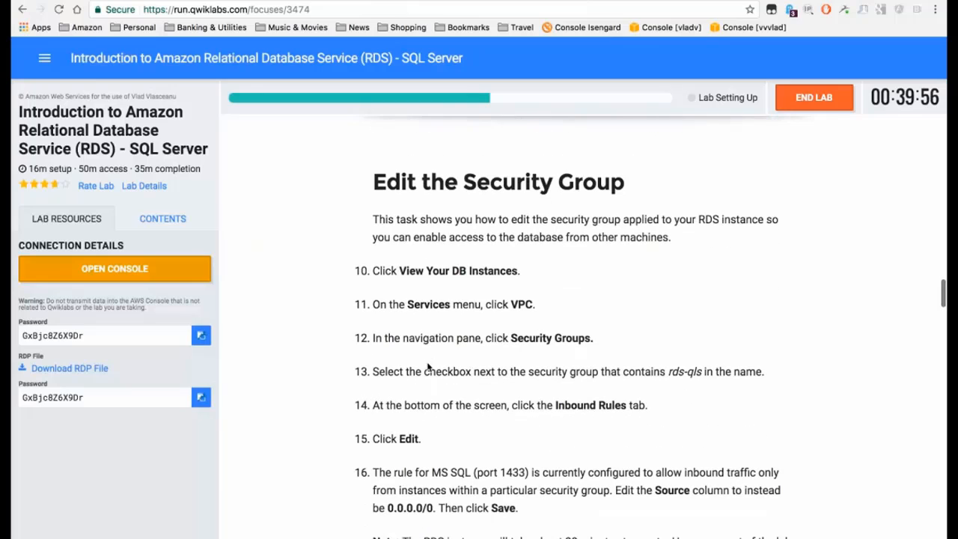
{"action": "scroll", "coordinate": [429, 366], "scroll_direction": "up", "scroll_amount": 4}
{"action": "scroll", "coordinate": [428, 366], "scroll_direction": "up", "scroll_amount": 4}
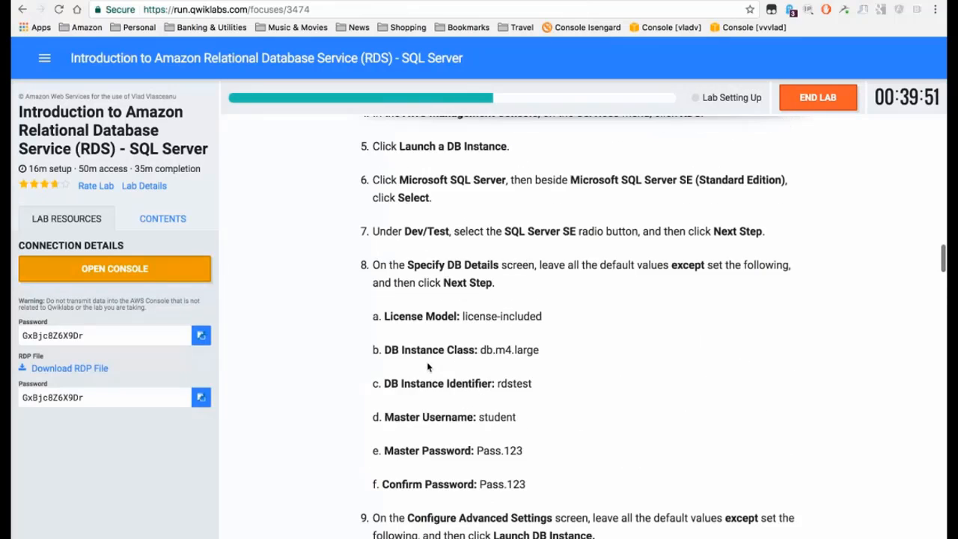
{"action": "scroll", "coordinate": [428, 366], "scroll_direction": "down", "scroll_amount": 6}
{"action": "scroll", "coordinate": [428, 366], "scroll_direction": "down", "scroll_amount": 2}
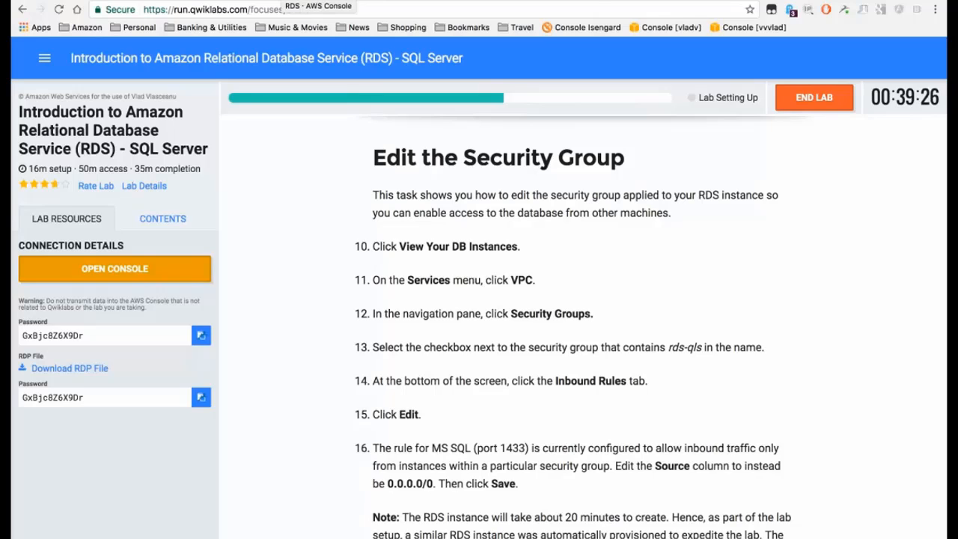
Switch back to the AWS console and view the rdstest instance in the list of DB instances
{"action": "left_click", "coordinate": [283, 2]}
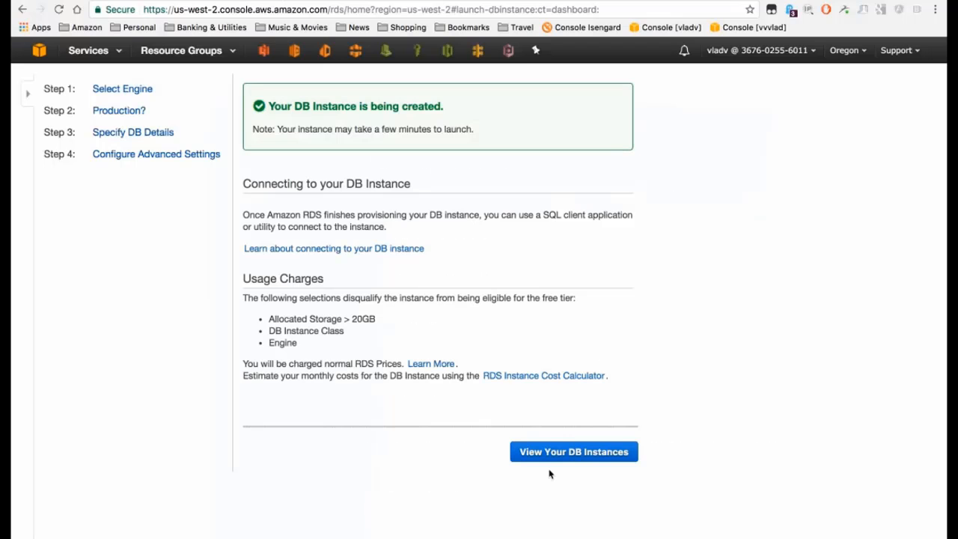
{"action": "left_click", "coordinate": [578, 455]}
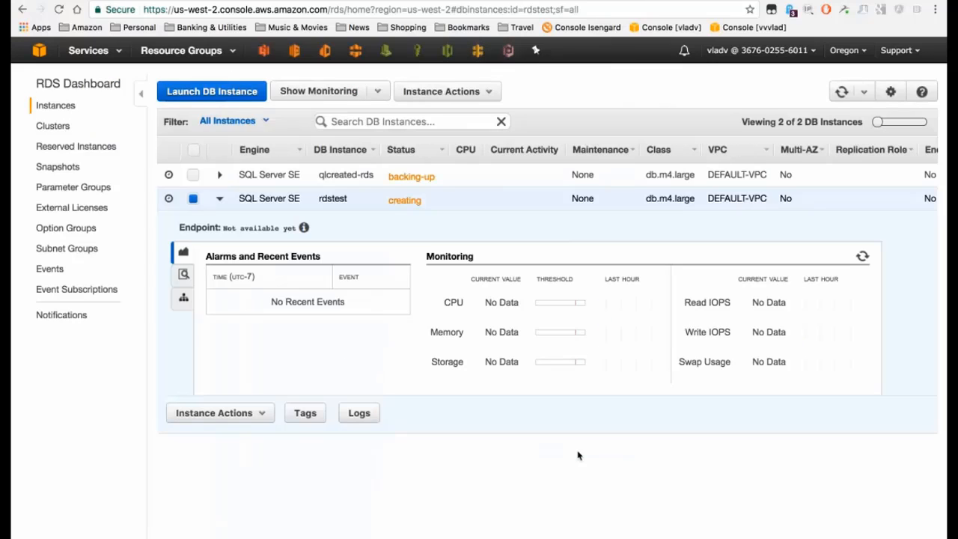
{"action": "double_click", "coordinate": [333, 199]}
Open the security groups list in the VPC console and recheck the Qwiklabs instructions for editing the security group
{"action": "left_click", "coordinate": [88, 50]}
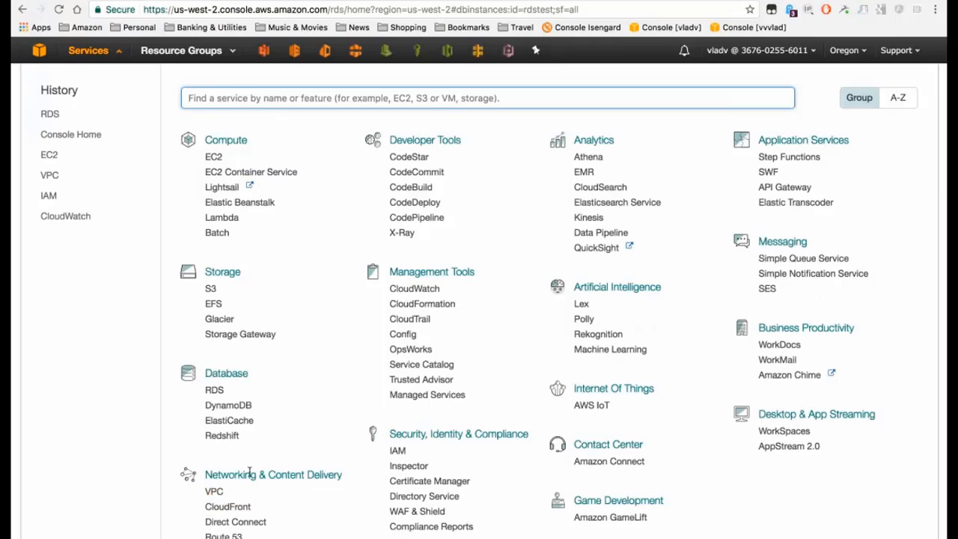
{"action": "left_click", "coordinate": [213, 491]}
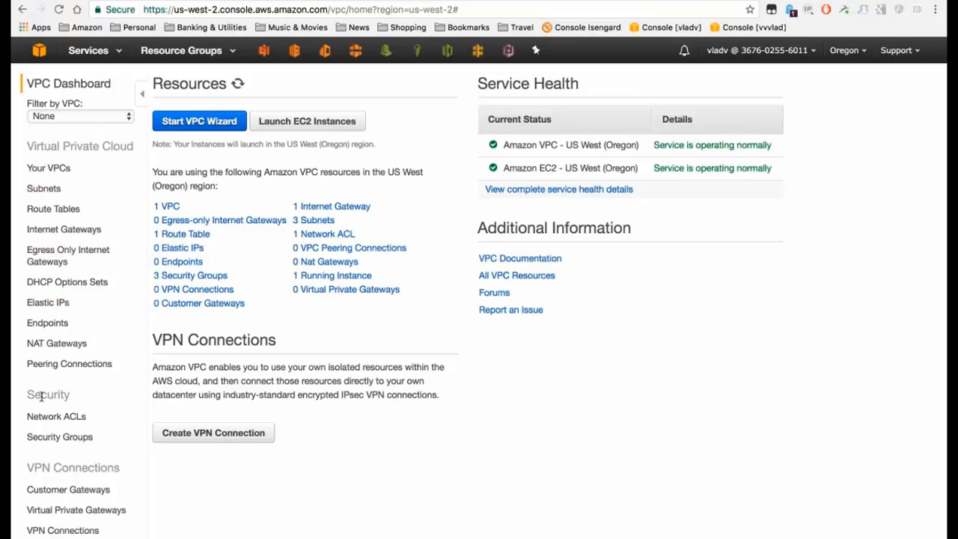
{"action": "left_click", "coordinate": [50, 439]}
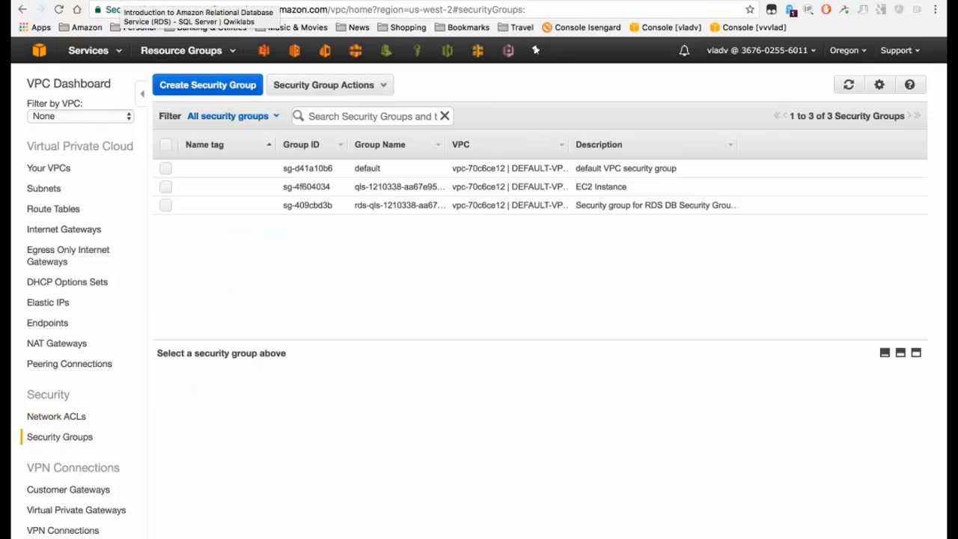
{"action": "left_click", "coordinate": [127, 2]}
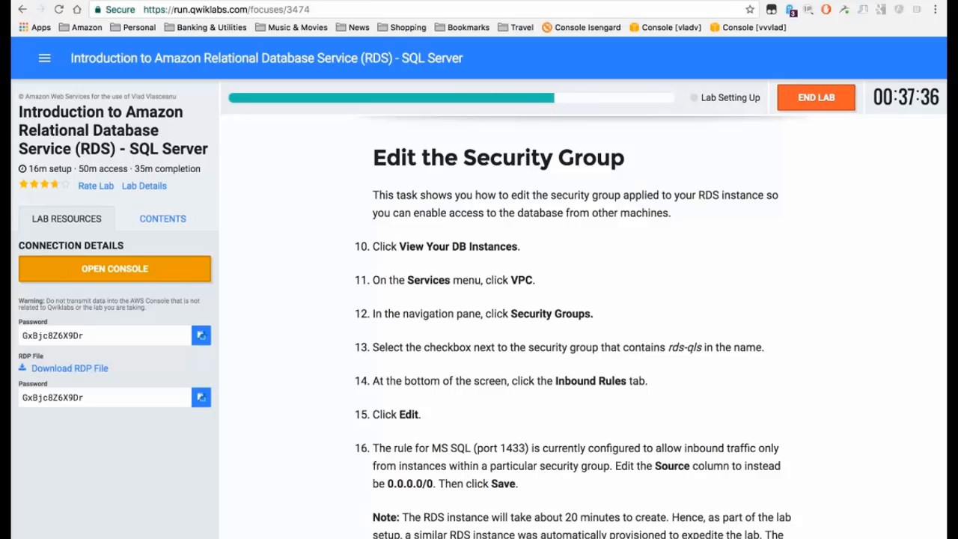
{"action": "key", "text": "ctrl+Tab"}
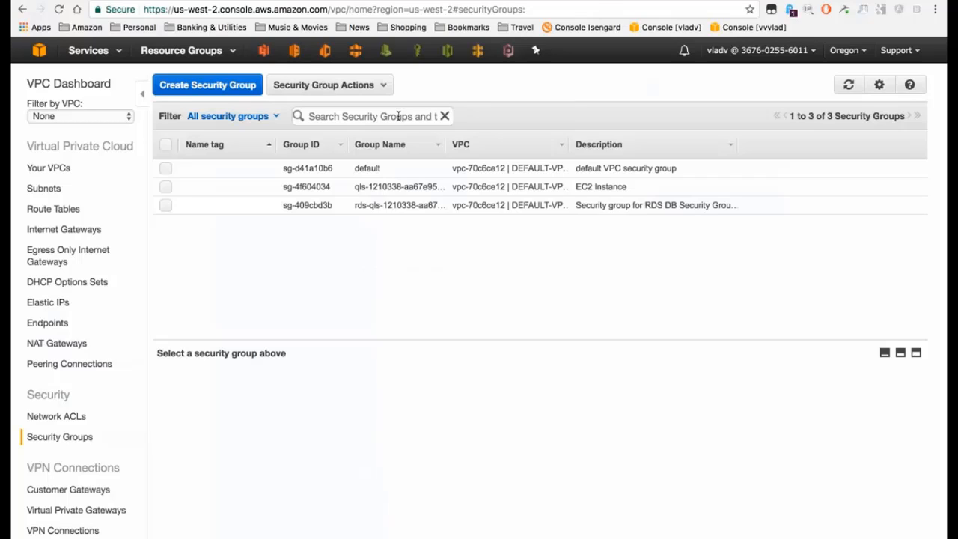
Select the security group with rds-qls in its name and show its inbound rules in an enlarged details pane
{"action": "left_click", "coordinate": [166, 205]}
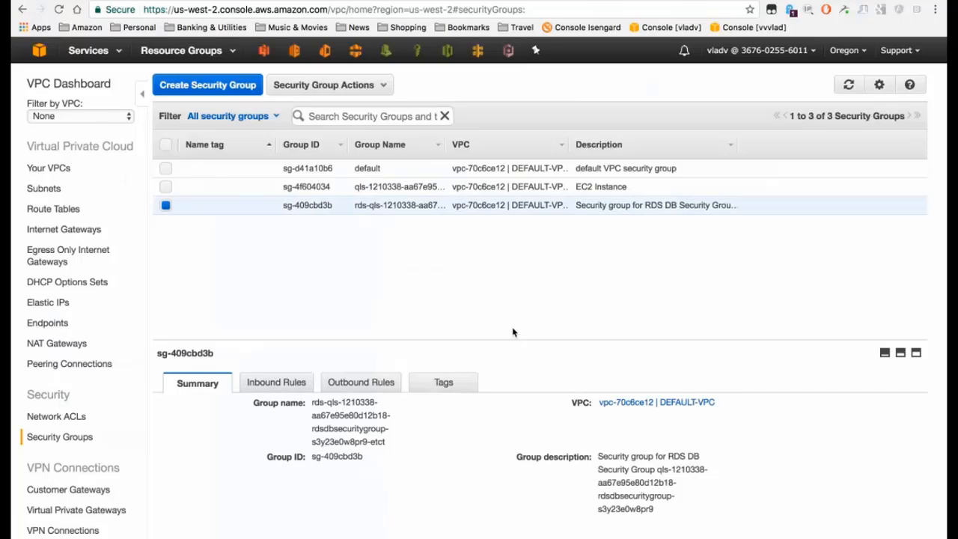
{"action": "left_click_drag", "start_coordinate": [514, 339], "coordinate": [507, 250]}
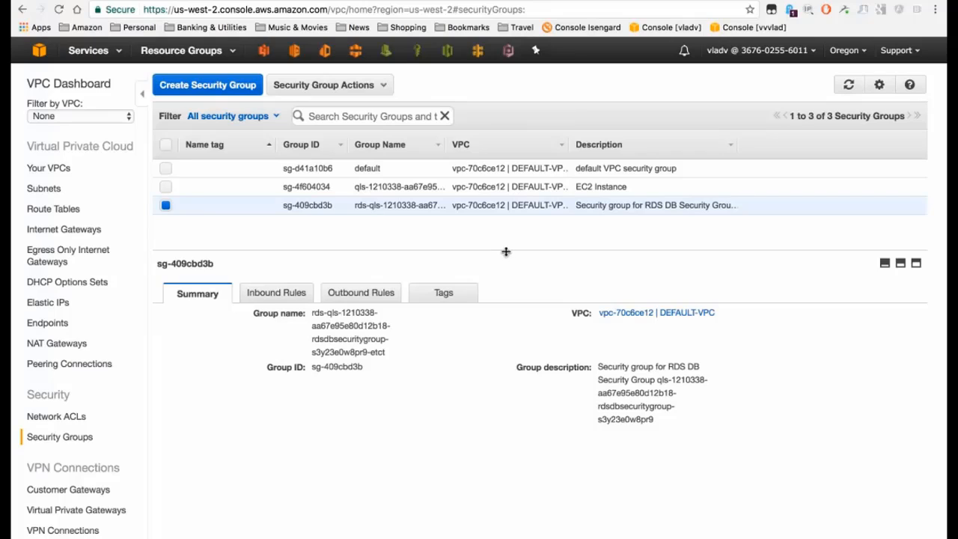
{"action": "left_click", "coordinate": [273, 292]}
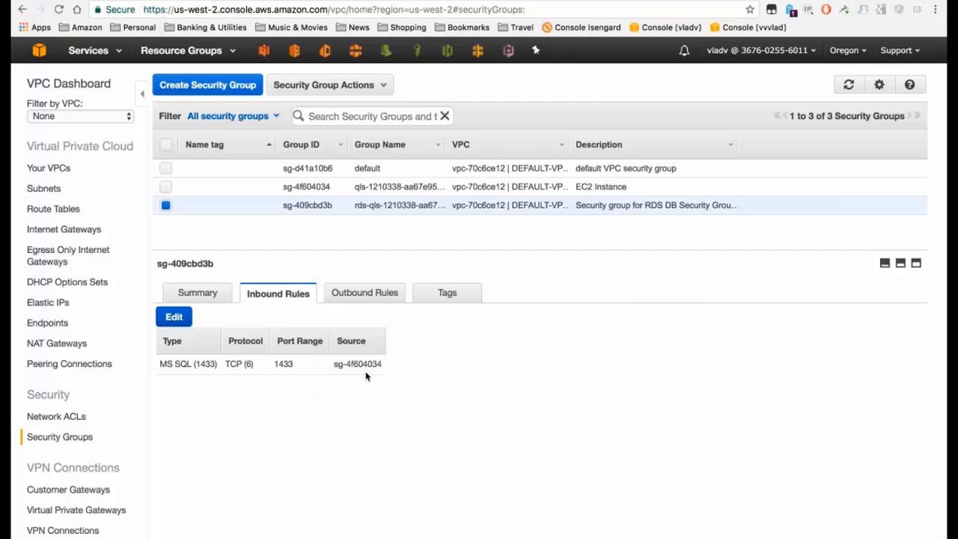
Set the source of the MS SQL (1433) inbound rule to 0.0.0.0/0 and save the rule
{"action": "left_click", "coordinate": [173, 317]}
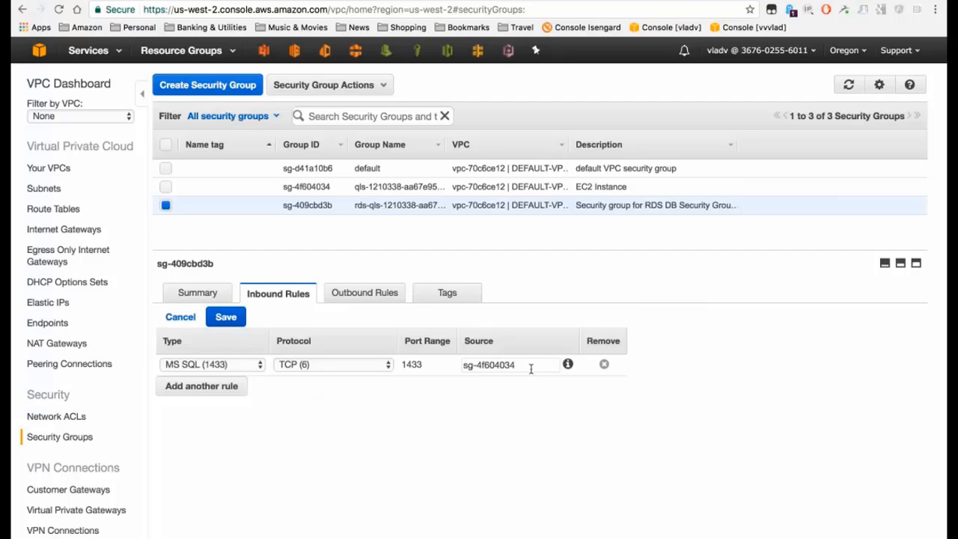
{"action": "left_click_drag", "start_coordinate": [528, 365], "coordinate": [461, 366]}
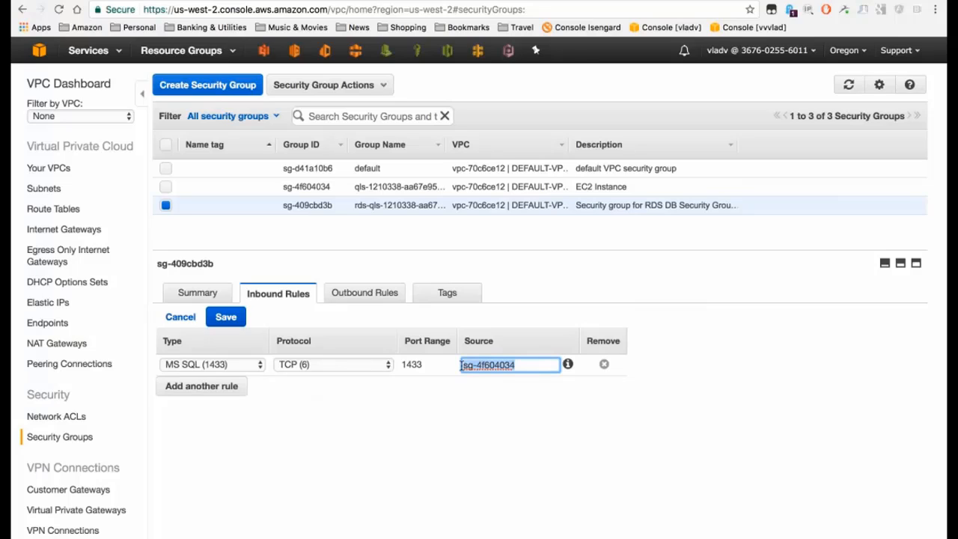
{"action": "type", "text": "0.0.0"}
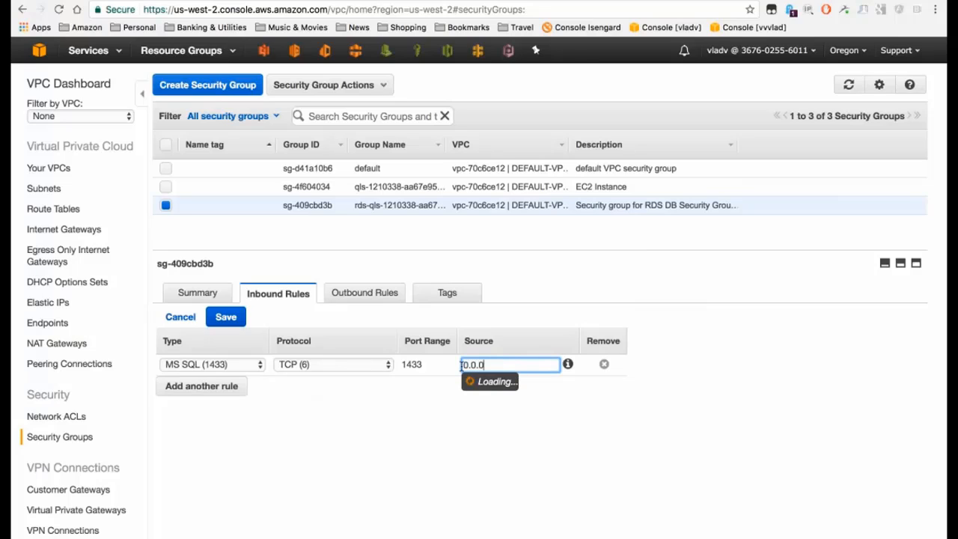
{"action": "type", "text": ".0/0"}
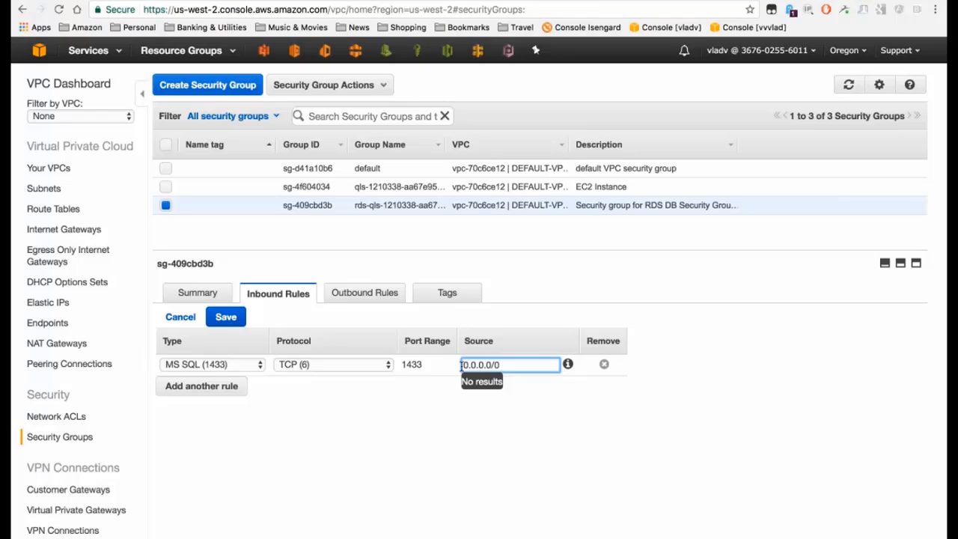
{"action": "left_click", "coordinate": [221, 316]}
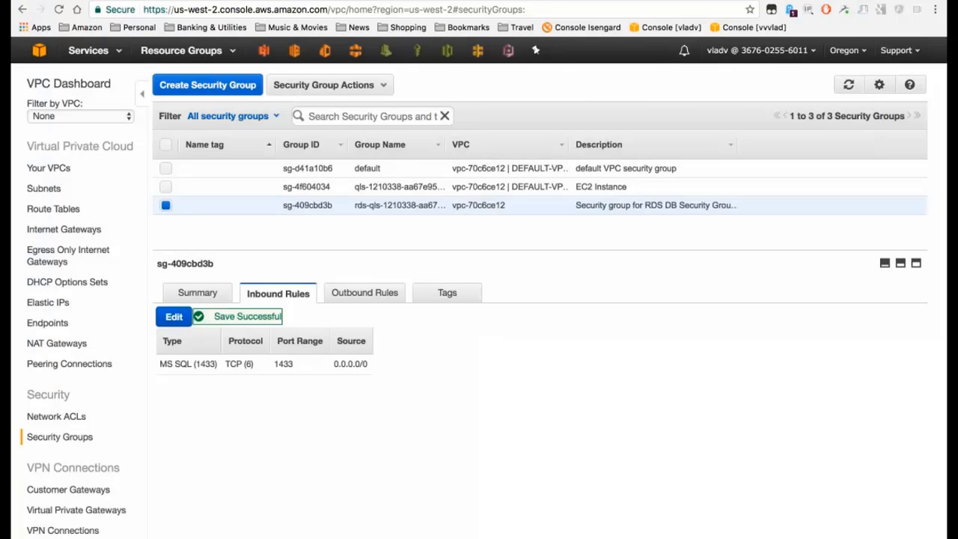
Return to the Qwiklabs guide and read the instructions for connecting to the EC2 workstation instance
{"action": "left_click", "coordinate": [255, 2]}
{"action": "scroll", "coordinate": [420, 368], "scroll_direction": "down", "scroll_amount": 2}
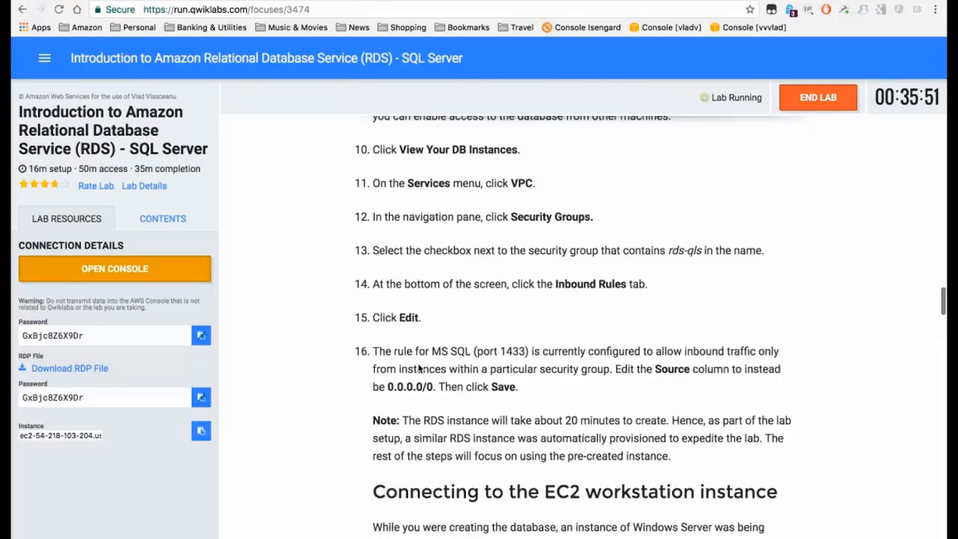
{"action": "scroll", "coordinate": [420, 368], "scroll_direction": "up", "scroll_amount": 2}
{"action": "scroll", "coordinate": [419, 368], "scroll_direction": "down", "scroll_amount": 3}
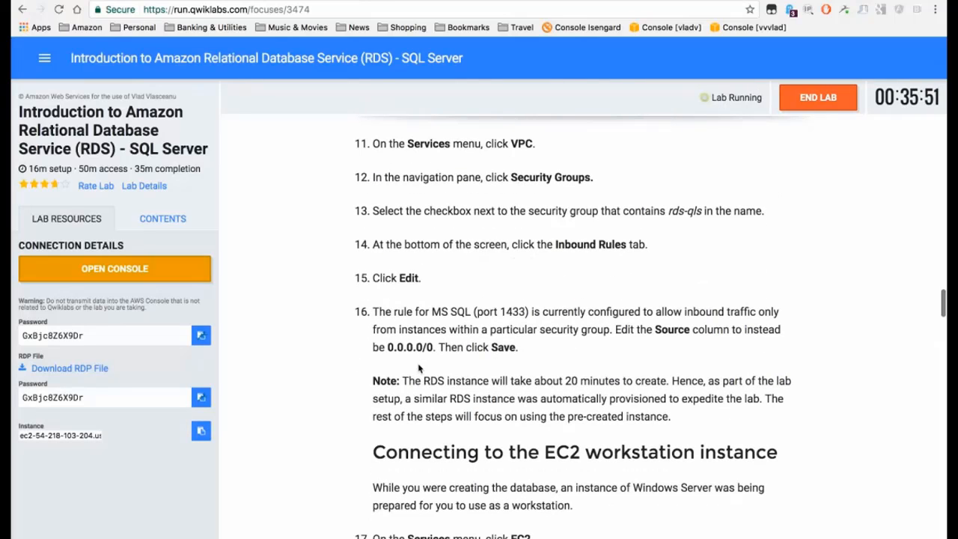
{"action": "scroll", "coordinate": [420, 368], "scroll_direction": "down", "scroll_amount": 4}
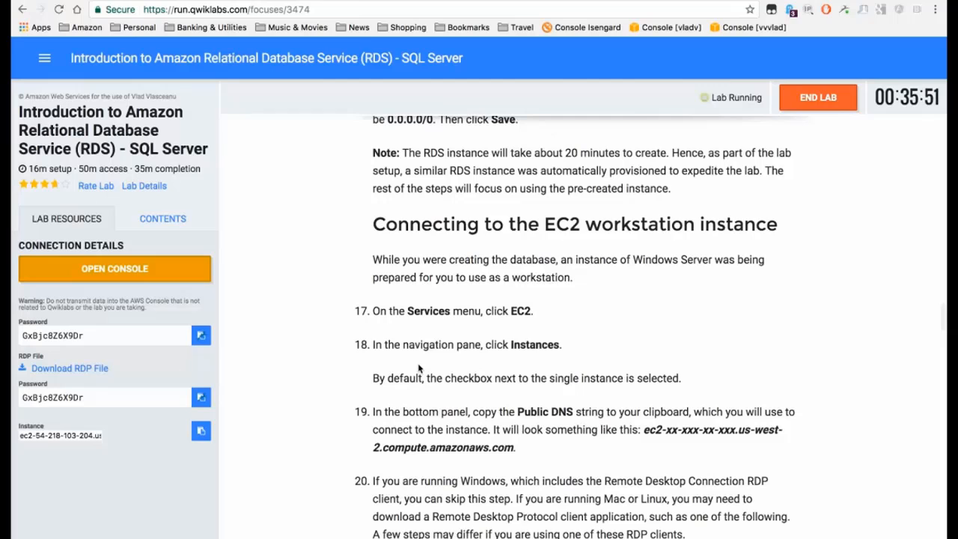
{"action": "scroll", "coordinate": [419, 368], "scroll_direction": "down", "scroll_amount": 1}
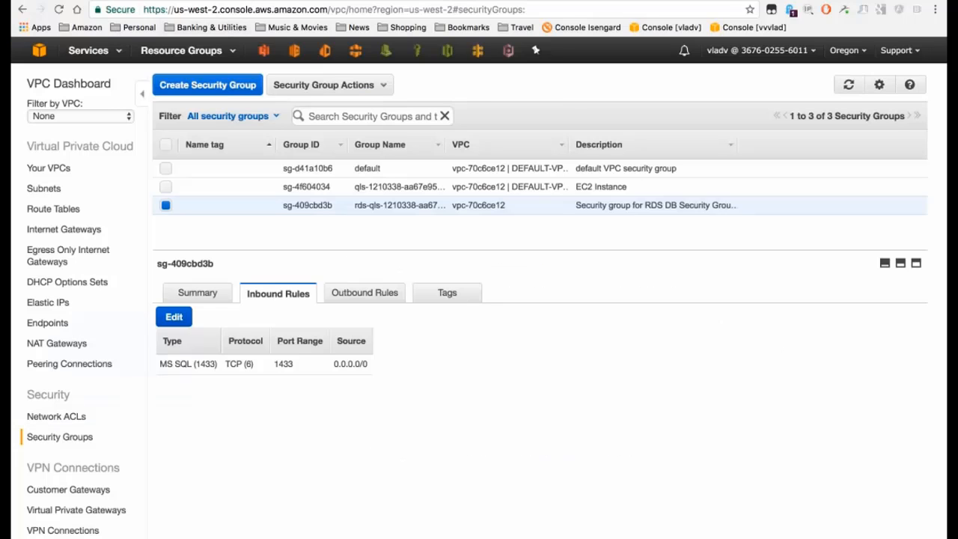
Open the list of instances in the EC2 console and dismiss the notification about longer resource IDs
{"action": "left_click", "coordinate": [102, 49]}
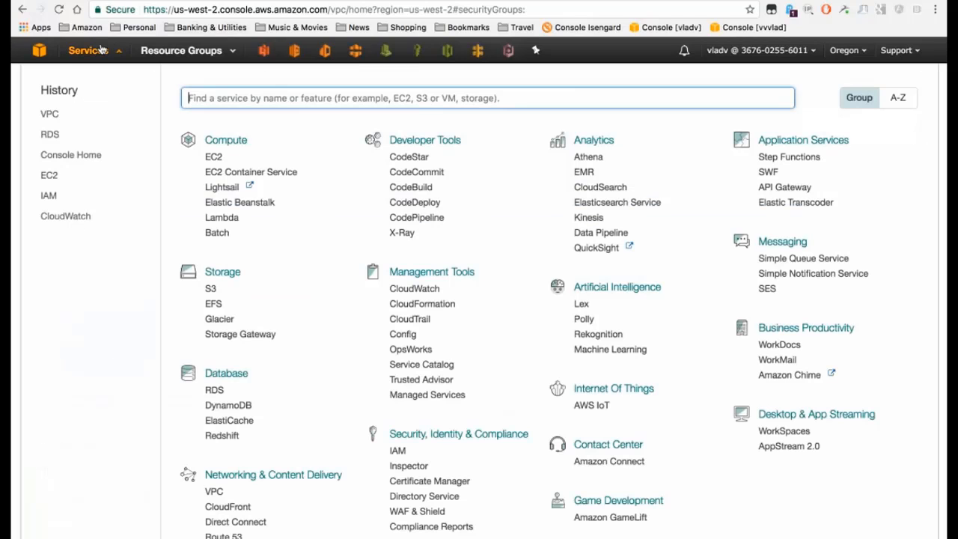
{"action": "left_click", "coordinate": [215, 157]}
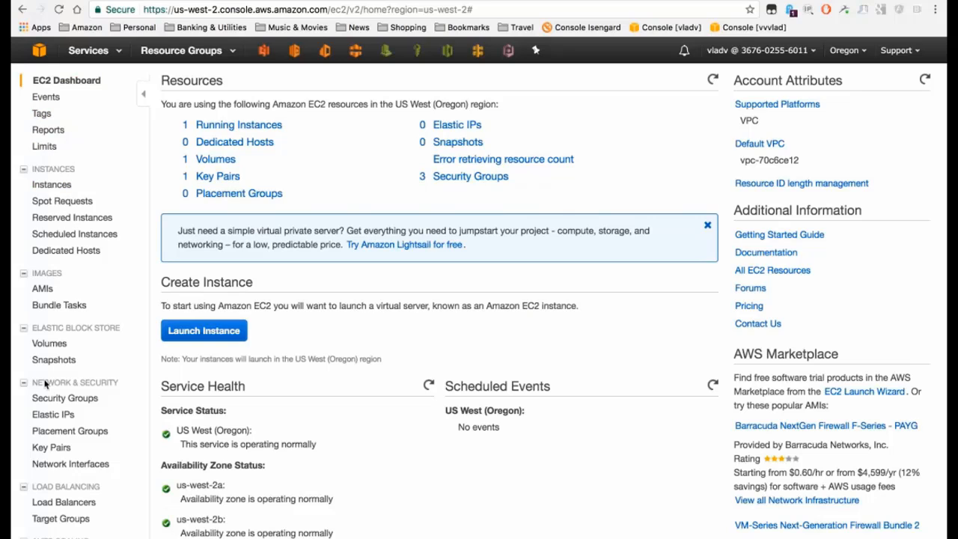
{"action": "left_click", "coordinate": [53, 183]}
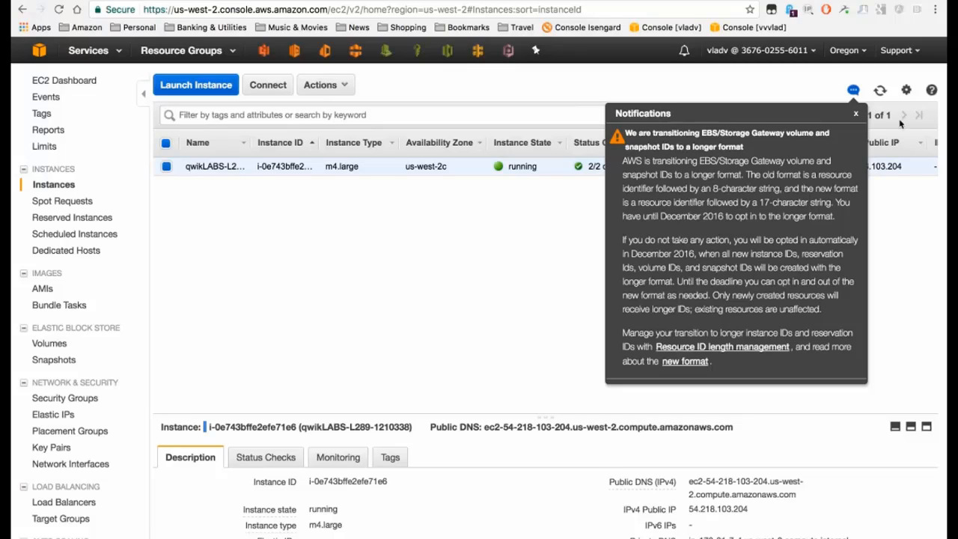
{"action": "left_click", "coordinate": [855, 114]}
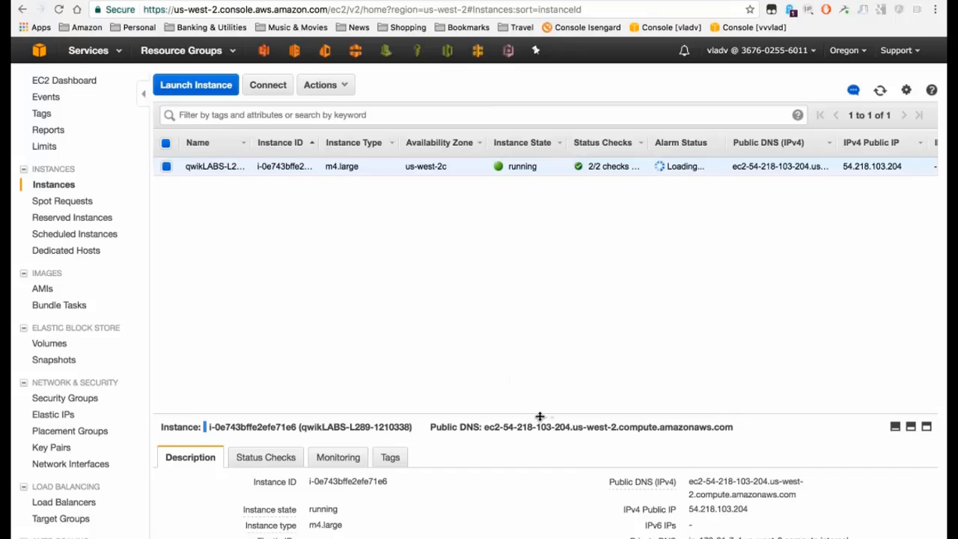
Enlarge the instance's details pane and copy its full Public DNS (IPv4) string
{"action": "left_click_drag", "start_coordinate": [540, 416], "coordinate": [536, 222]}
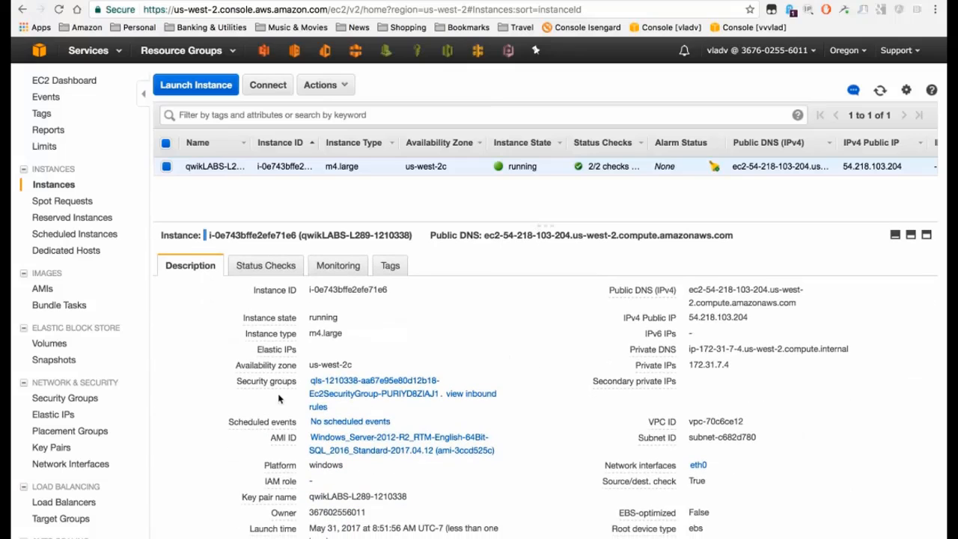
{"action": "mouse_move", "coordinate": [267, 428]}
{"action": "left_click_drag", "start_coordinate": [689, 290], "coordinate": [733, 306]}
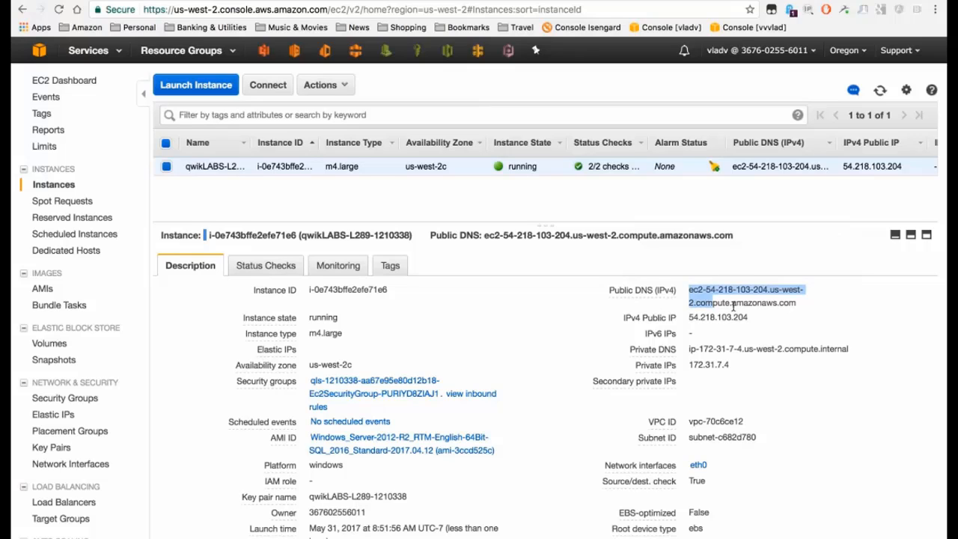
{"action": "left_click_drag", "start_coordinate": [733, 305], "coordinate": [794, 307]}
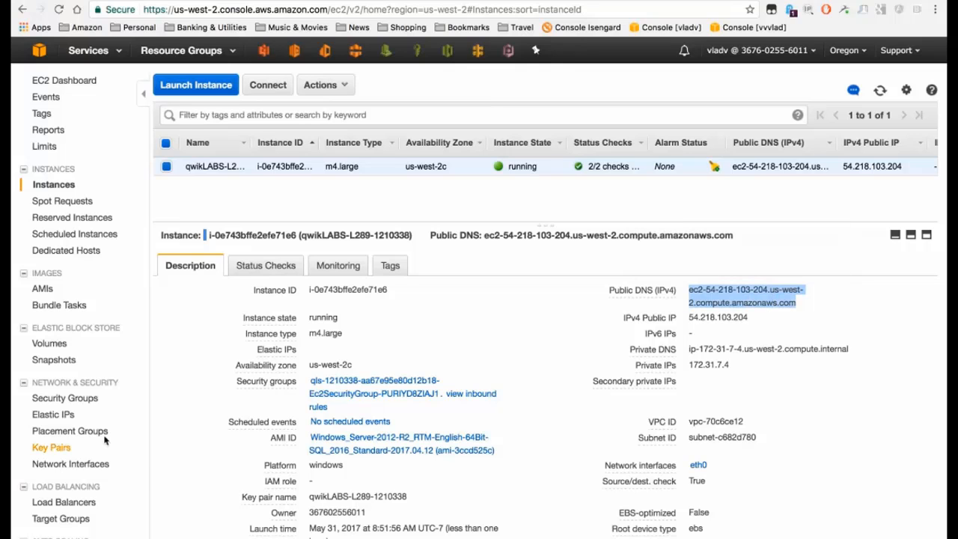
Switch to Microsoft Remote Desktop and create a connection using the copied Public DNS as connection name and PC name, with user name Administrator
{"action": "mouse_move", "coordinate": [12, 537]}
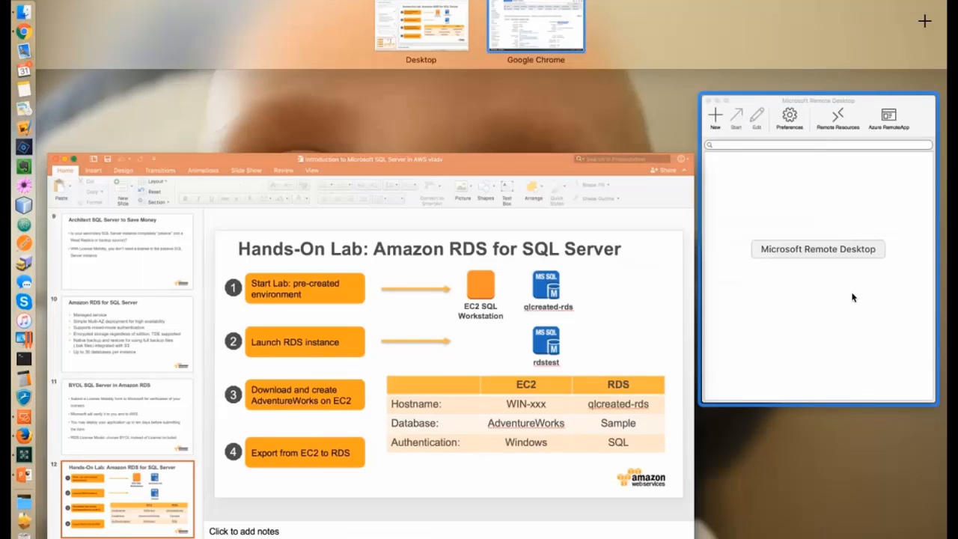
{"action": "left_click", "coordinate": [853, 298]}
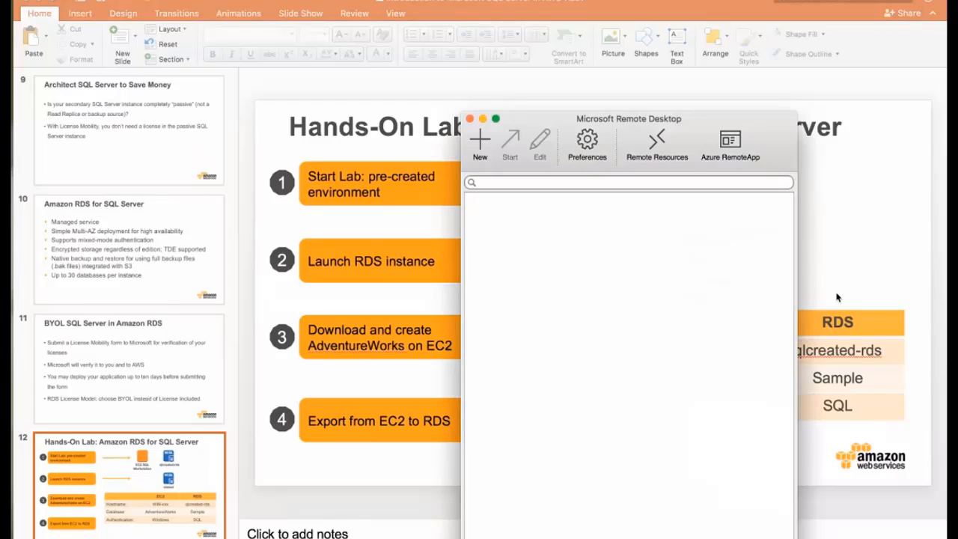
{"action": "left_click", "coordinate": [480, 139]}
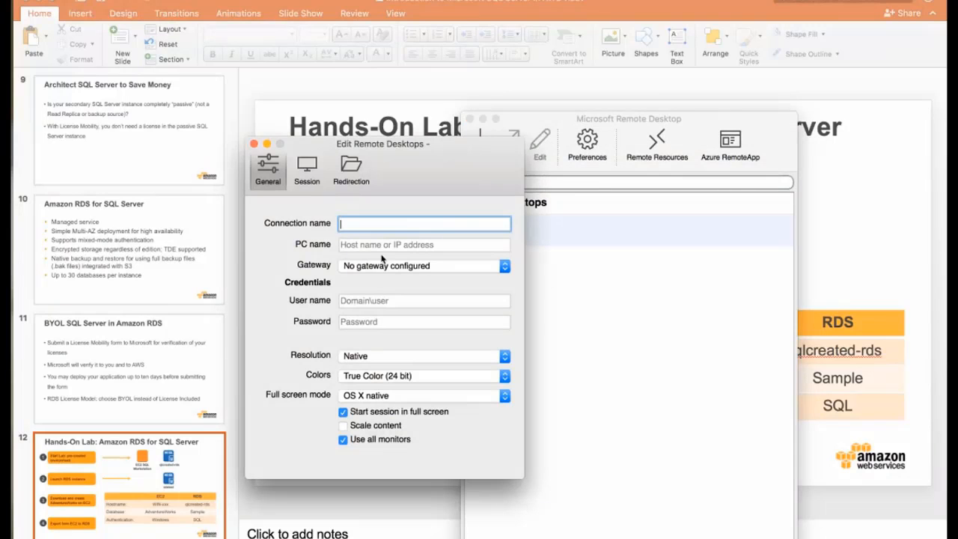
{"action": "key", "text": "super+v"}
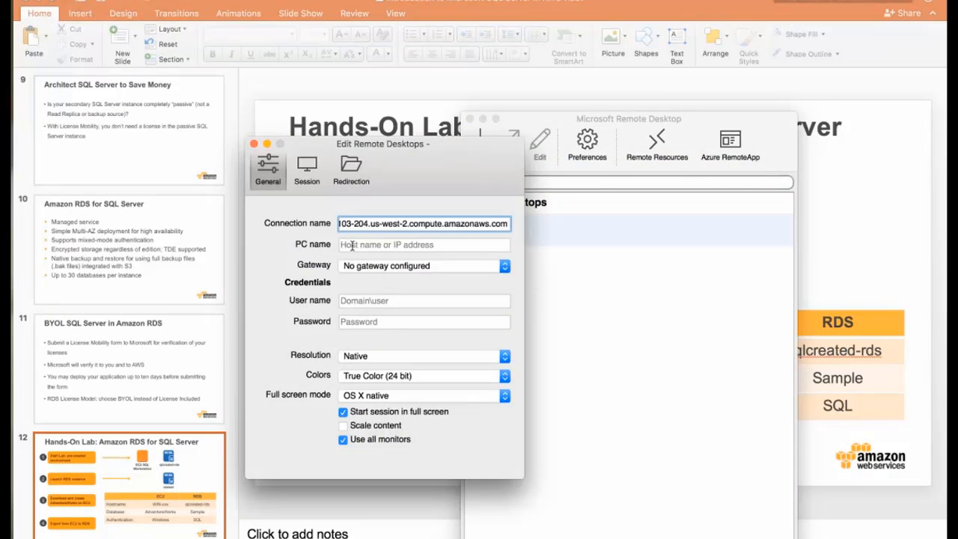
{"action": "left_click", "coordinate": [352, 246]}
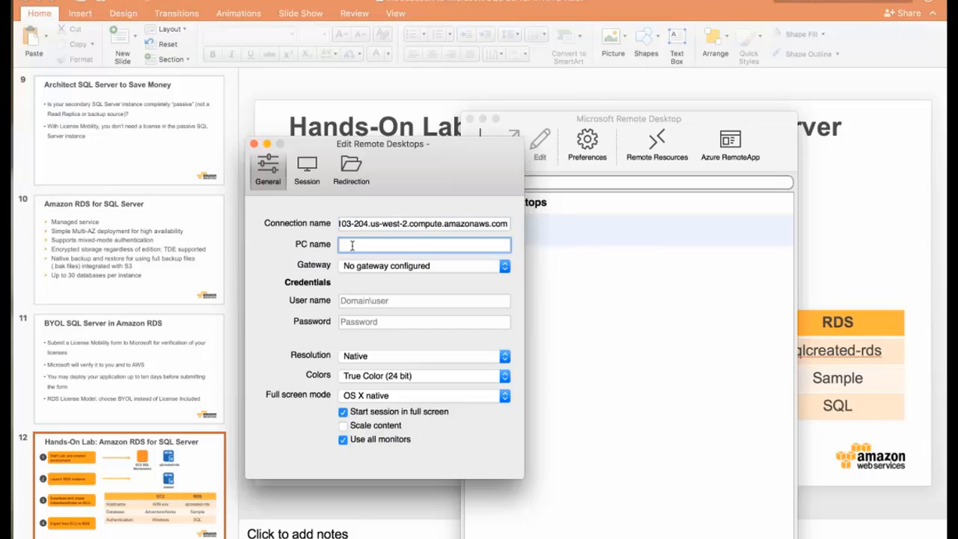
{"action": "key", "text": "super+v"}
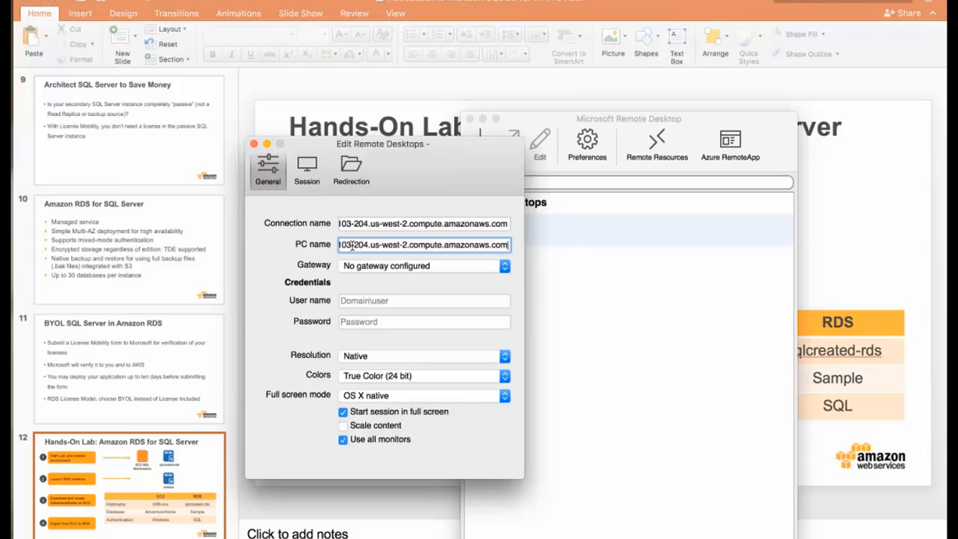
{"action": "left_click", "coordinate": [356, 303]}
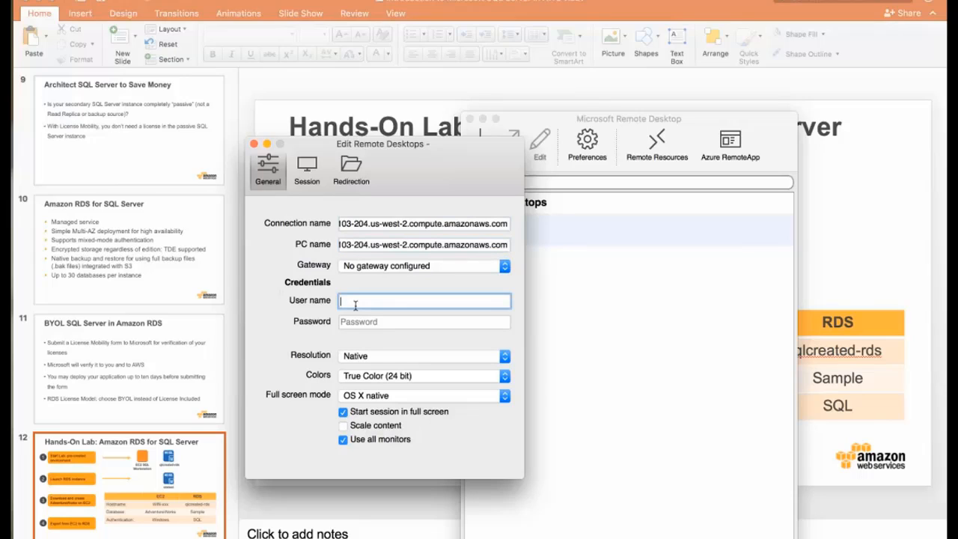
{"action": "type", "text": "Administrator"}
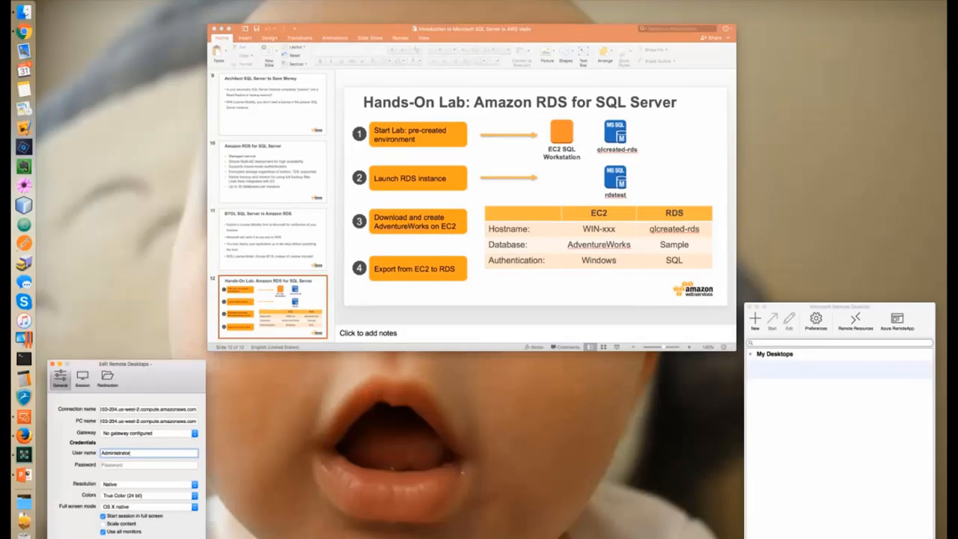
Return to the Qwiklabs guide in Chrome, copy the lab's RDP password and enter it as the remote desktop connection's password
{"action": "mouse_move", "coordinate": [556, 35]}
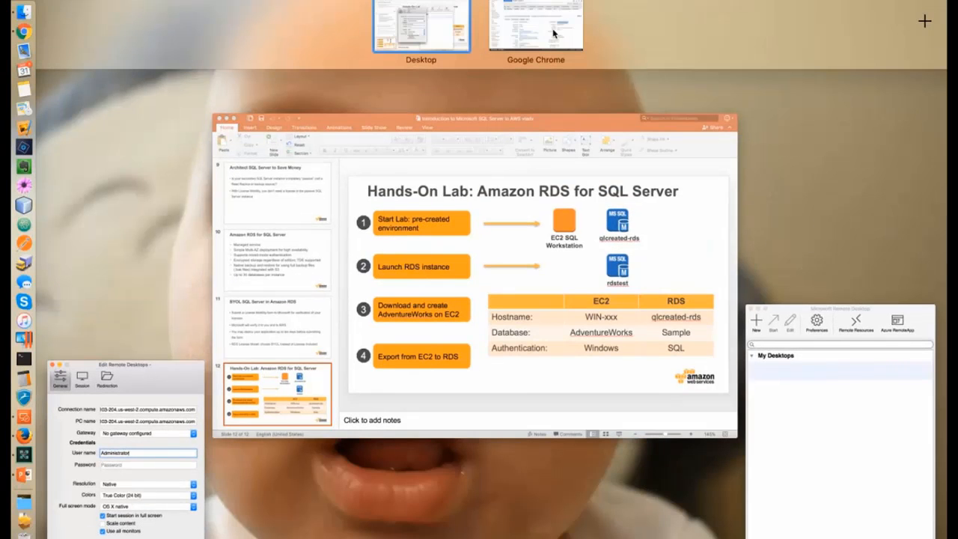
{"action": "left_click", "coordinate": [554, 33]}
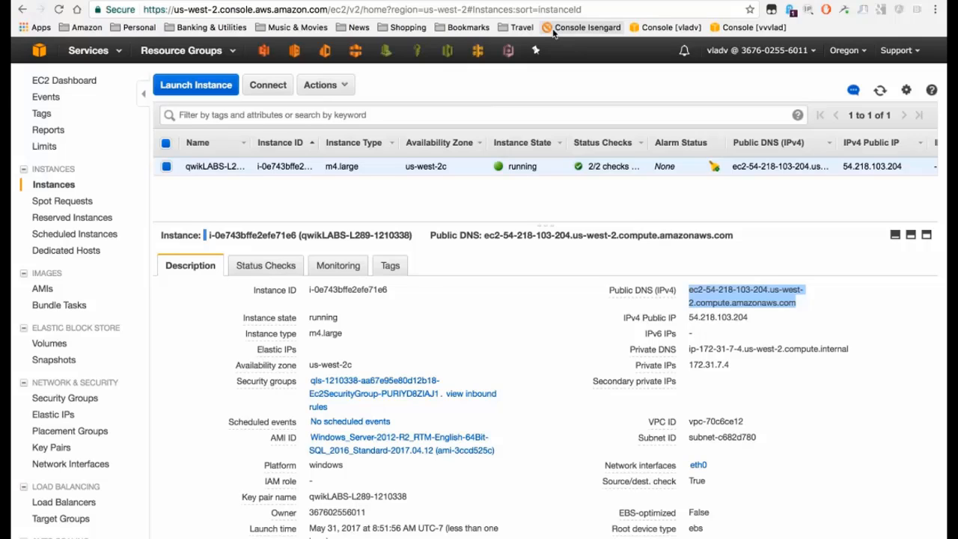
{"action": "mouse_move", "coordinate": [129, 3]}
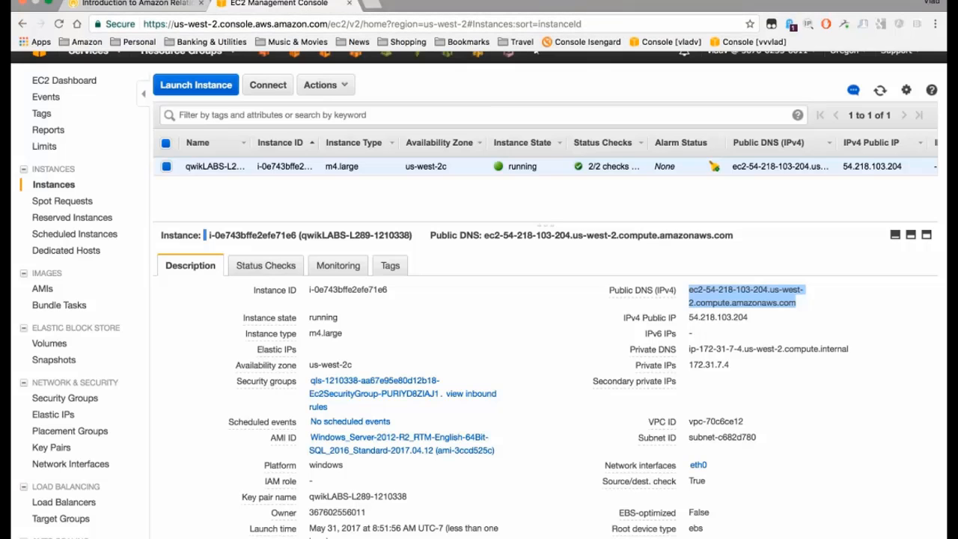
{"action": "left_click", "coordinate": [129, 3]}
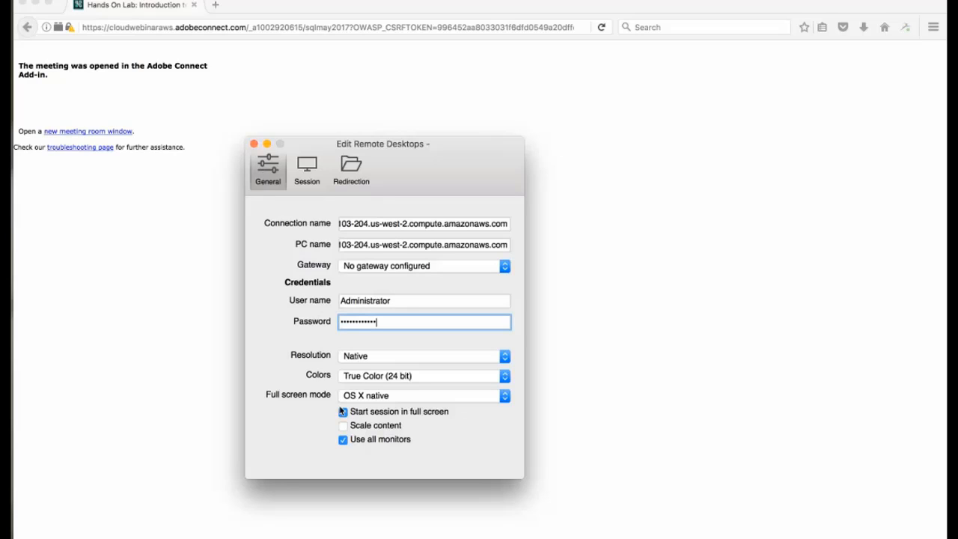
Turn off Use all monitors, save the connection, and start its session, continuing past the certificate verification
{"action": "left_click", "coordinate": [343, 439]}
{"action": "left_click", "coordinate": [251, 142]}
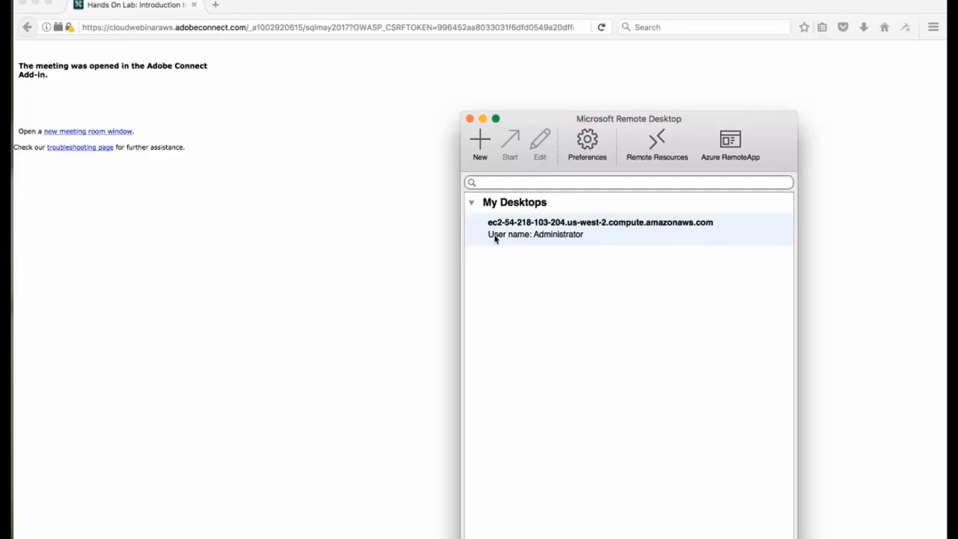
{"action": "double_click", "coordinate": [538, 233]}
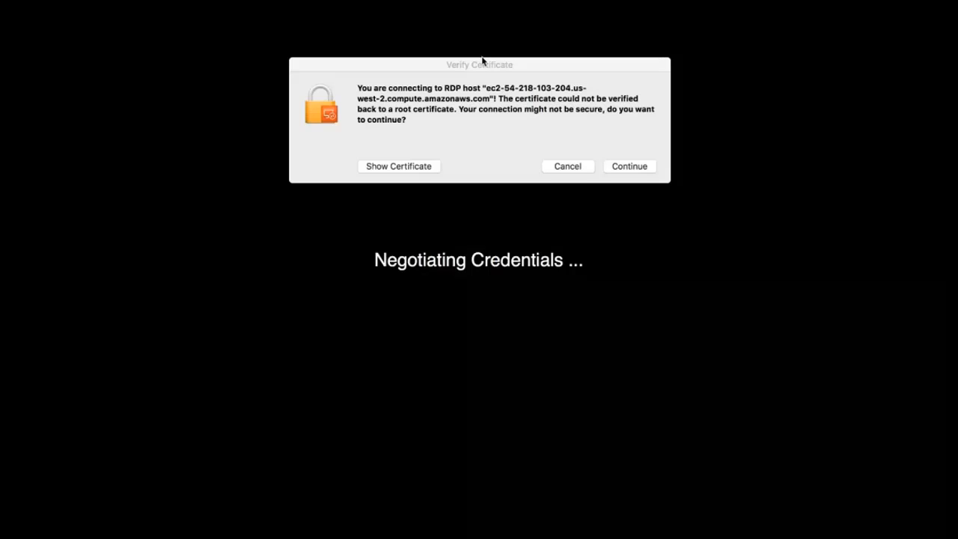
{"action": "left_click", "coordinate": [629, 166]}
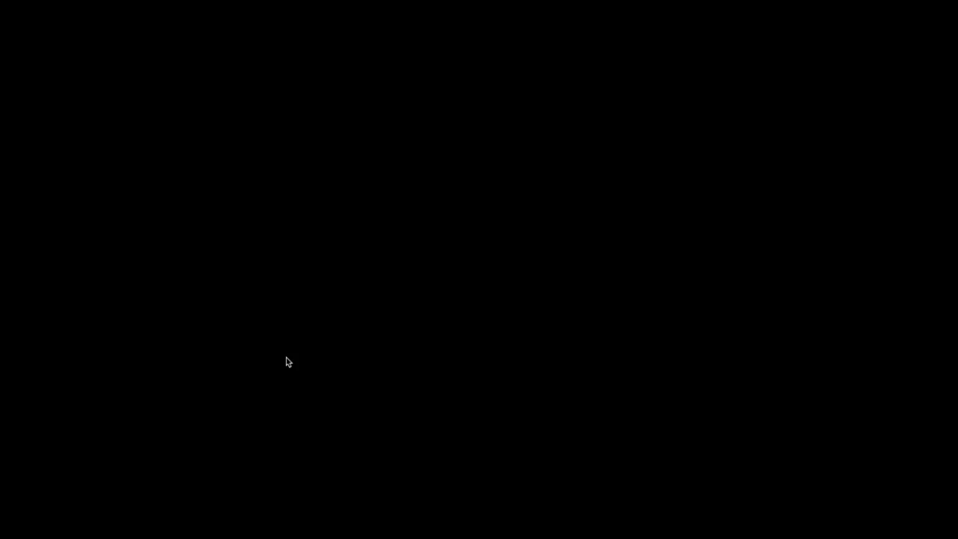
Return to the Qwiklabs guide and read the remaining EC2 workstation connection steps up to creating the AdventureWorks database
{"action": "key", "text": "ctrl+Up"}
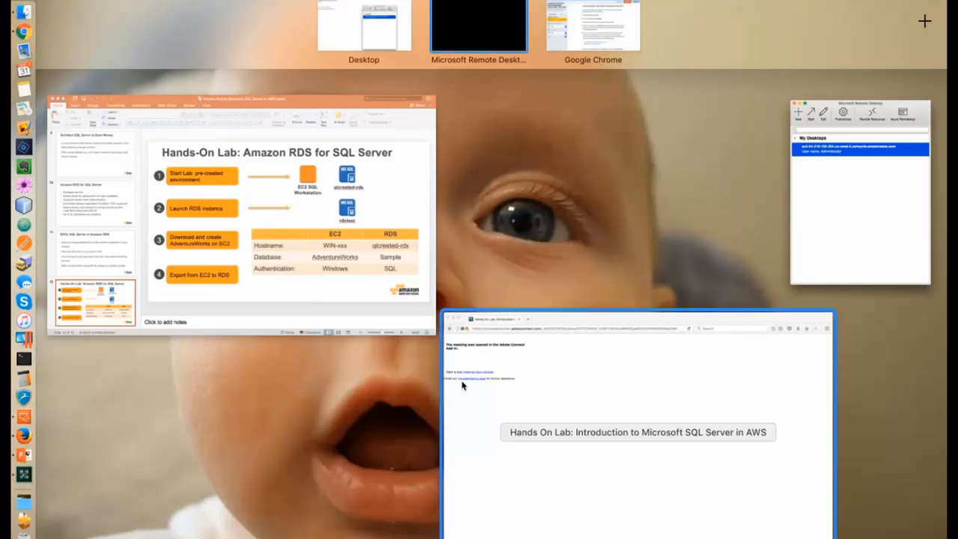
{"action": "left_click", "coordinate": [574, 39]}
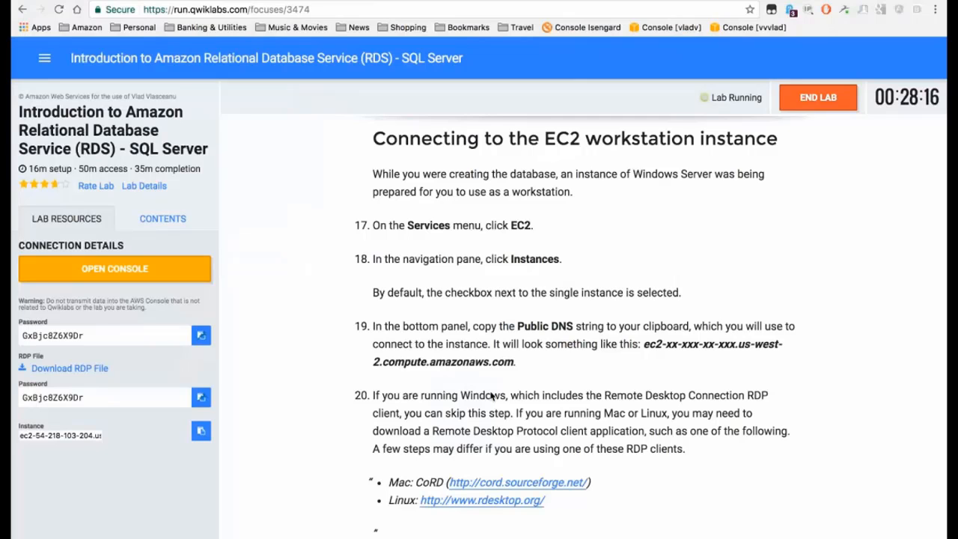
{"action": "scroll", "coordinate": [491, 396], "scroll_direction": "down", "scroll_amount": 5}
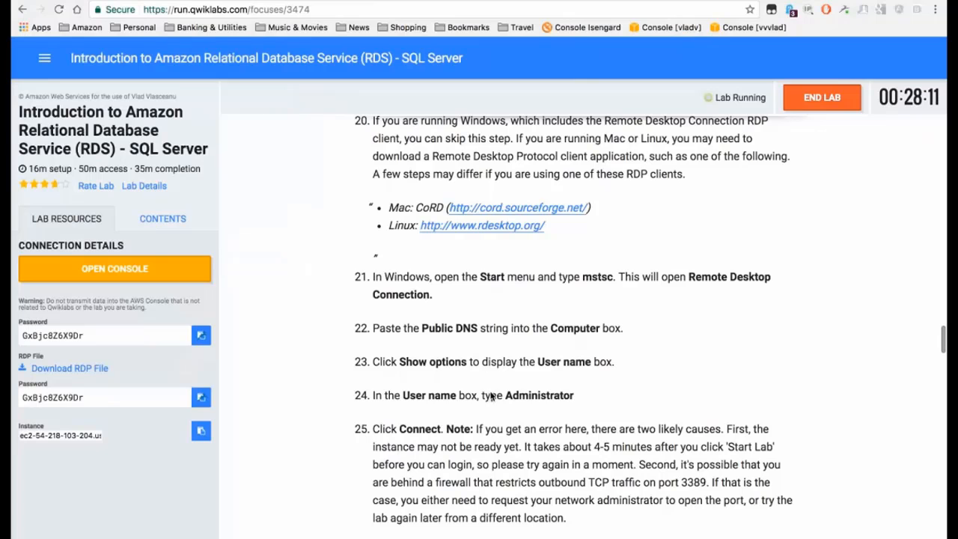
{"action": "scroll", "coordinate": [492, 396], "scroll_direction": "down", "scroll_amount": 1}
{"action": "scroll", "coordinate": [492, 396], "scroll_direction": "down", "scroll_amount": 2}
{"action": "scroll", "coordinate": [492, 396], "scroll_direction": "down", "scroll_amount": 3}
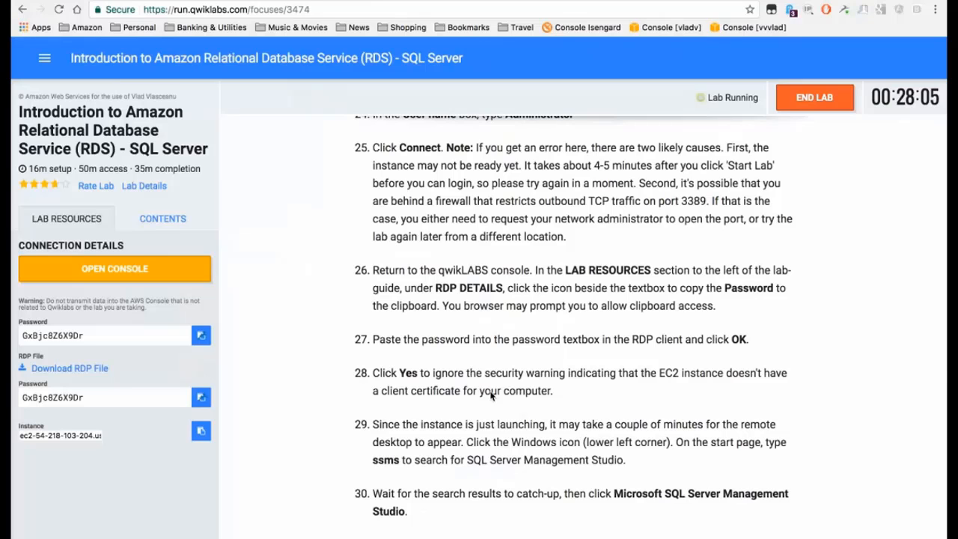
{"action": "scroll", "coordinate": [492, 396], "scroll_direction": "down", "scroll_amount": 2}
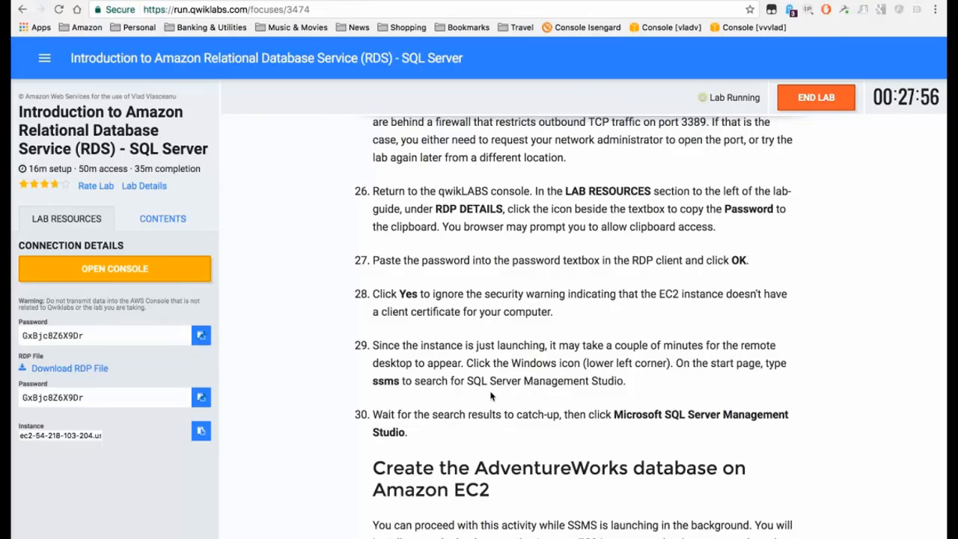
{"action": "scroll", "coordinate": [492, 396], "scroll_direction": "down", "scroll_amount": 8}
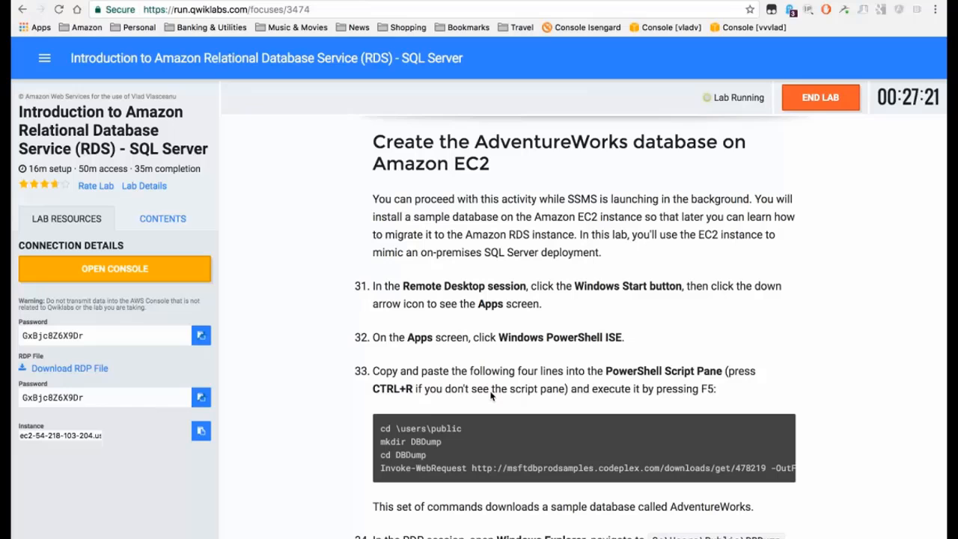
Check whether the Microsoft Remote Desktop session has loaded, and return to the Qwiklabs guide in Chrome
{"action": "key", "text": "ctrl+Up"}
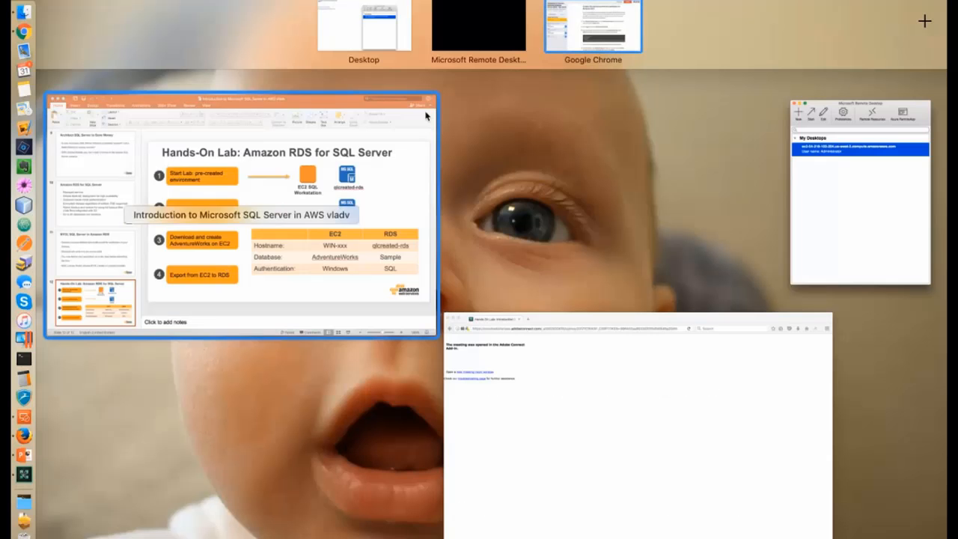
{"action": "left_click", "coordinate": [493, 21]}
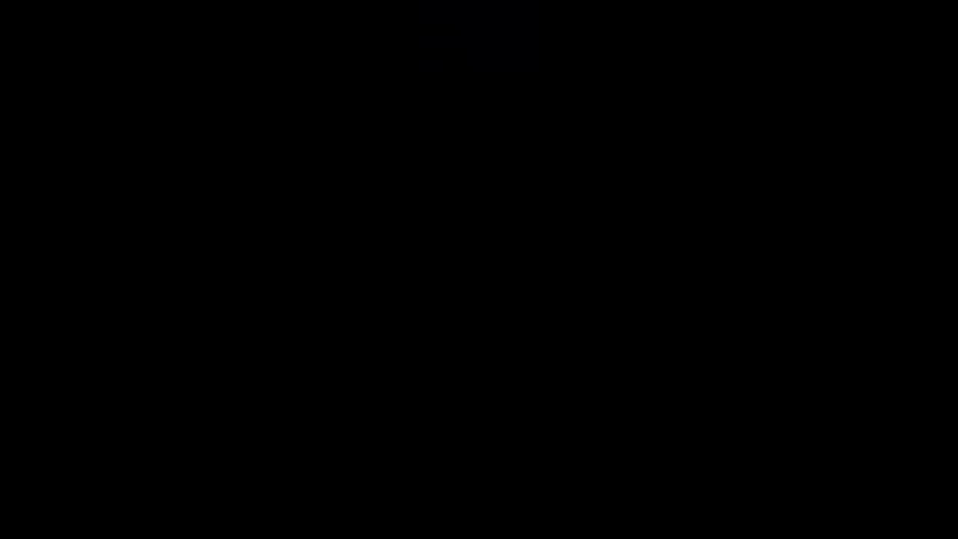
{"action": "key", "text": "ctrl+Up"}
{"action": "left_click", "coordinate": [588, 30]}
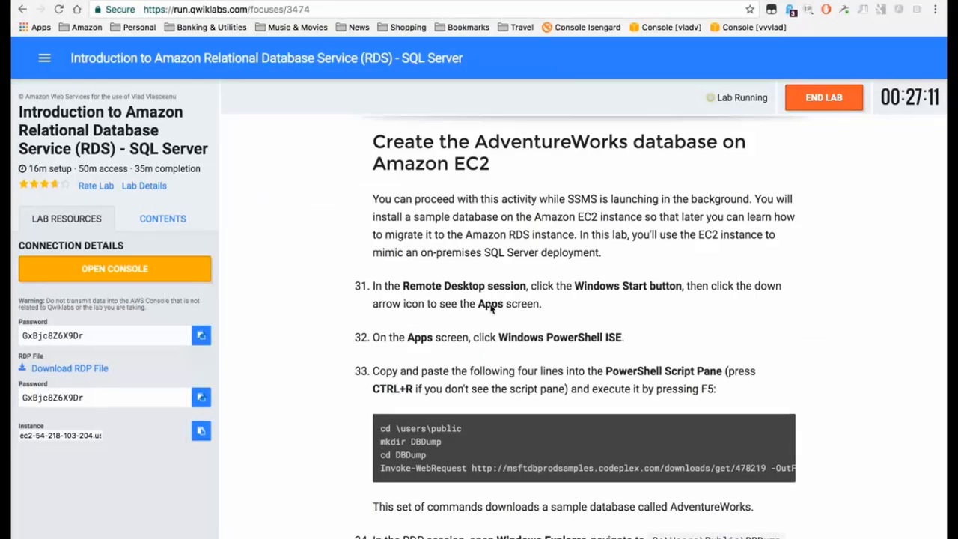
Review the guide's instructions for downloading, extracting and importing AdventureWorks and for connecting to SQL Server on Amazon EC2
{"action": "scroll", "coordinate": [491, 308], "scroll_direction": "down", "scroll_amount": 5}
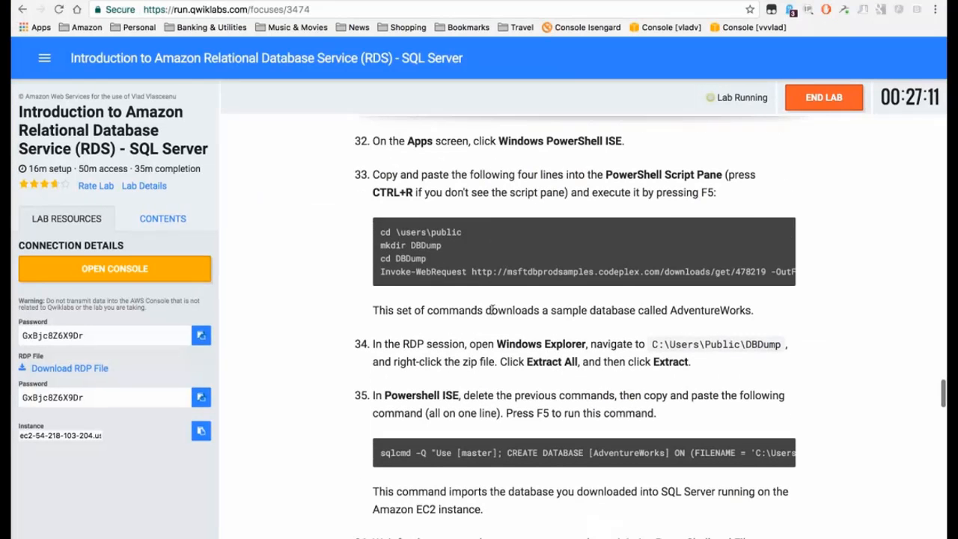
{"action": "left_click", "coordinate": [784, 229]}
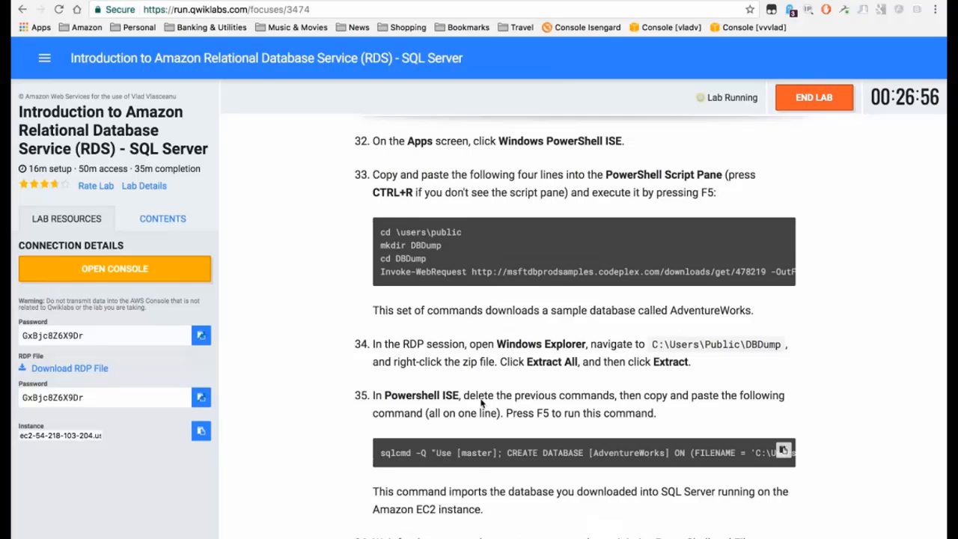
{"action": "scroll", "coordinate": [481, 403], "scroll_direction": "down", "scroll_amount": 3}
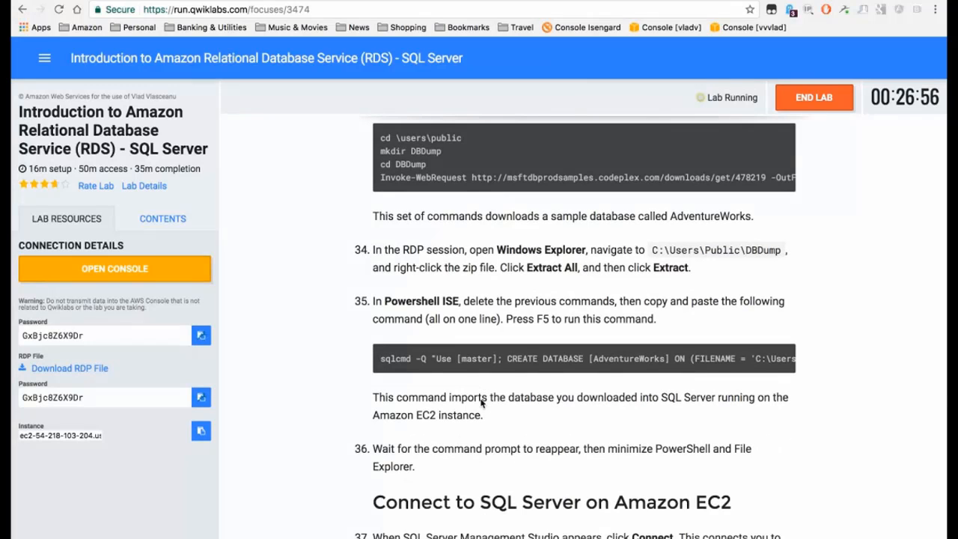
{"action": "scroll", "coordinate": [481, 403], "scroll_direction": "up", "scroll_amount": 1}
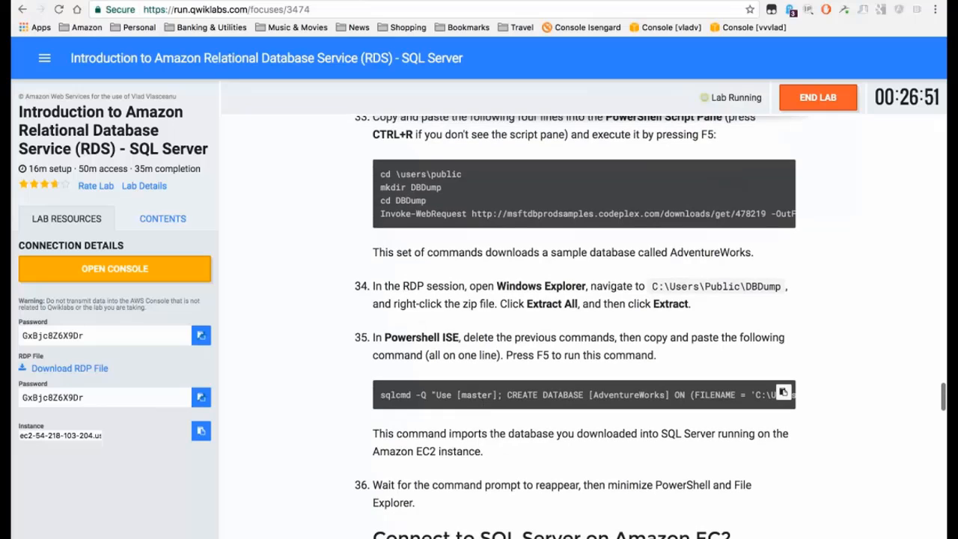
{"action": "scroll", "coordinate": [482, 405], "scroll_direction": "down", "scroll_amount": 7}
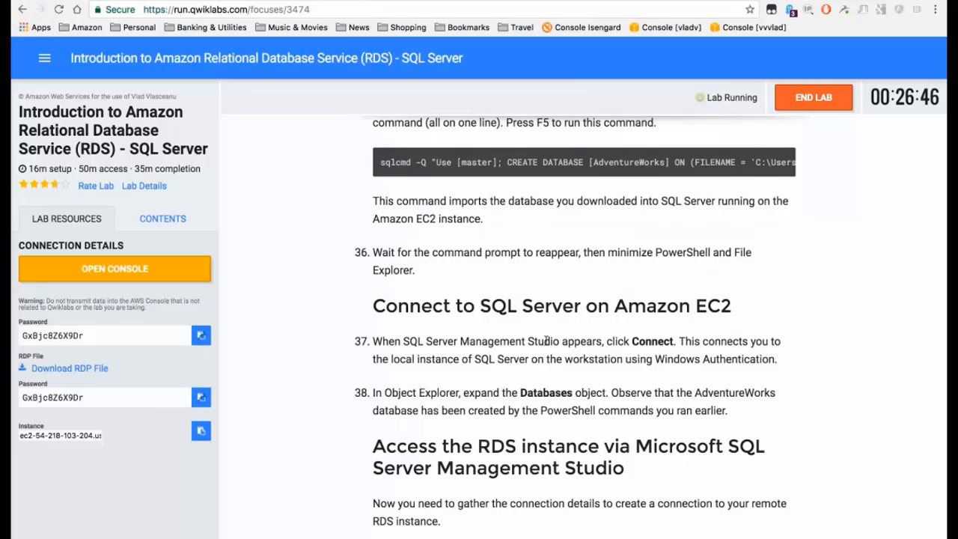
{"action": "scroll", "coordinate": [546, 341], "scroll_direction": "up", "scroll_amount": 8}
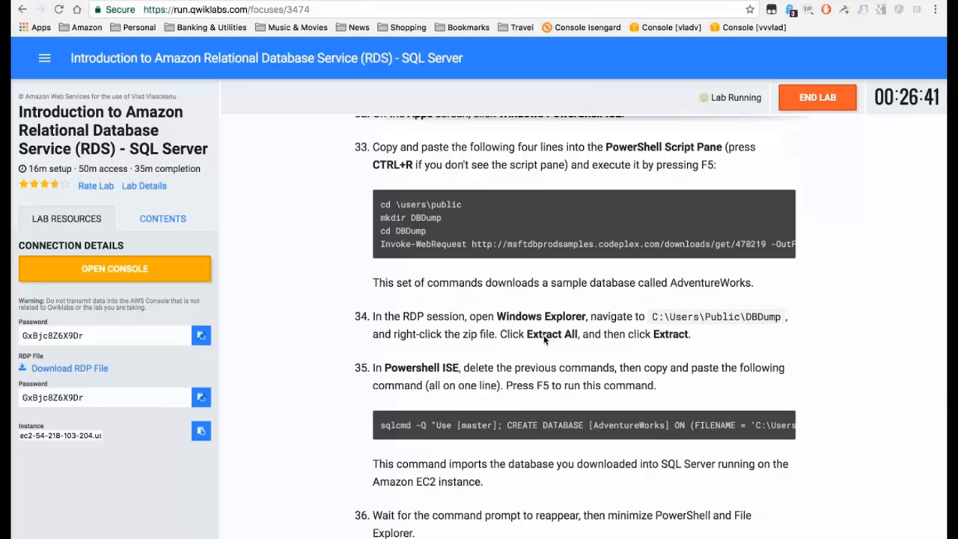
Switch to the Remote Desktop session and launch Windows PowerShell ISE from the Windows Server Apps screen
{"action": "key", "text": "ctrl+Up"}
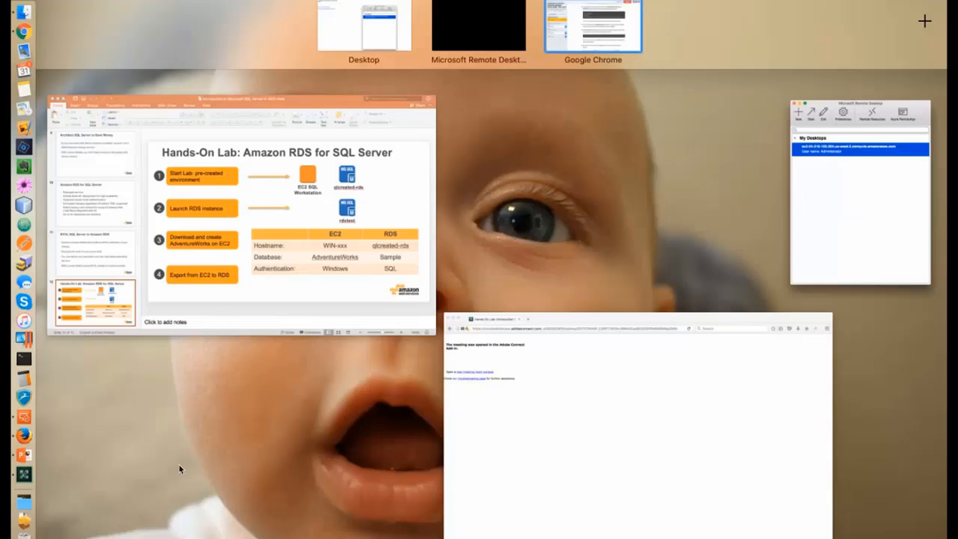
{"action": "left_click", "coordinate": [473, 32]}
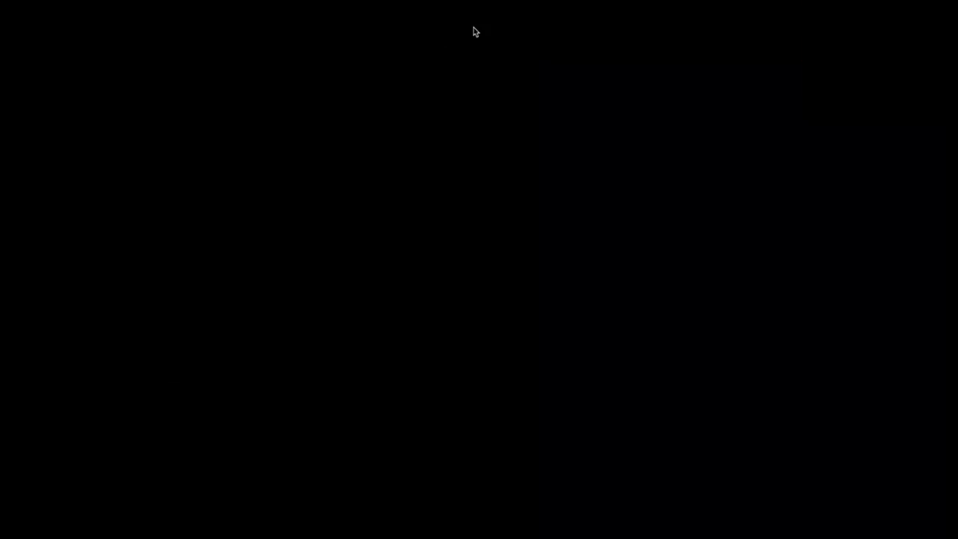
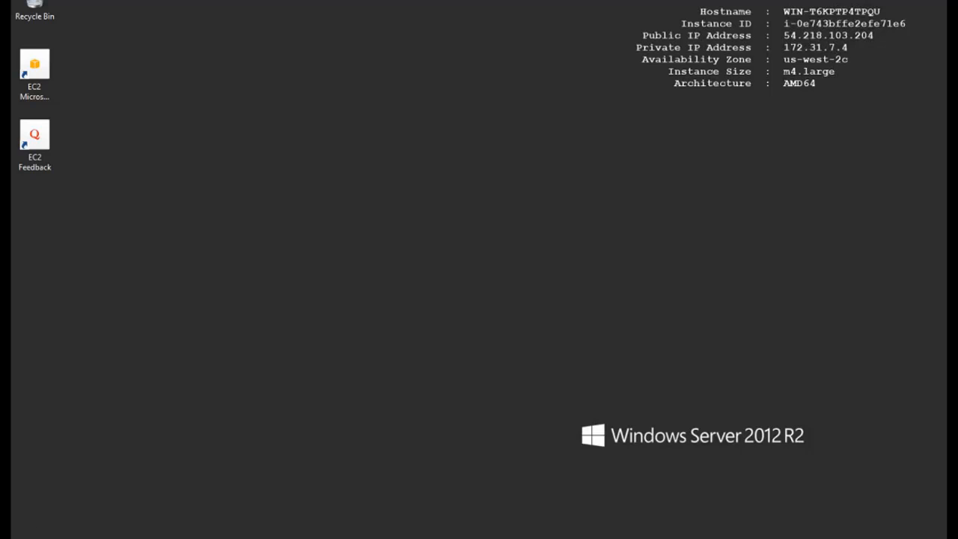
{"action": "left_click", "coordinate": [23, 533]}
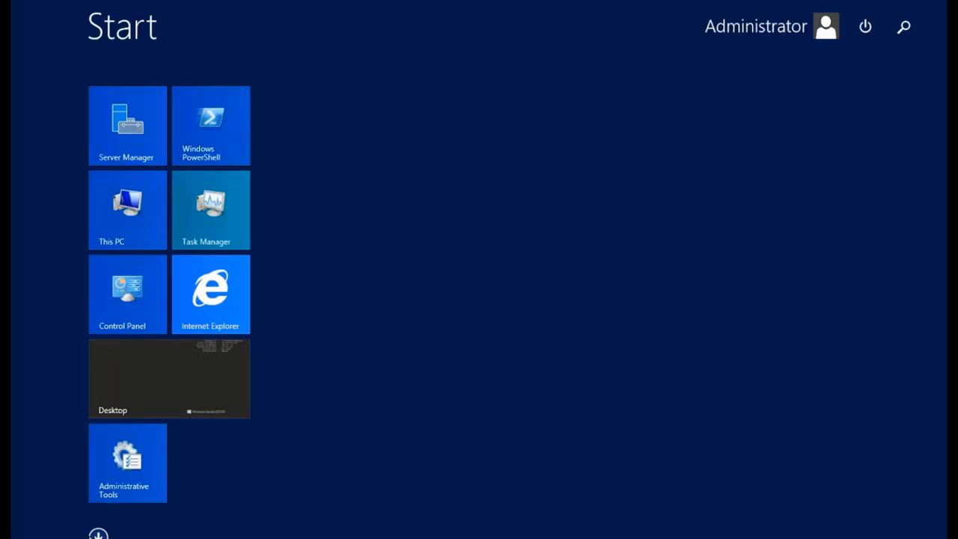
{"action": "left_click", "coordinate": [99, 534]}
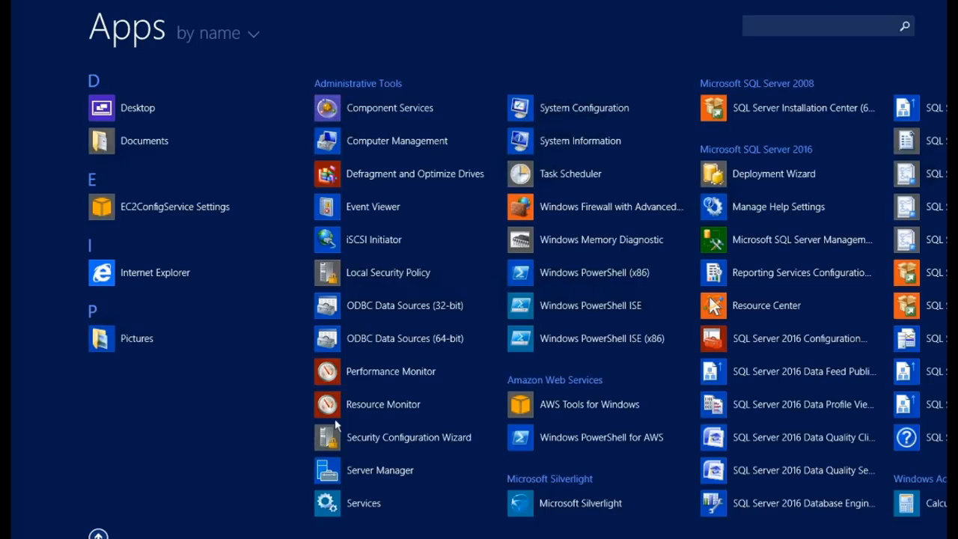
{"action": "left_click", "coordinate": [590, 309]}
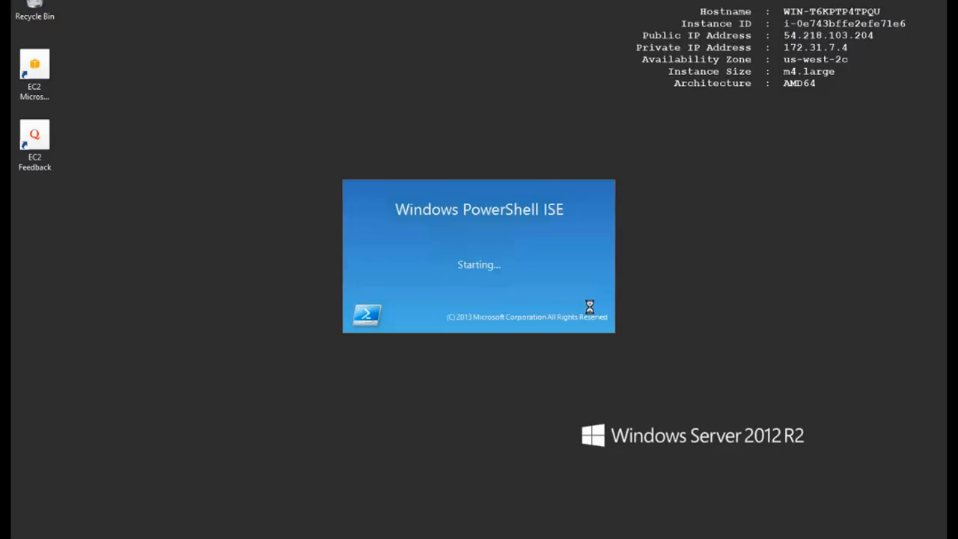
Return to the Qwiklabs guide in Chrome and copy the four-line PowerShell script from step 33 that downloads AdventureWorks
{"action": "key", "text": "ctrl+Up"}
{"action": "key", "text": "ctrl+Up"}
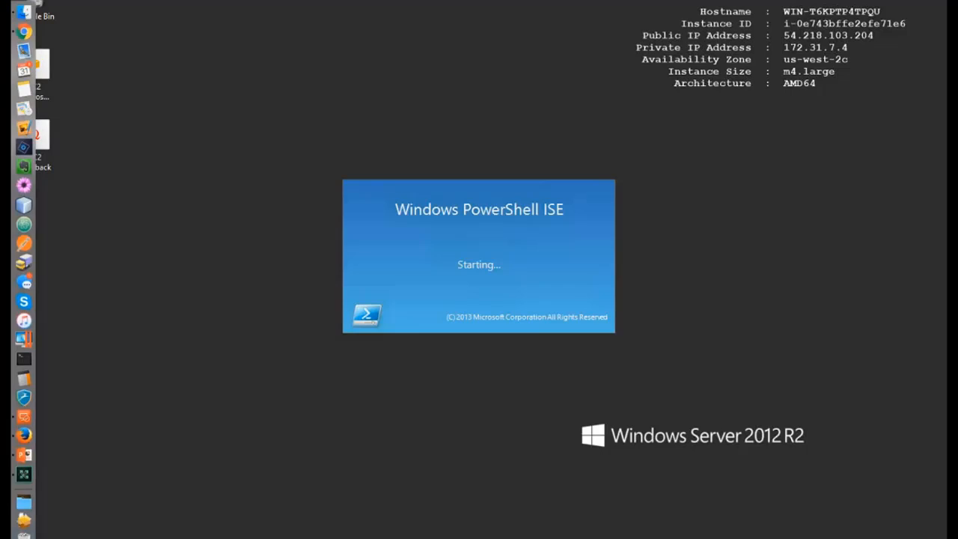
{"action": "key", "text": "ctrl+Up"}
{"action": "left_click", "coordinate": [584, 28]}
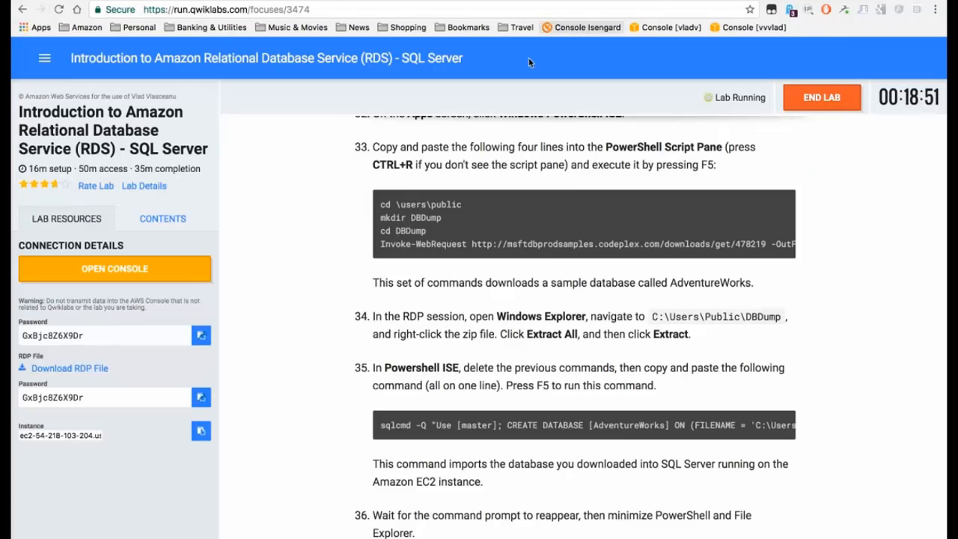
{"action": "key", "text": "ctrl+Tab"}
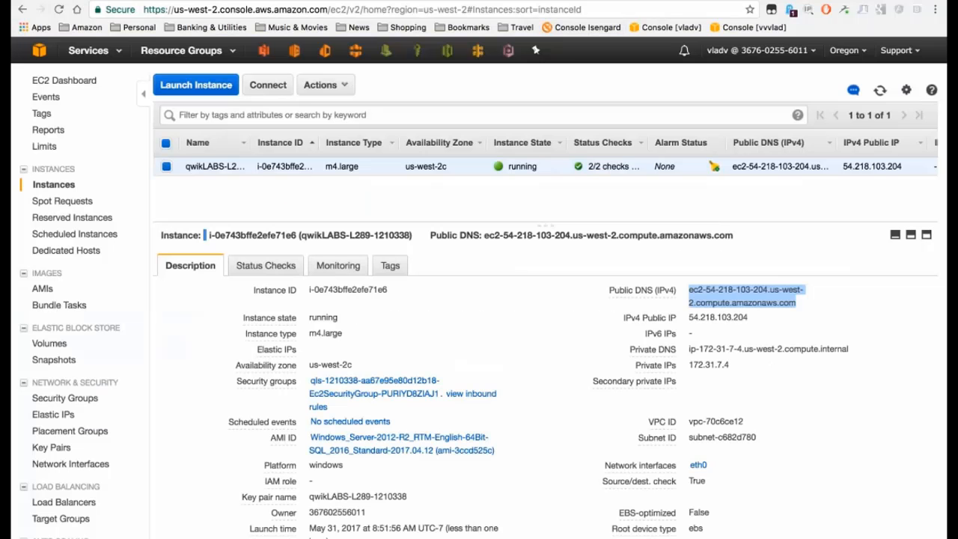
{"action": "key", "text": "ctrl+shift+Tab"}
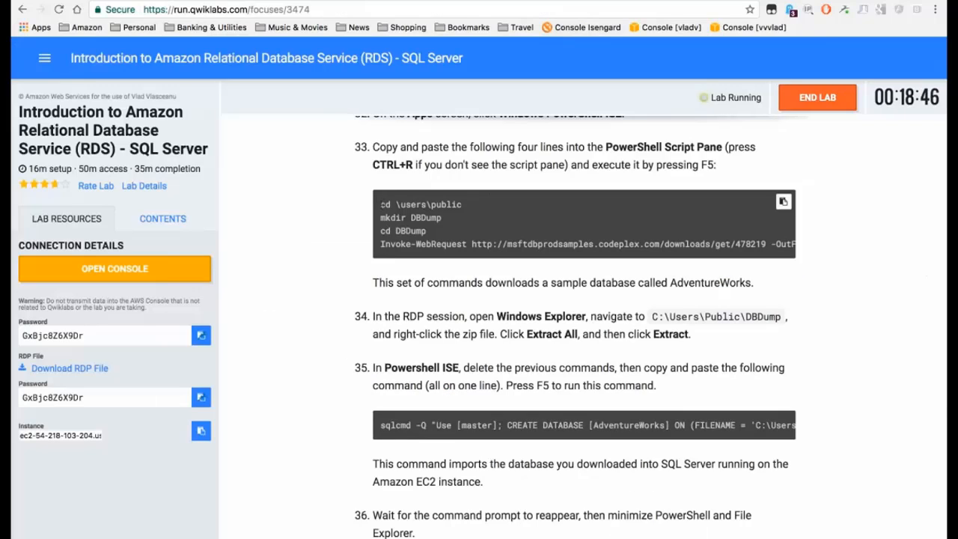
{"action": "left_click_drag", "start_coordinate": [380, 203], "coordinate": [807, 240]}
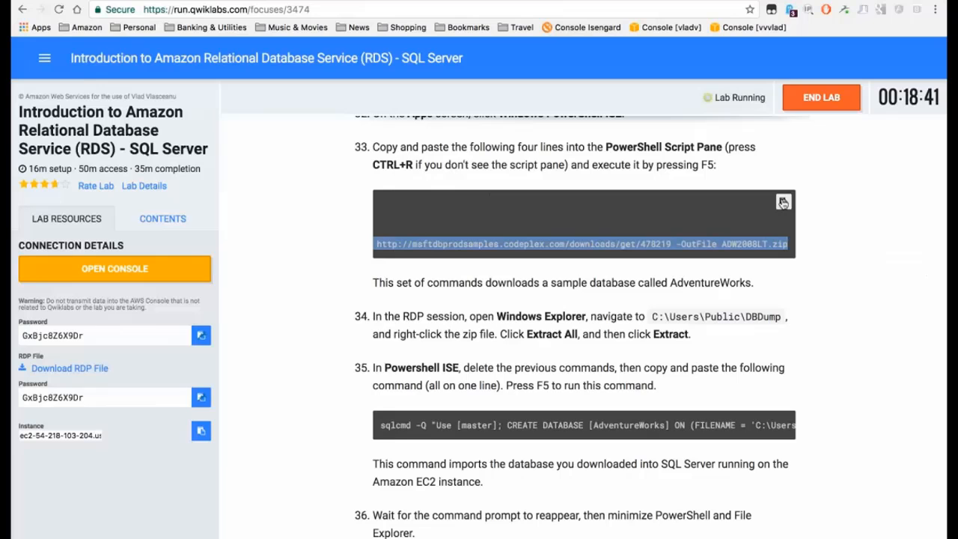
{"action": "left_click", "coordinate": [783, 203]}
Switch to the Remote Desktop session, paste the four-line AdventureWorks download script into PowerShell ISE's script pane and run it
{"action": "key", "text": "ctrl+Up"}
{"action": "left_click", "coordinate": [479, 18]}
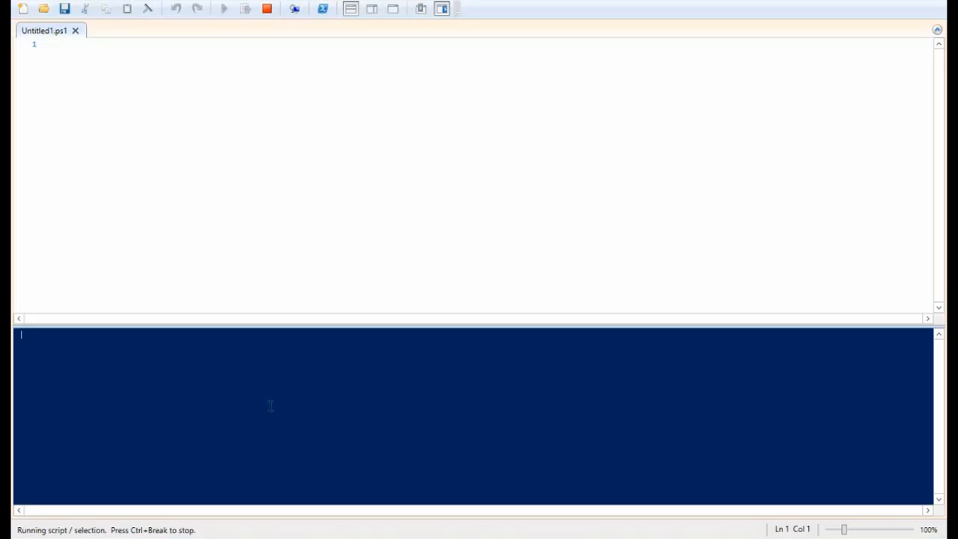
{"action": "left_click", "coordinate": [89, 46]}
{"action": "key", "text": "super"}
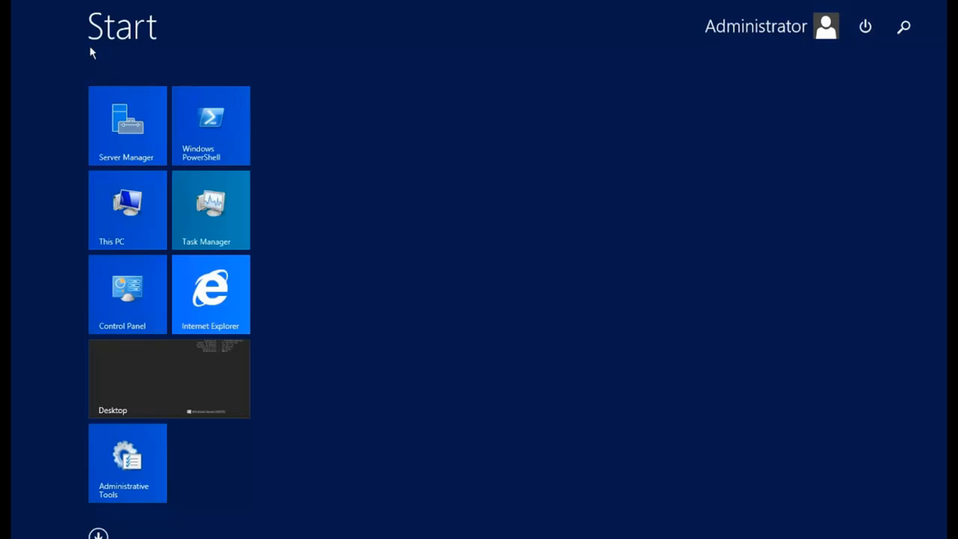
{"action": "key", "text": "super"}
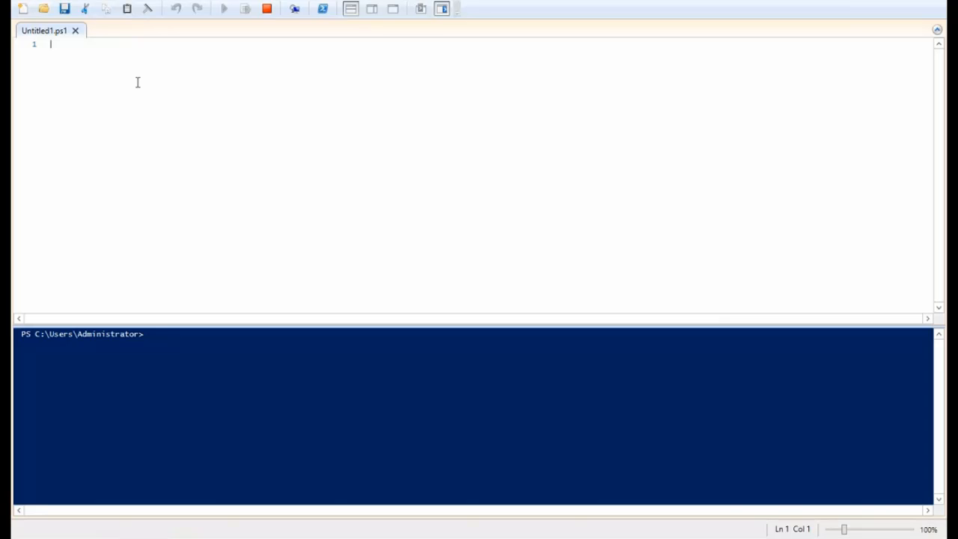
{"action": "key", "text": "ctrl+v"}
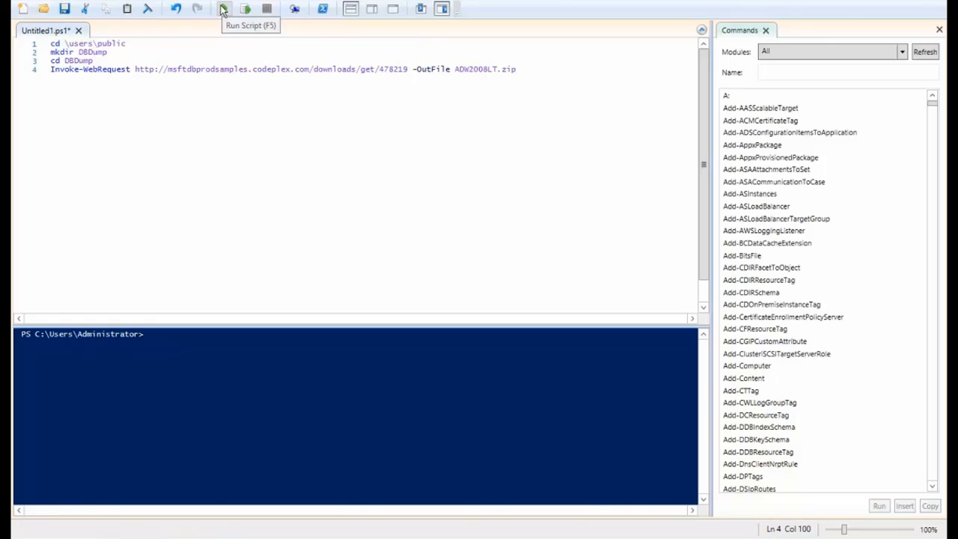
{"action": "left_click", "coordinate": [223, 10]}
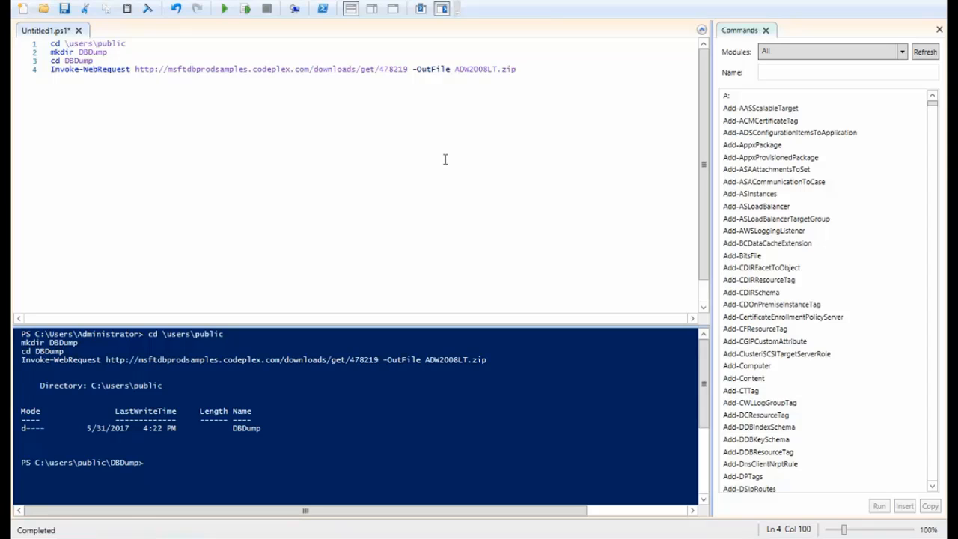
Open the folder C:\Users\Public\DBDump in File Explorer
{"action": "key", "text": "super+e"}
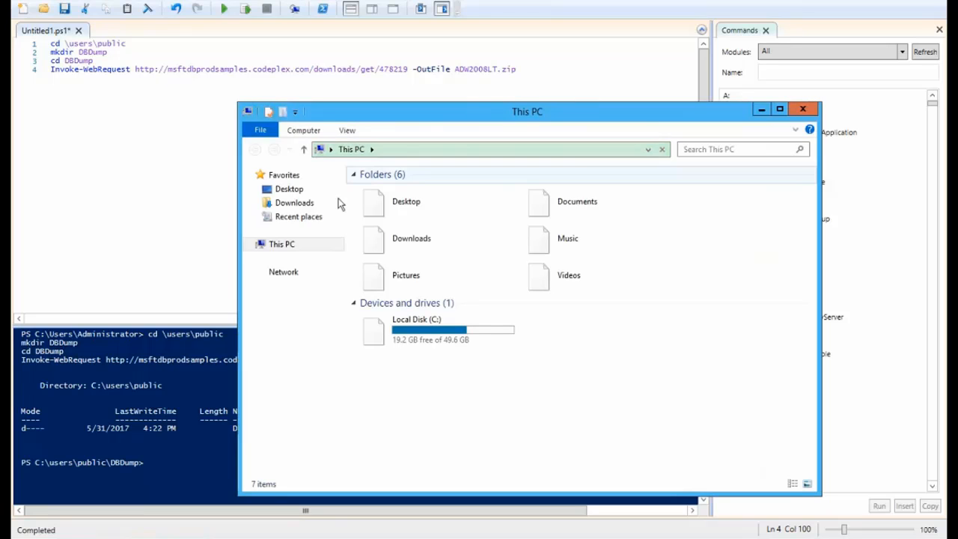
{"action": "double_click", "coordinate": [400, 323]}
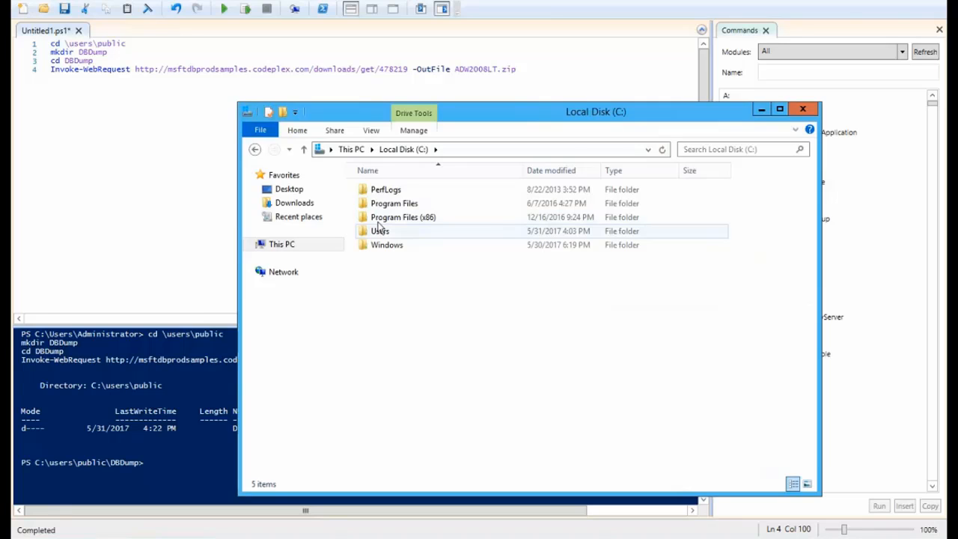
{"action": "double_click", "coordinate": [380, 230]}
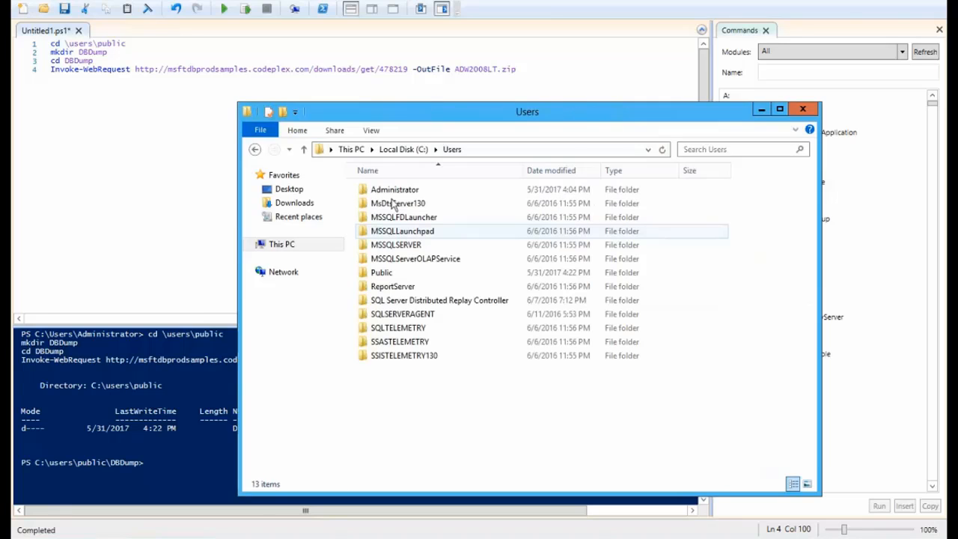
{"action": "double_click", "coordinate": [379, 274]}
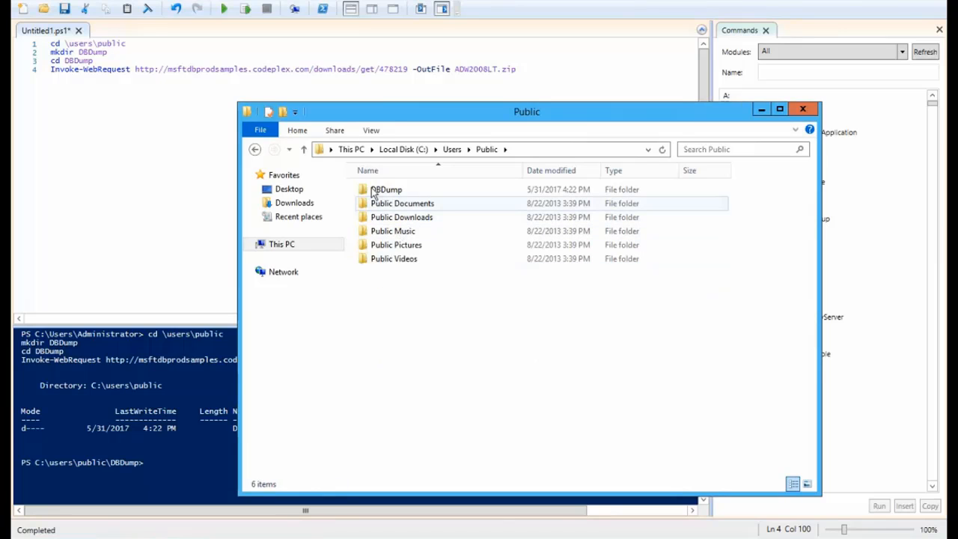
{"action": "double_click", "coordinate": [374, 192]}
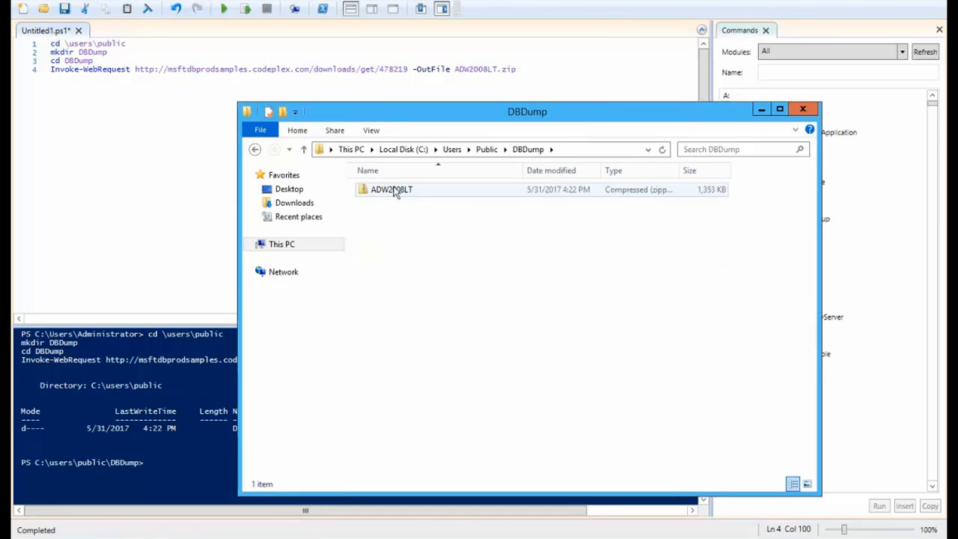
Extract the ADW2008LT zip file to C:\Users\Public\DBDump\ADW2008LT and close both File Explorer windows
{"action": "left_click", "coordinate": [396, 192]}
{"action": "right_click", "coordinate": [396, 193]}
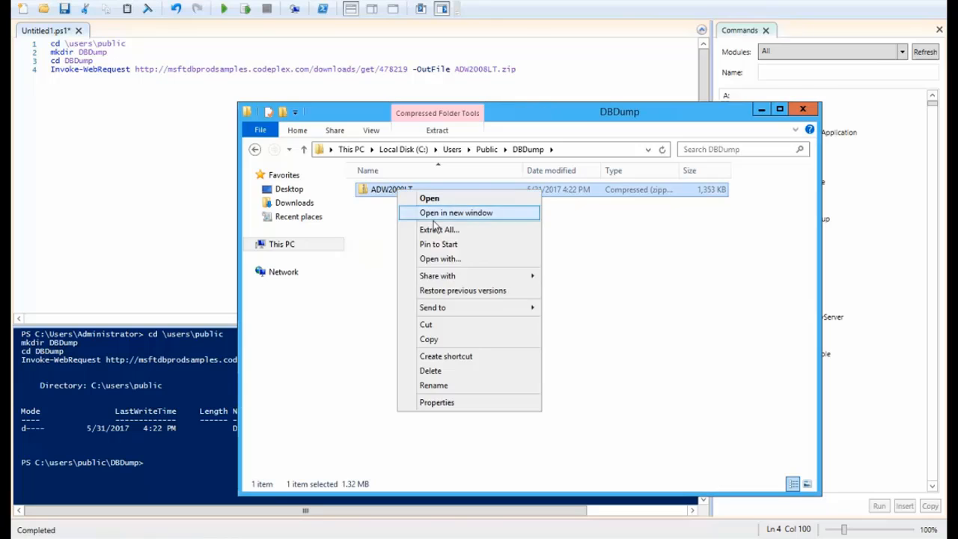
{"action": "left_click", "coordinate": [439, 231]}
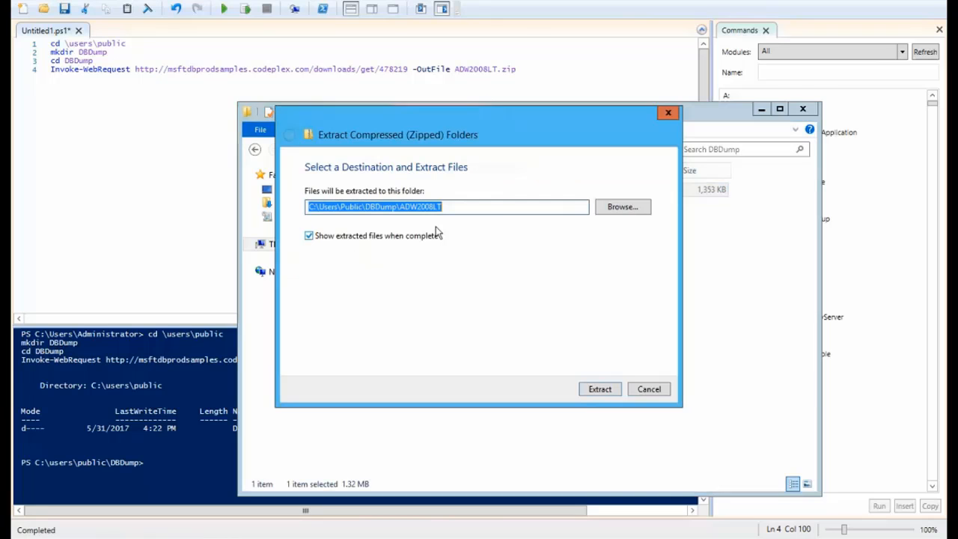
{"action": "left_click", "coordinate": [599, 389]}
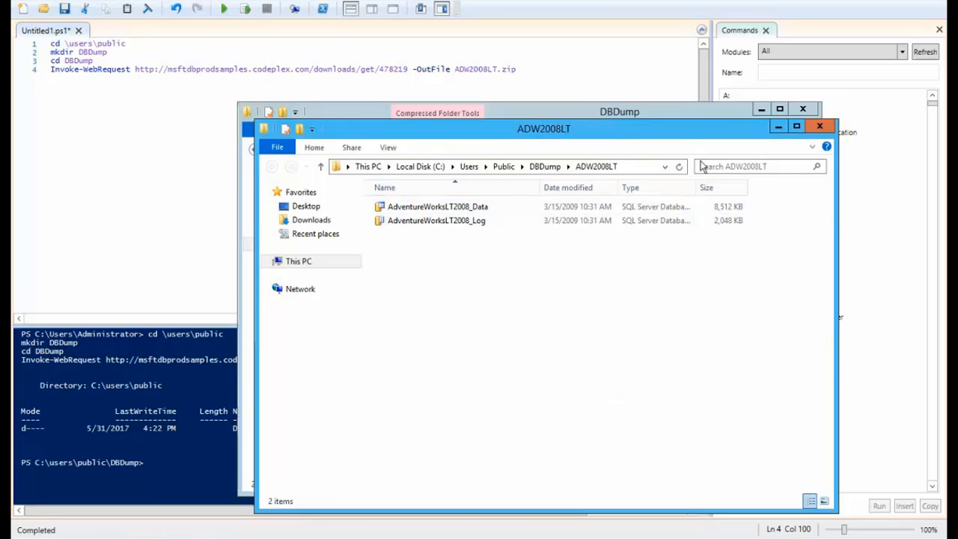
{"action": "left_click", "coordinate": [821, 129]}
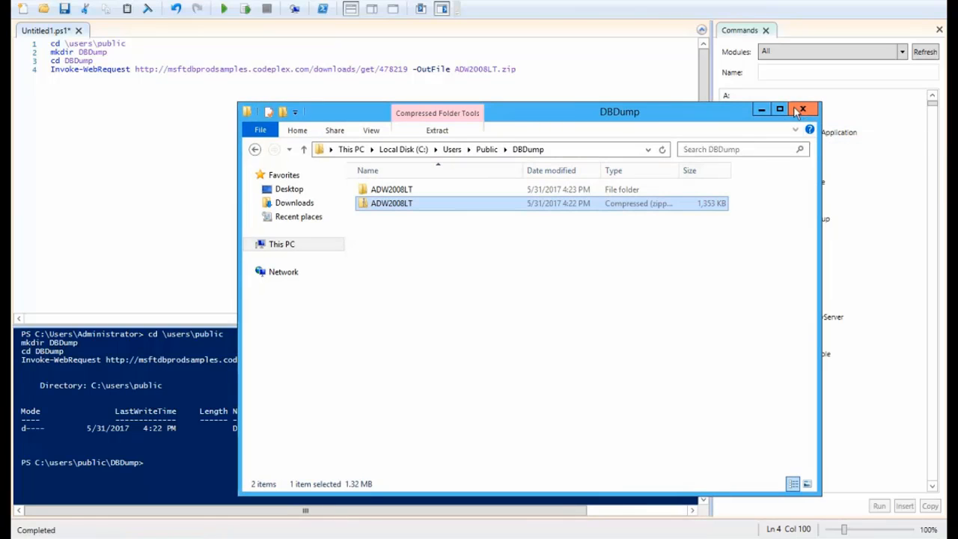
{"action": "left_click", "coordinate": [796, 111]}
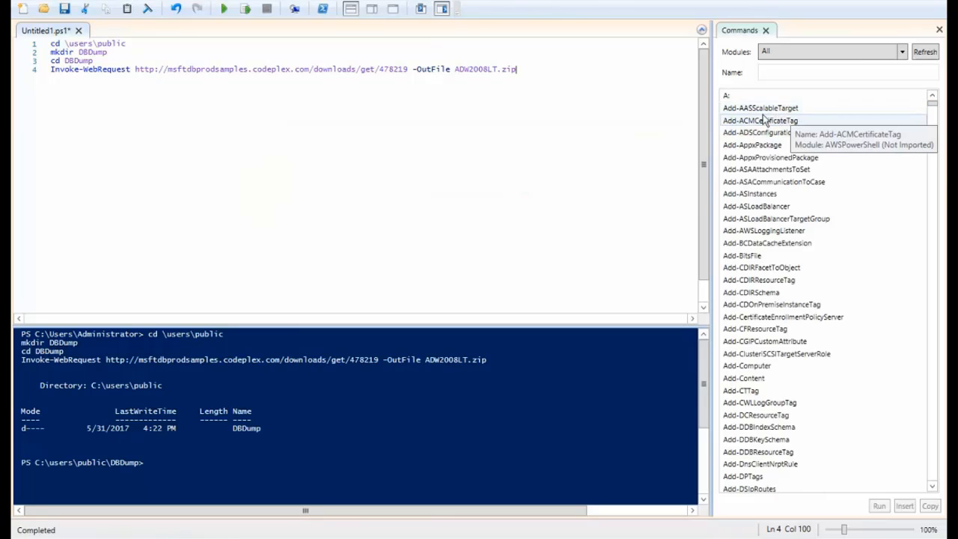
Return to the Qwiklabs guide in Chrome and copy the sqlcmd command from step 35 that creates the AdventureWorks database
{"action": "key", "text": "ctrl+Up"}
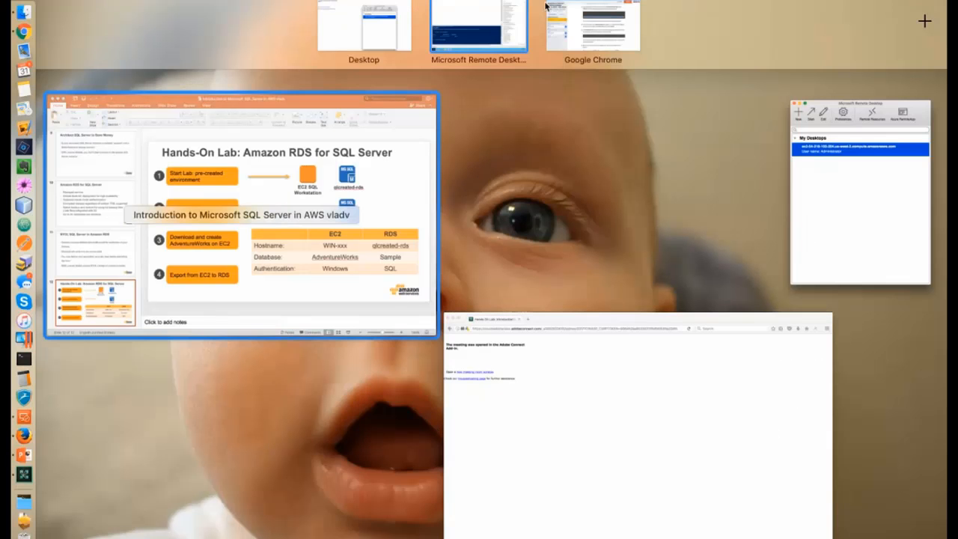
{"action": "left_click", "coordinate": [333, 270]}
{"action": "key", "text": "ctrl+Up"}
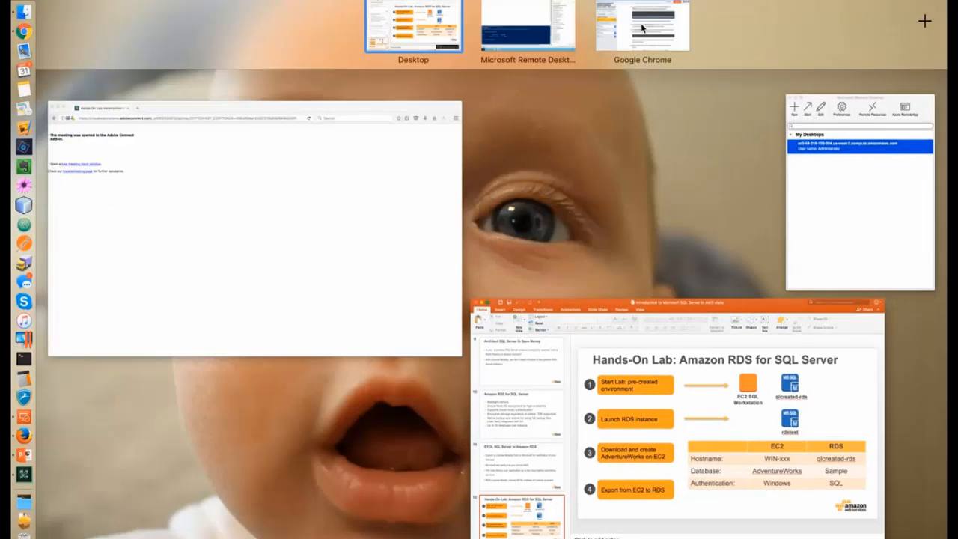
{"action": "left_click", "coordinate": [641, 28]}
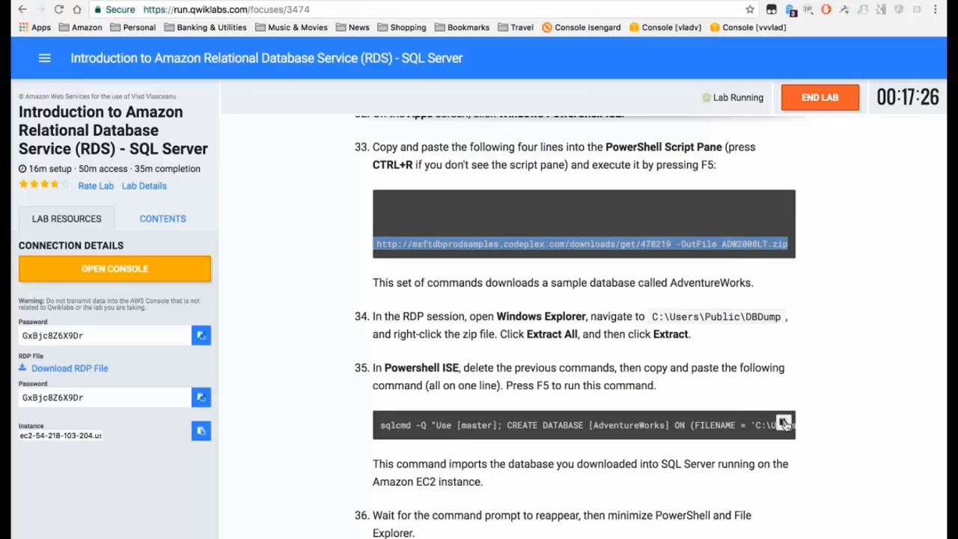
{"action": "left_click", "coordinate": [783, 424]}
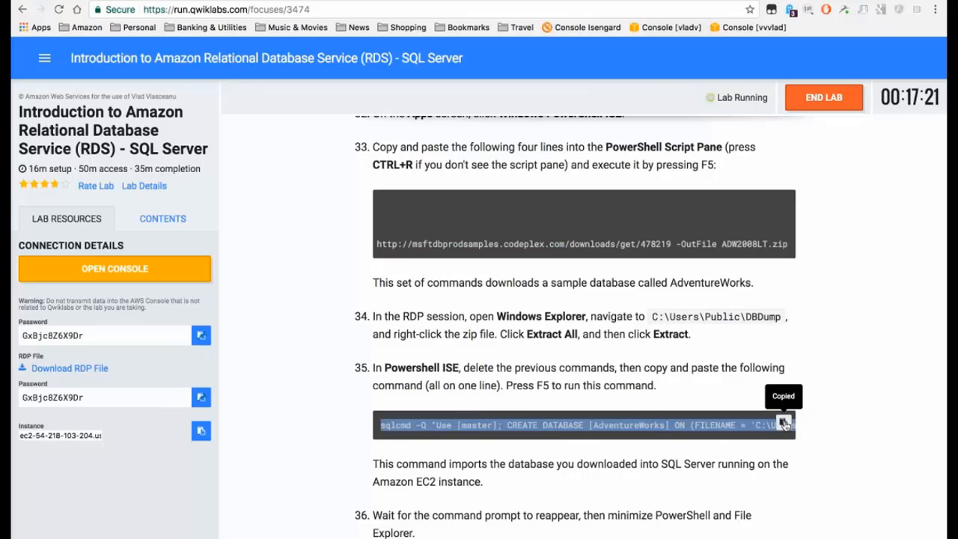
Back in the Remote Desktop session, replace the PowerShell ISE script with the copied sqlcmd CREATE DATABASE [AdventureWorks] command and run it
{"action": "key", "text": "ctrl+Up"}
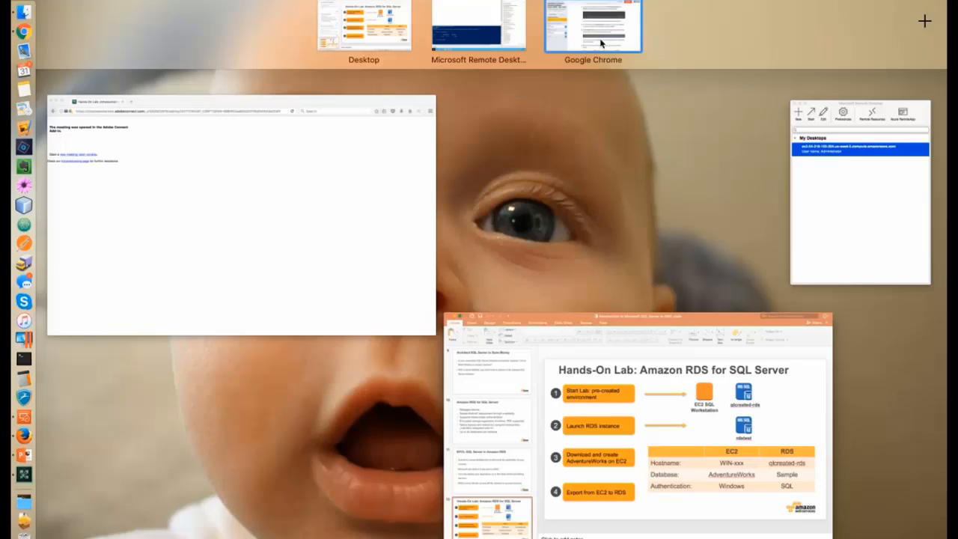
{"action": "left_click", "coordinate": [476, 36]}
{"action": "left_click", "coordinate": [241, 101]}
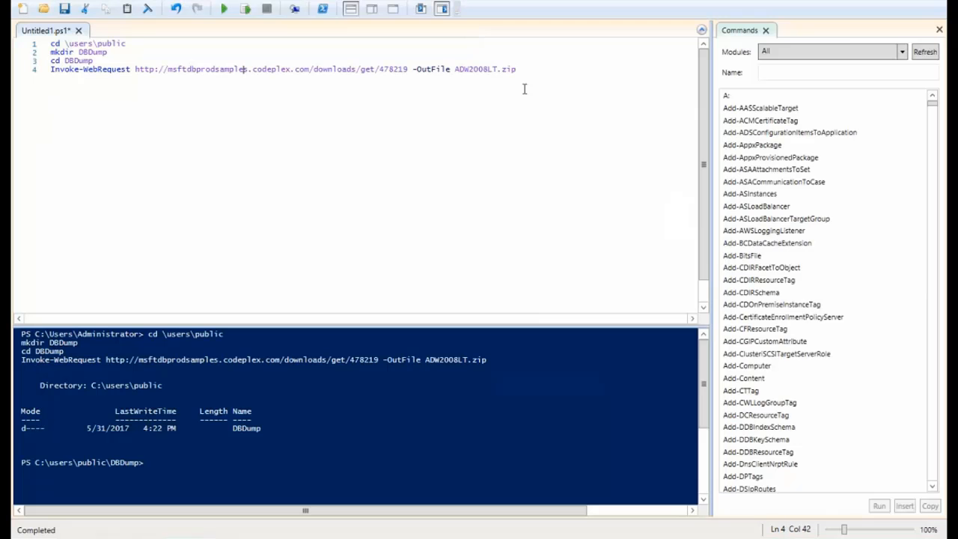
{"action": "left_click_drag", "start_coordinate": [550, 70], "coordinate": [11, 25]}
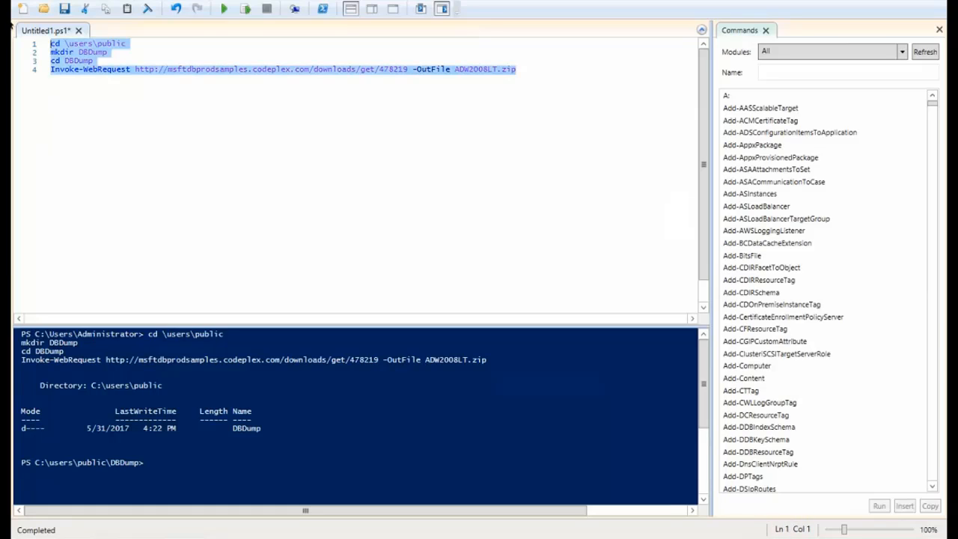
{"action": "key", "text": "Delete"}
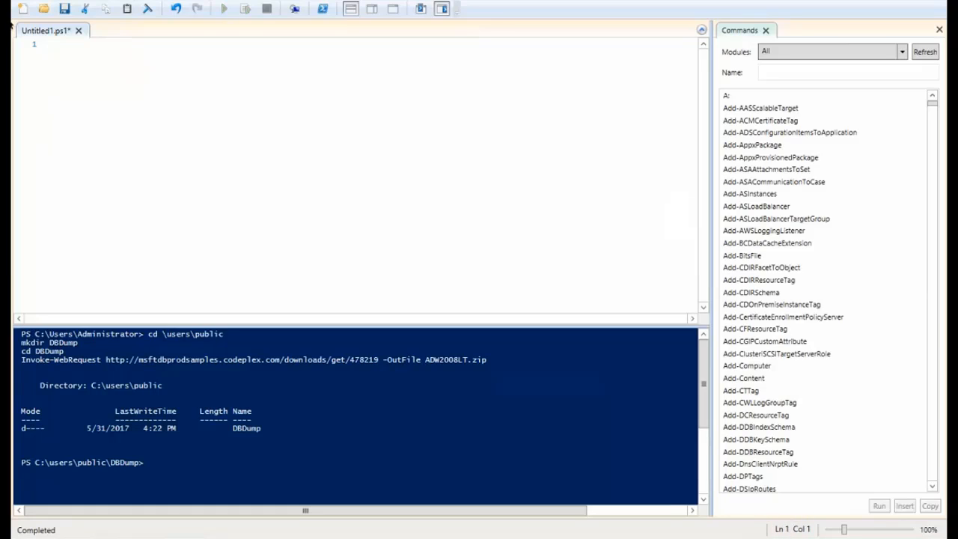
{"action": "key", "text": "ctrl+v"}
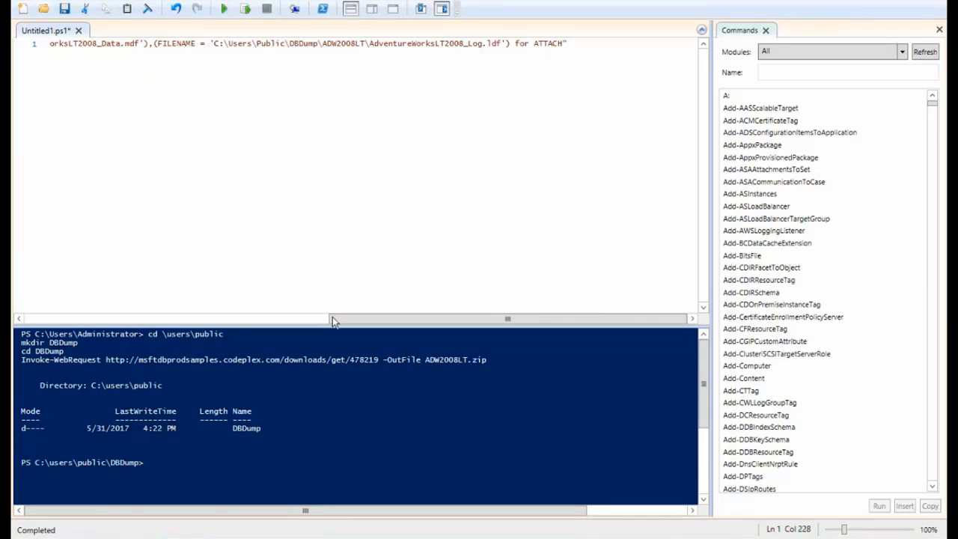
{"action": "left_click_drag", "start_coordinate": [252, 332], "coordinate": [61, 322]}
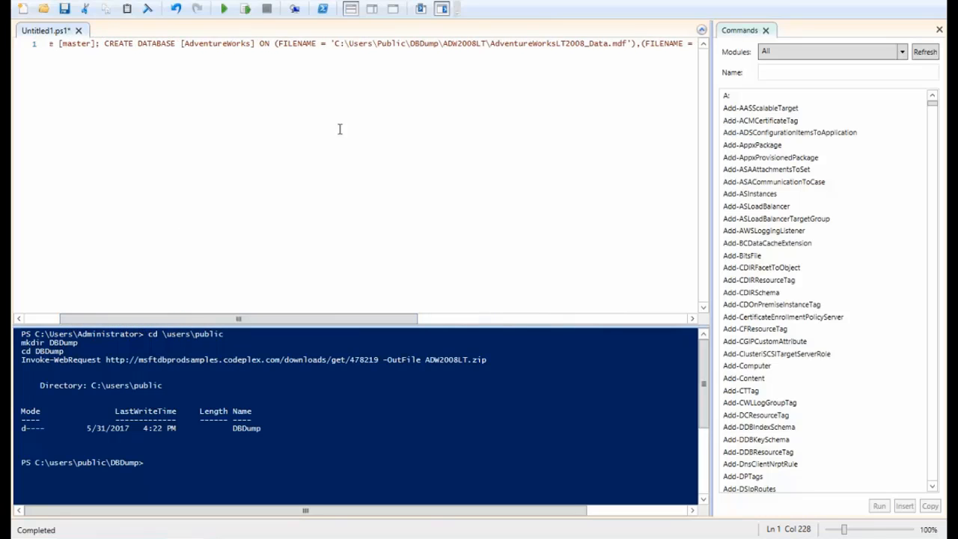
{"action": "left_click", "coordinate": [221, 9]}
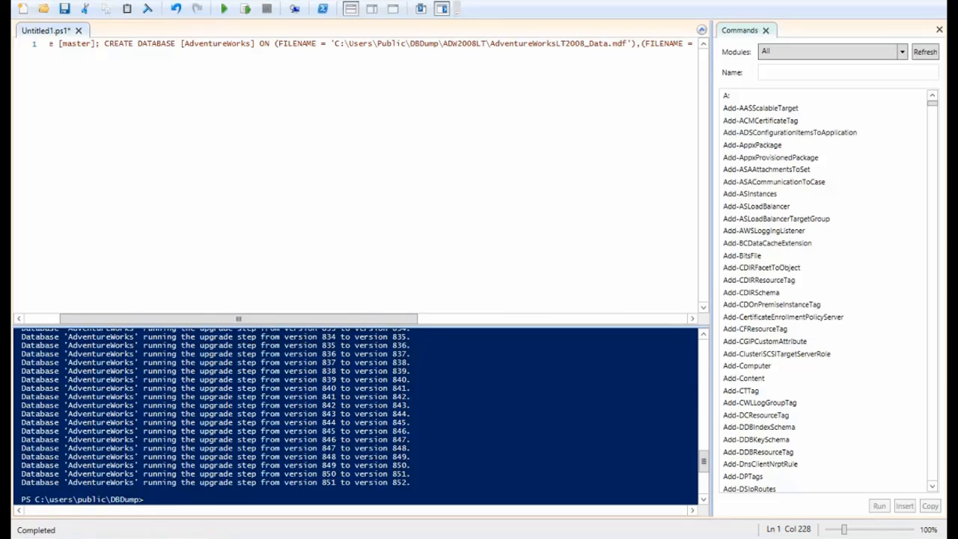
Launch Microsoft SQL Server 2016 Management Studio from the Windows Server Apps screen
{"action": "key", "text": "super"}
{"action": "left_click", "coordinate": [98, 534]}
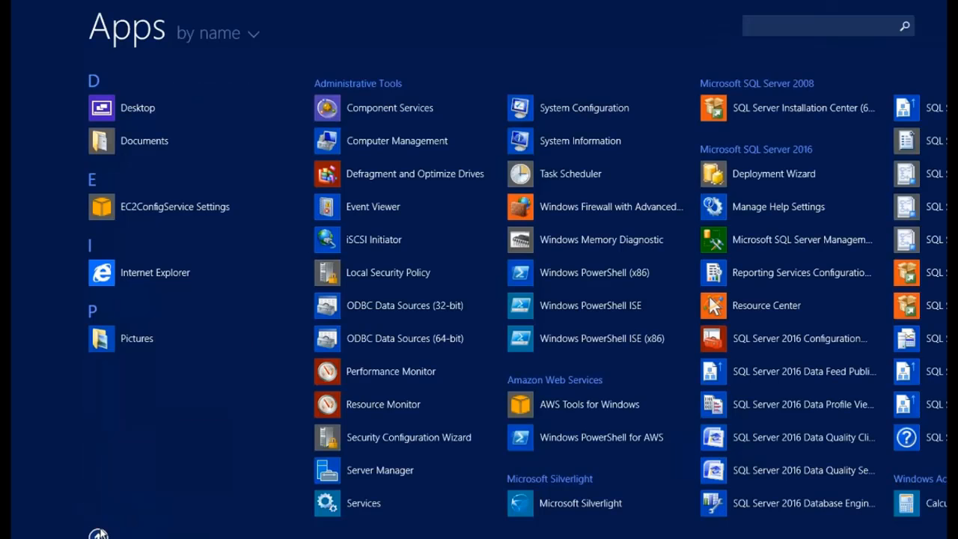
{"action": "left_click", "coordinate": [786, 238]}
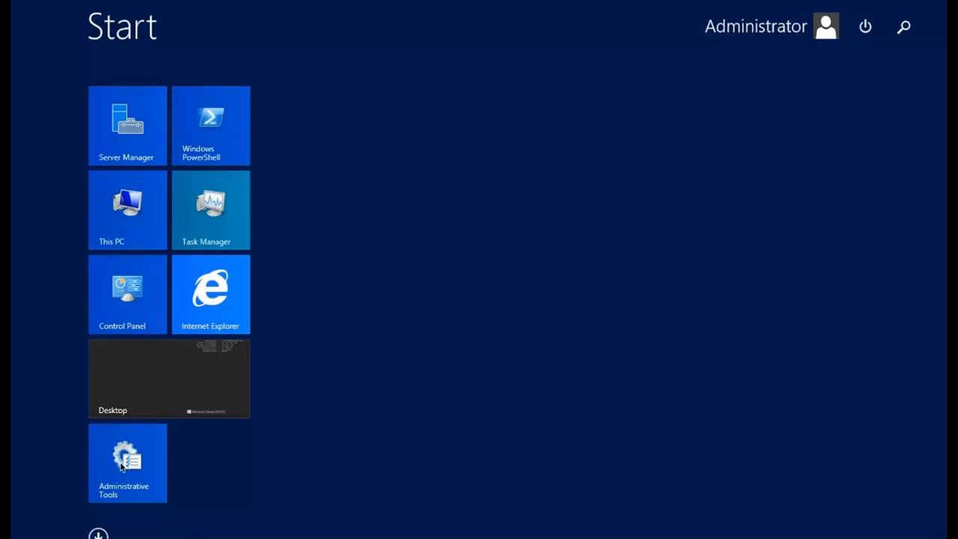
{"action": "left_click", "coordinate": [98, 534]}
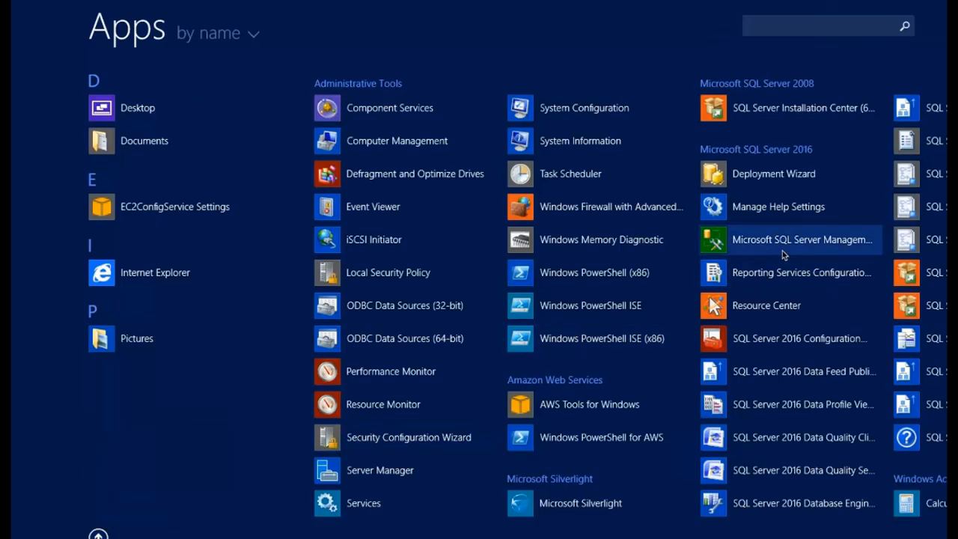
{"action": "left_click", "coordinate": [768, 250]}
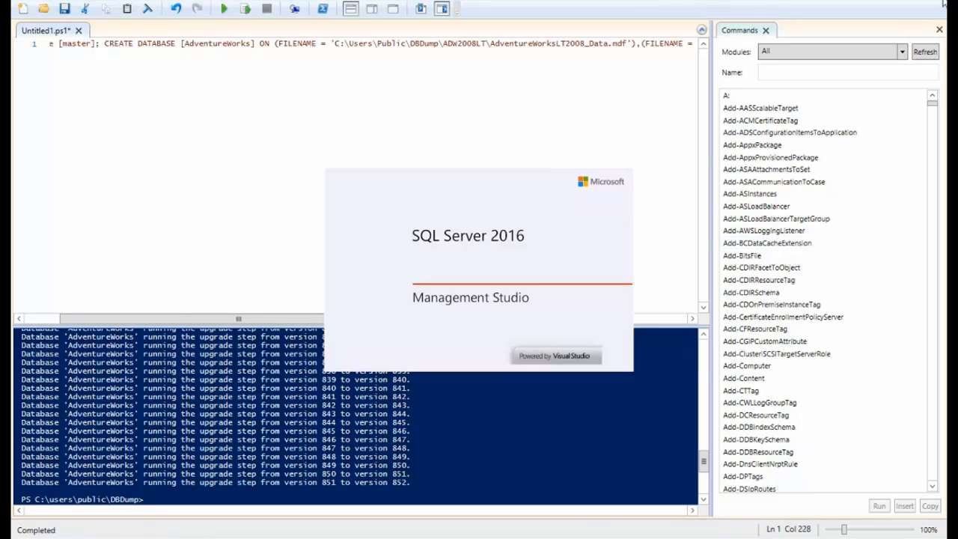
Close Windows PowerShell ISE without saving Untitled1.ps1
{"action": "mouse_move", "coordinate": [957, 1]}
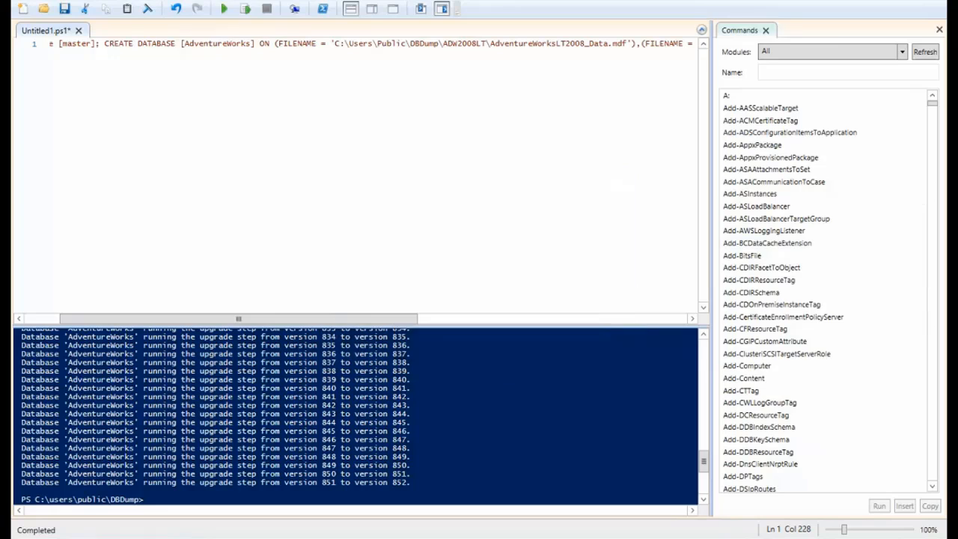
{"action": "left_click", "coordinate": [956, 1]}
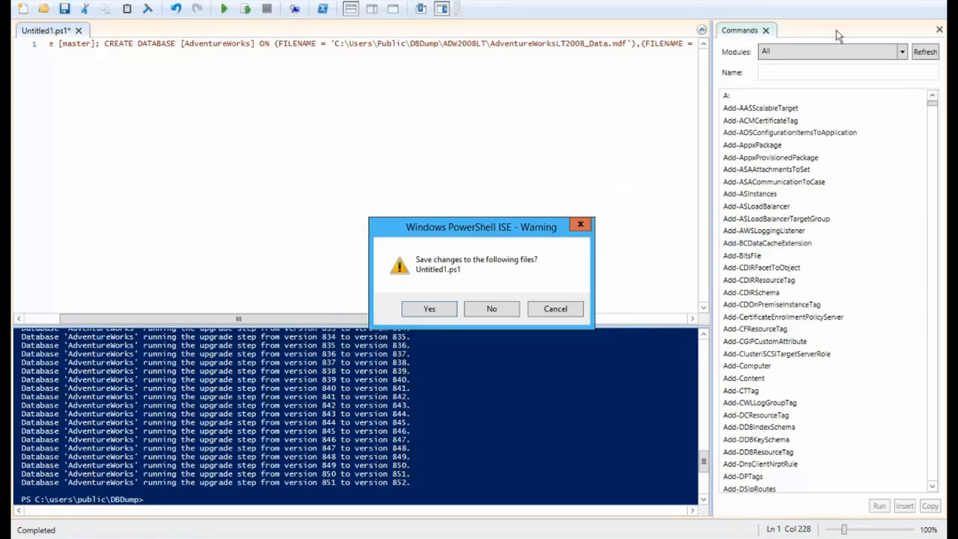
{"action": "left_click", "coordinate": [488, 311]}
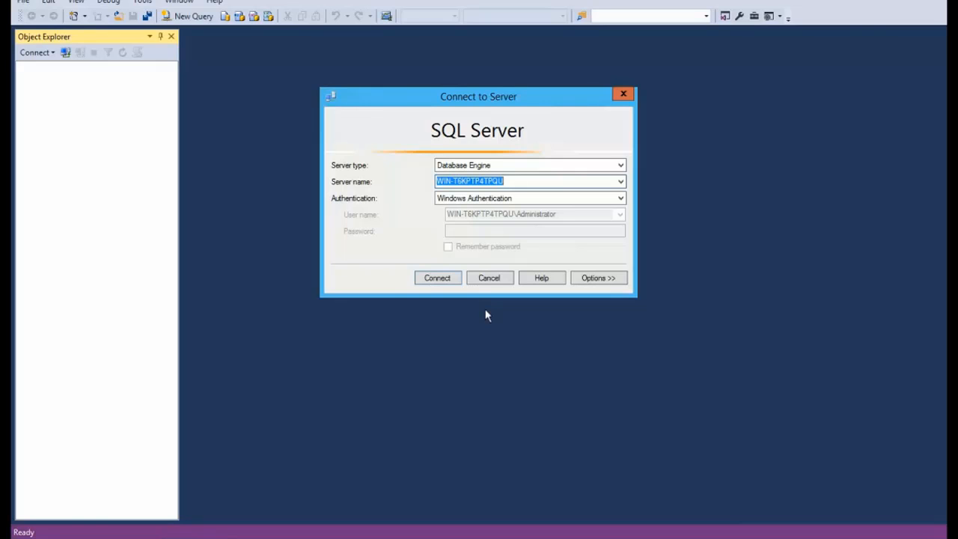
{"action": "left_click", "coordinate": [435, 278]}
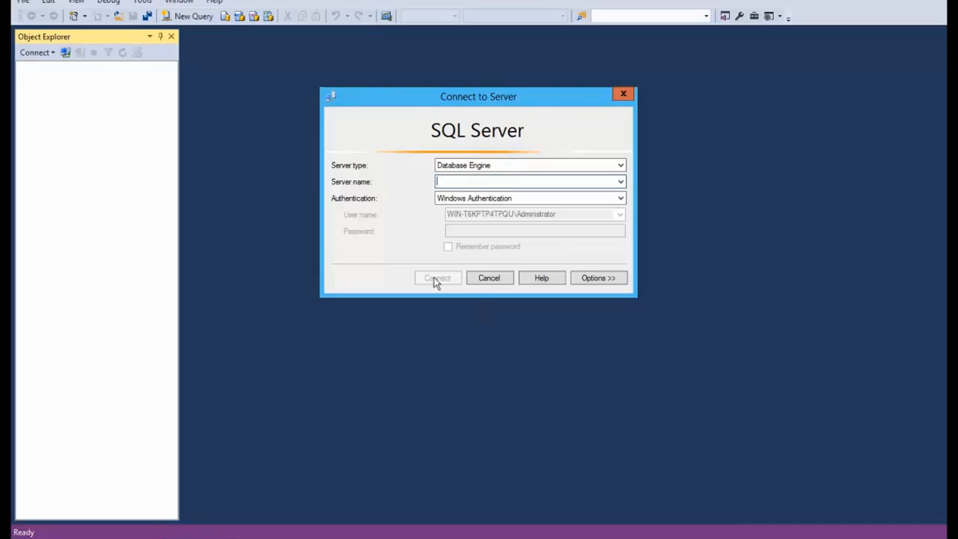
{"action": "left_click", "coordinate": [621, 181]}
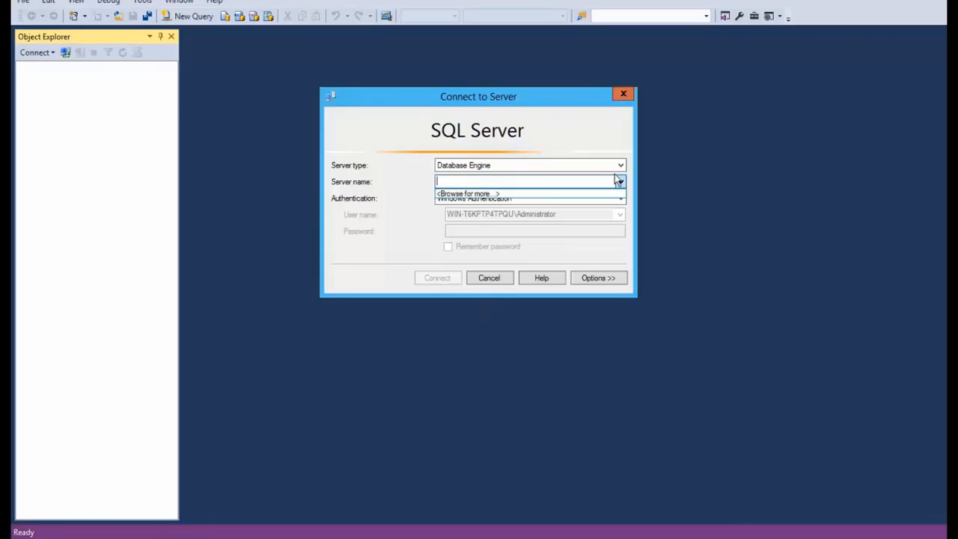
{"action": "left_click", "coordinate": [170, 102]}
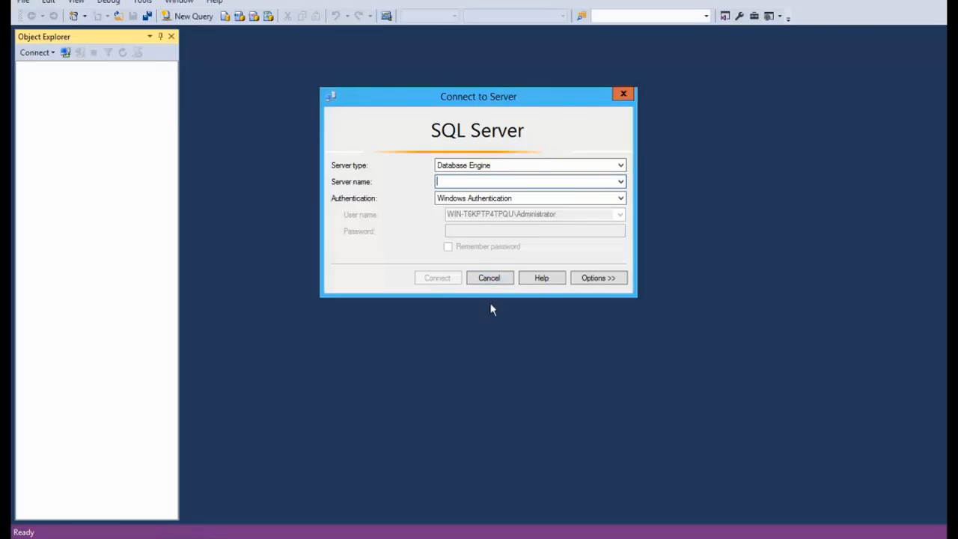
{"action": "left_click", "coordinate": [483, 277]}
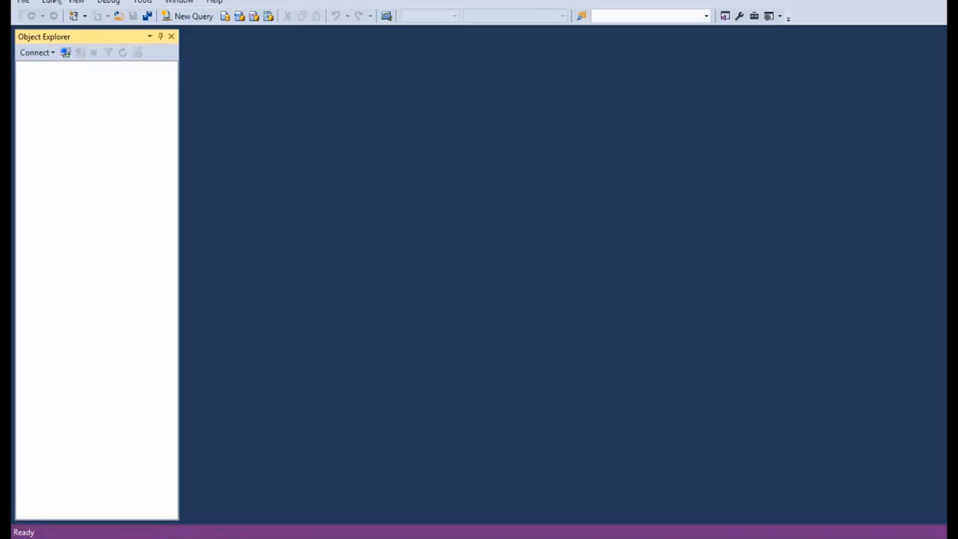
{"action": "left_click", "coordinate": [33, 52]}
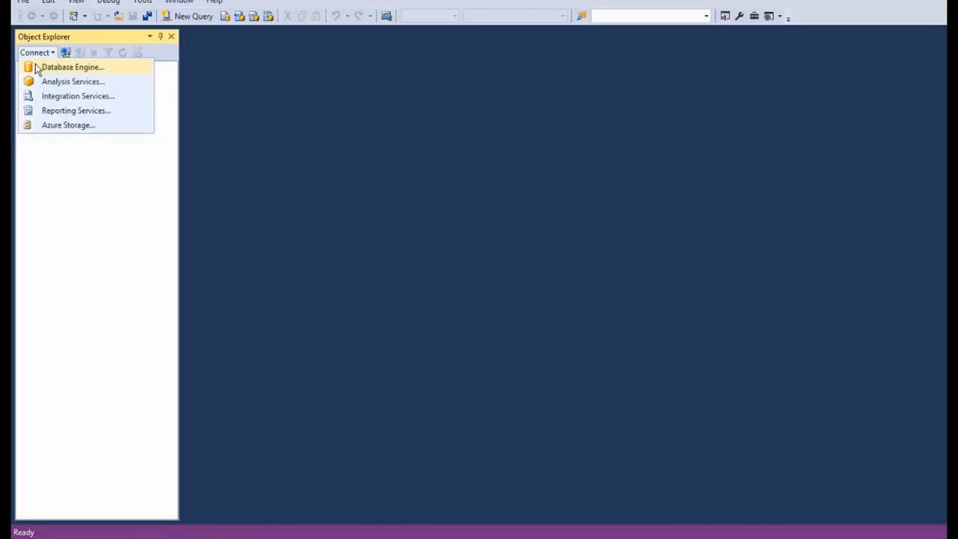
{"action": "left_click", "coordinate": [38, 67]}
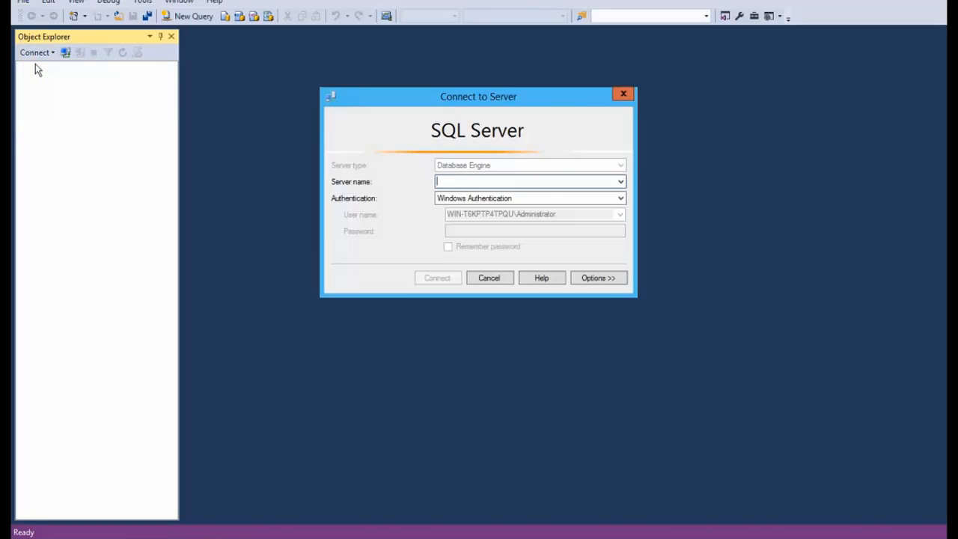
{"action": "left_click", "coordinate": [620, 182]}
{"action": "left_click", "coordinate": [319, 465]}
Switch to the other open Management Studio window and connect to the local WIN-T6KPTP4TPQU database engine with Windows Authentication
{"action": "left_click", "coordinate": [184, 538]}
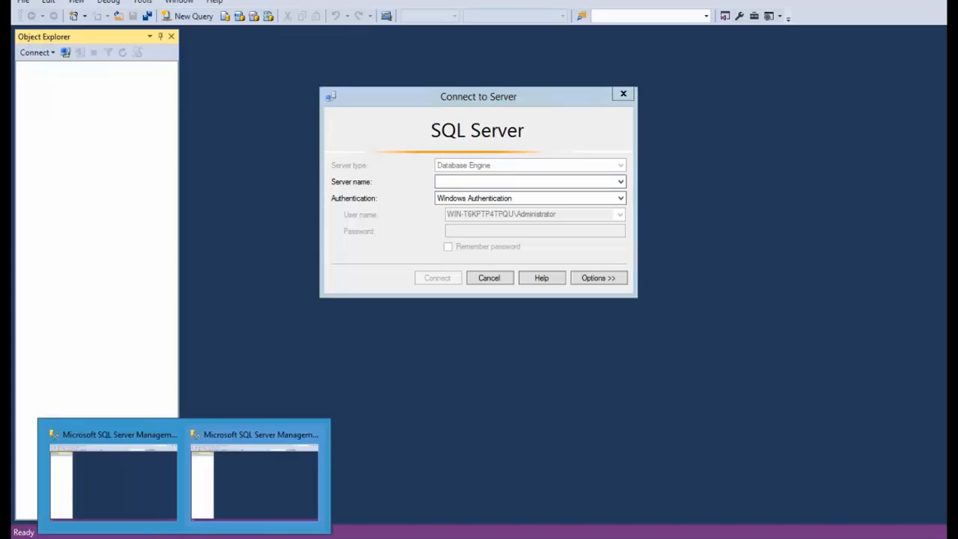
{"action": "left_click", "coordinate": [257, 505]}
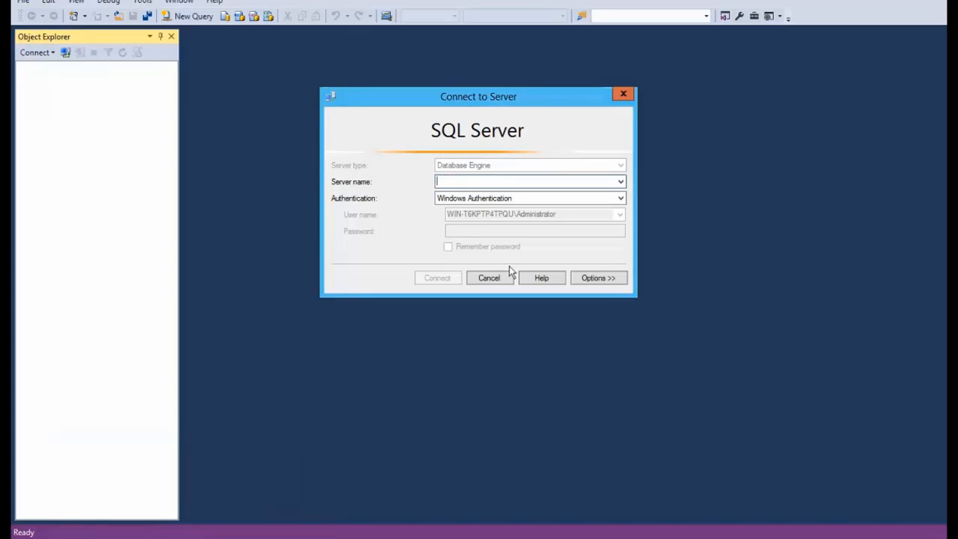
{"action": "left_click", "coordinate": [620, 92]}
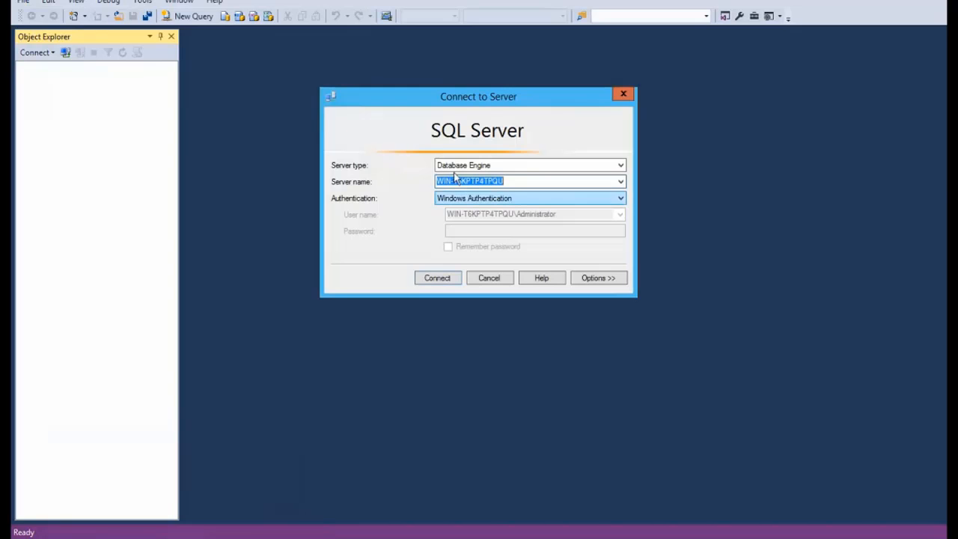
{"action": "left_click", "coordinate": [434, 279]}
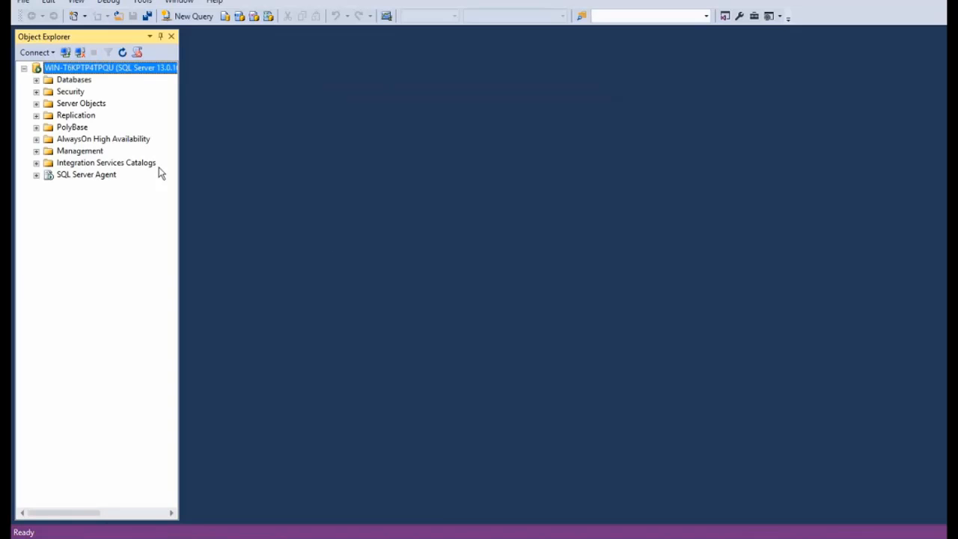
Expand the AdventureWorks database and its Tables folder to examine the imported tables
{"action": "left_click", "coordinate": [35, 80]}
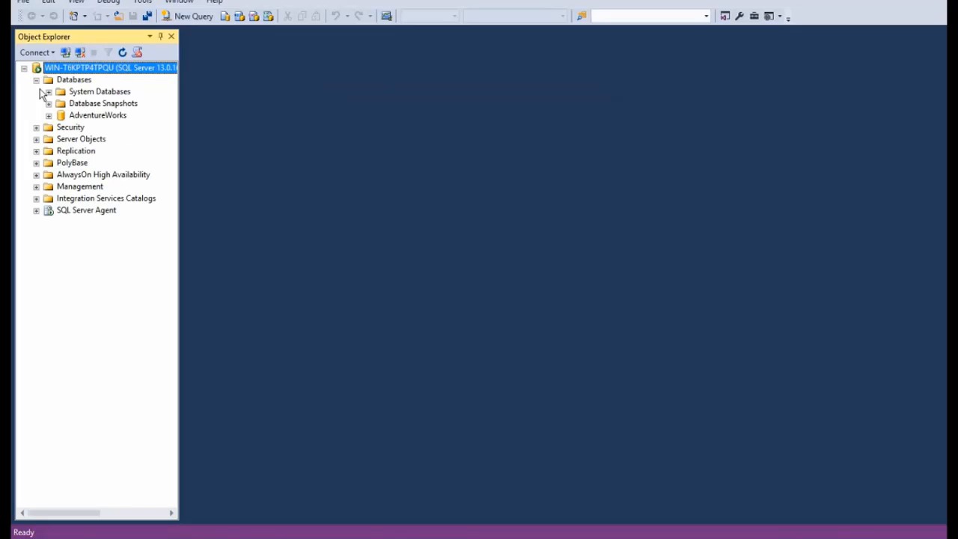
{"action": "left_click", "coordinate": [49, 115]}
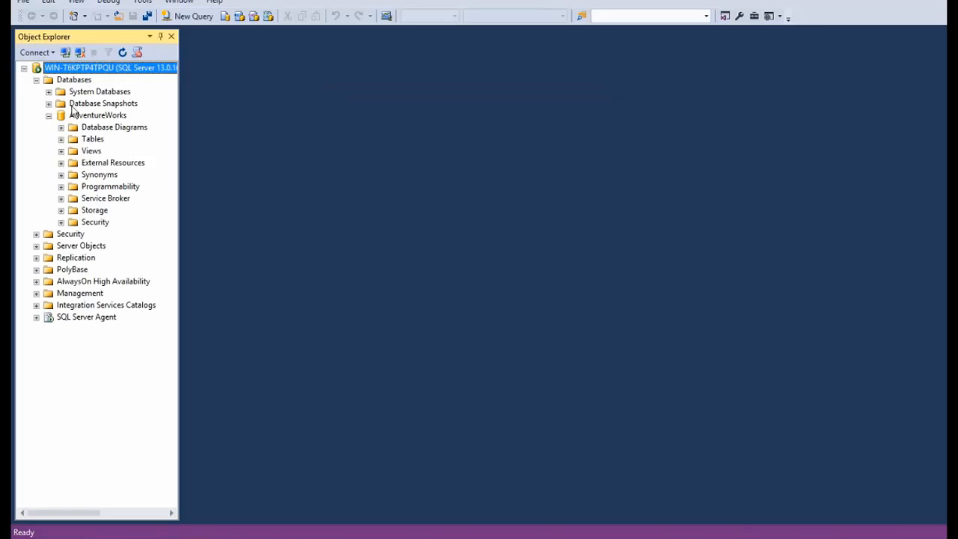
{"action": "left_click", "coordinate": [61, 139]}
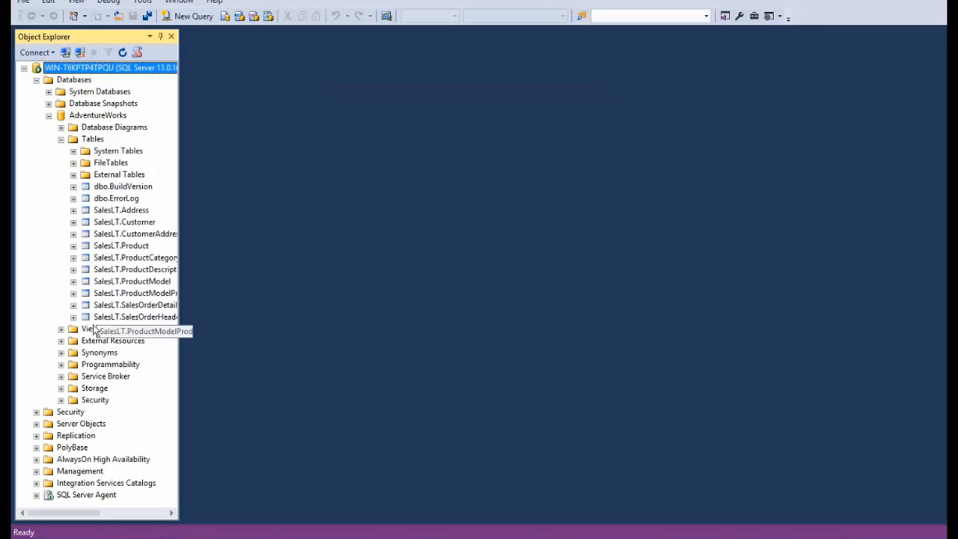
Return to the Qwiklabs guide in Chrome and read the section on accessing the RDS instance via Microsoft SQL Server Management Studio
{"action": "key", "text": "ctrl+Up"}
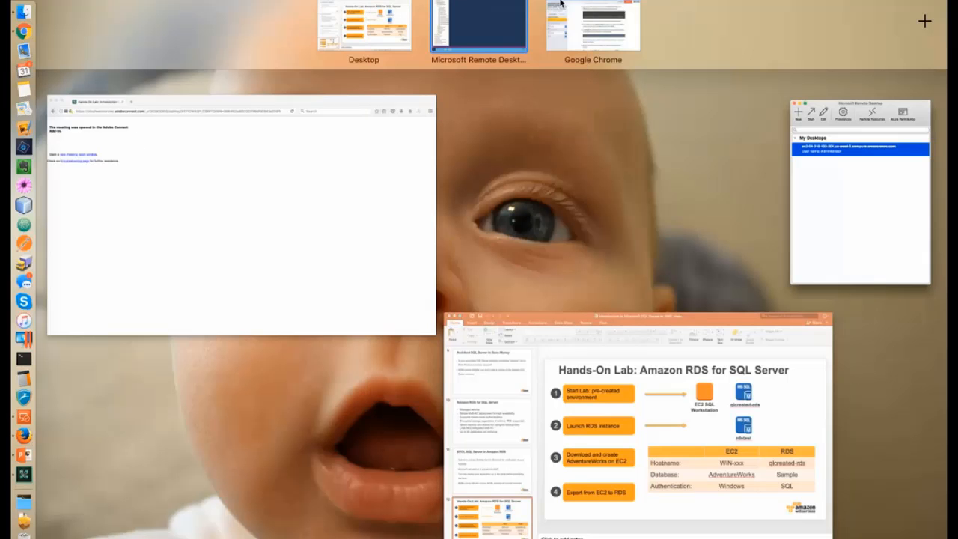
{"action": "left_click", "coordinate": [583, 16]}
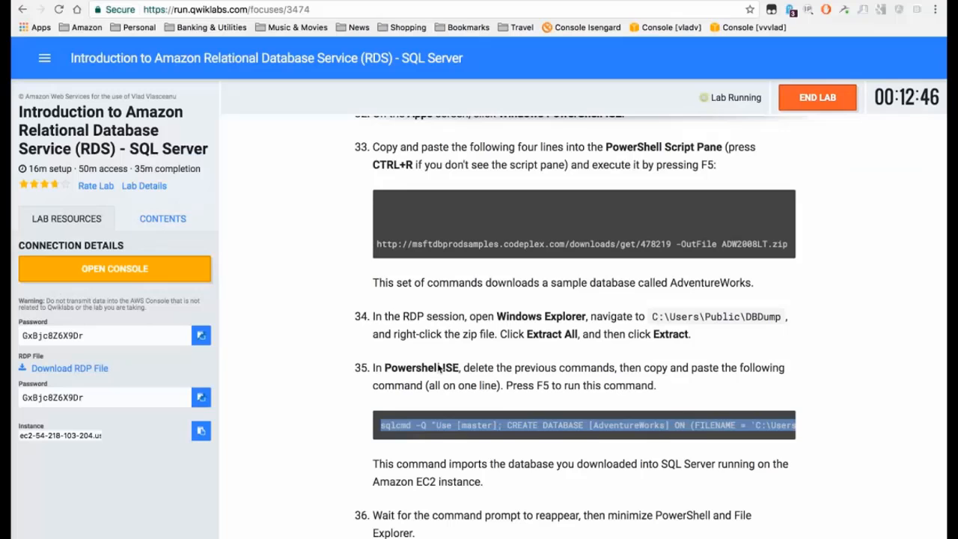
{"action": "scroll", "coordinate": [438, 366], "scroll_direction": "down", "scroll_amount": 5}
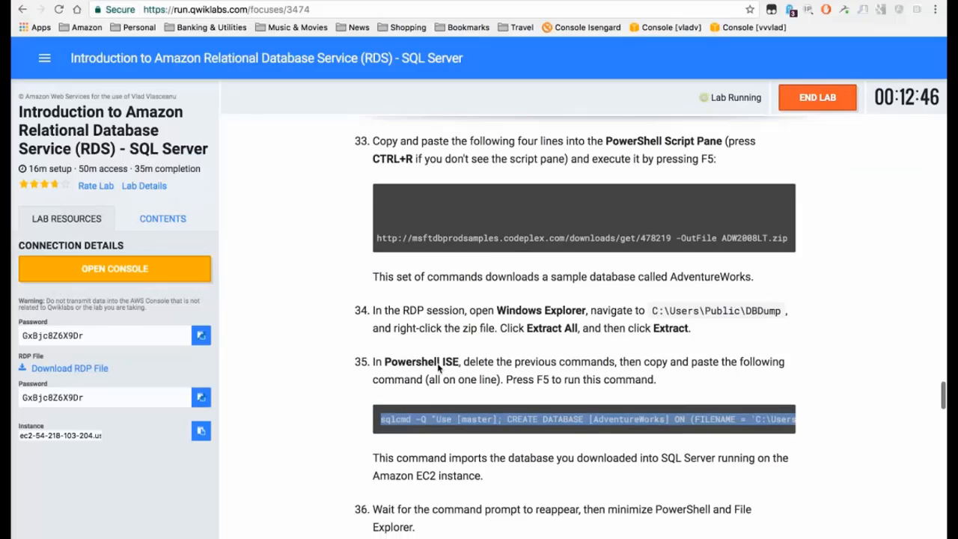
{"action": "scroll", "coordinate": [439, 366], "scroll_direction": "down", "scroll_amount": 3}
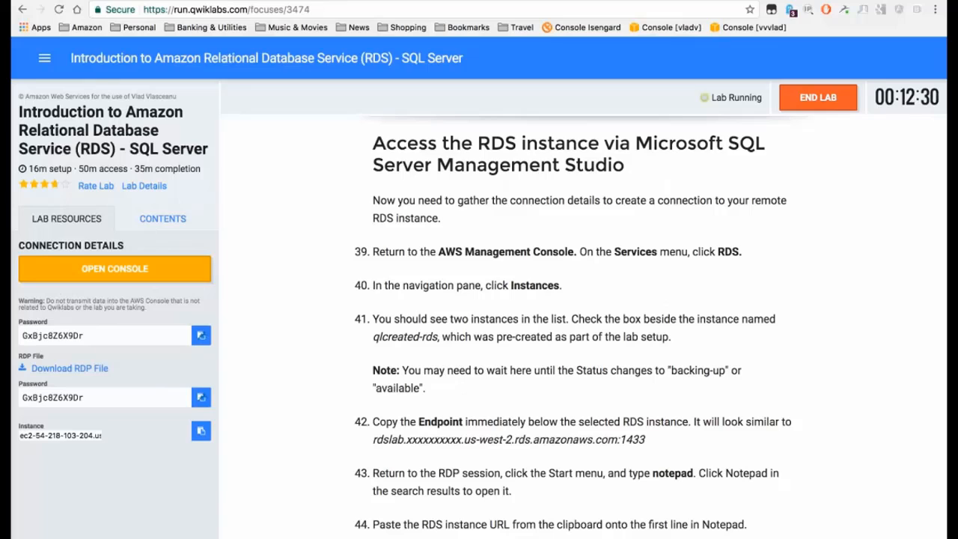
Switch to the AWS console and open the list of DB instances in the RDS service
{"action": "left_click", "coordinate": [274, 0]}
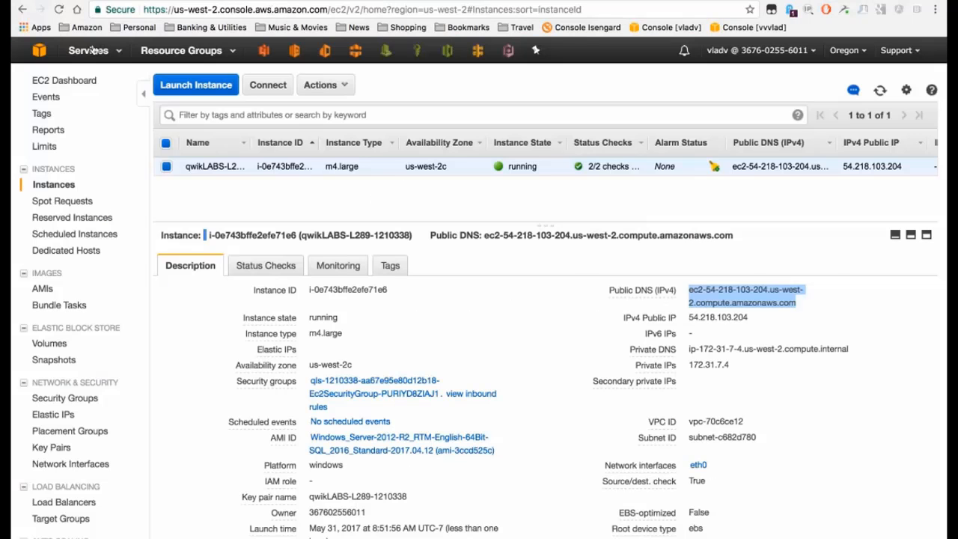
{"action": "left_click", "coordinate": [89, 50]}
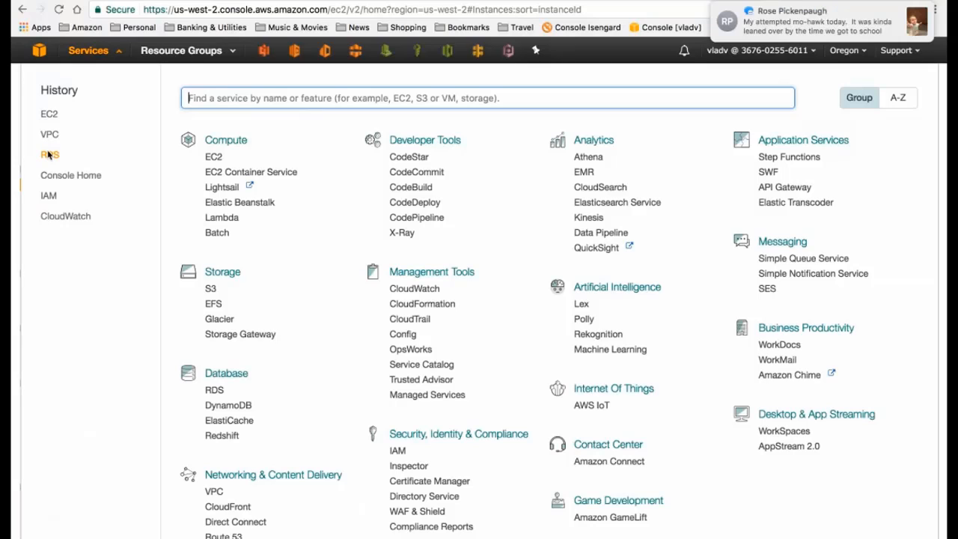
{"action": "left_click", "coordinate": [49, 155]}
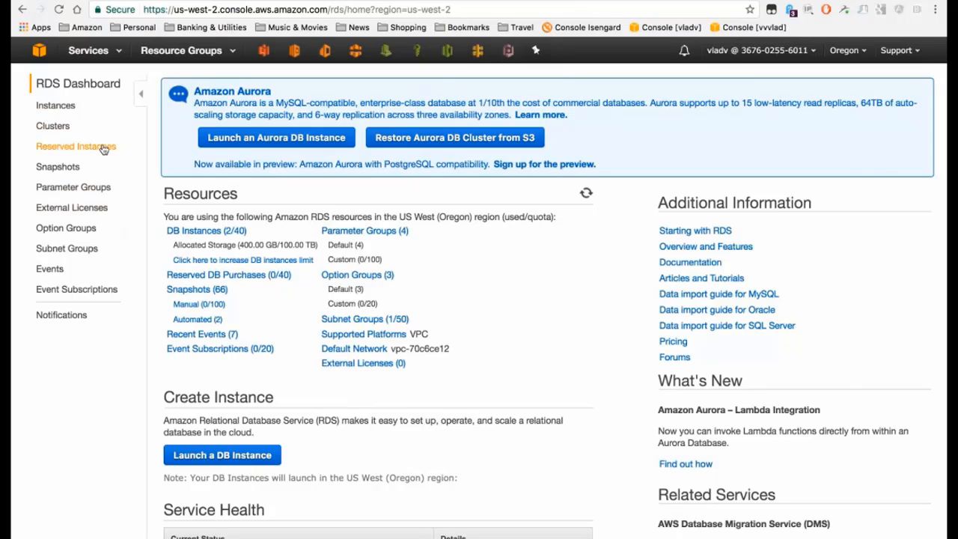
{"action": "left_click", "coordinate": [55, 106]}
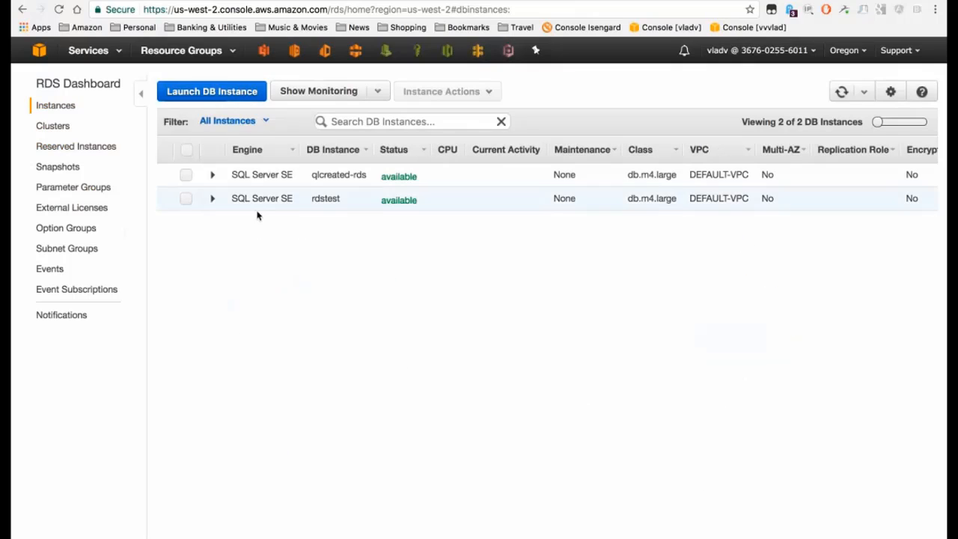
Review the configuration and replication details of the qlcreated-rds instance and copy its endpoint
{"action": "left_click", "coordinate": [331, 176]}
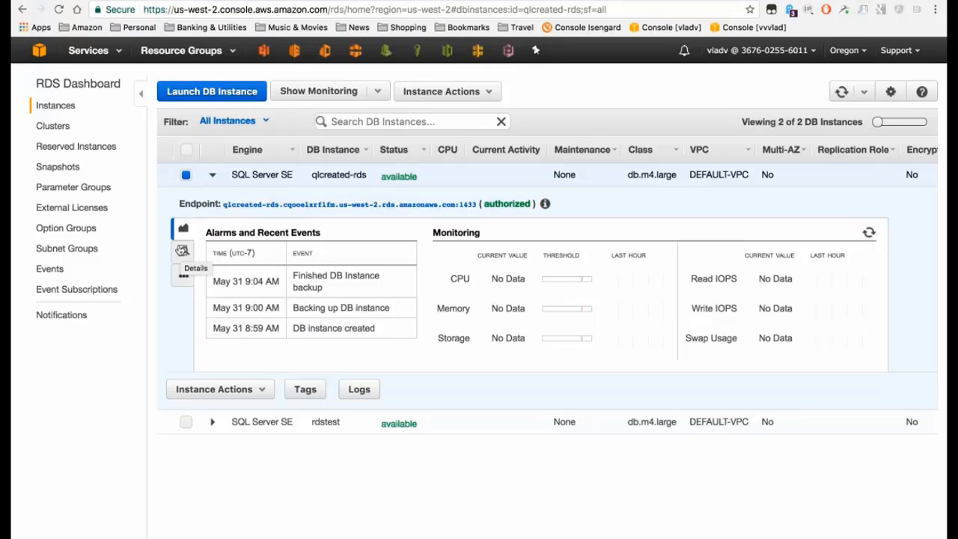
{"action": "left_click", "coordinate": [182, 250]}
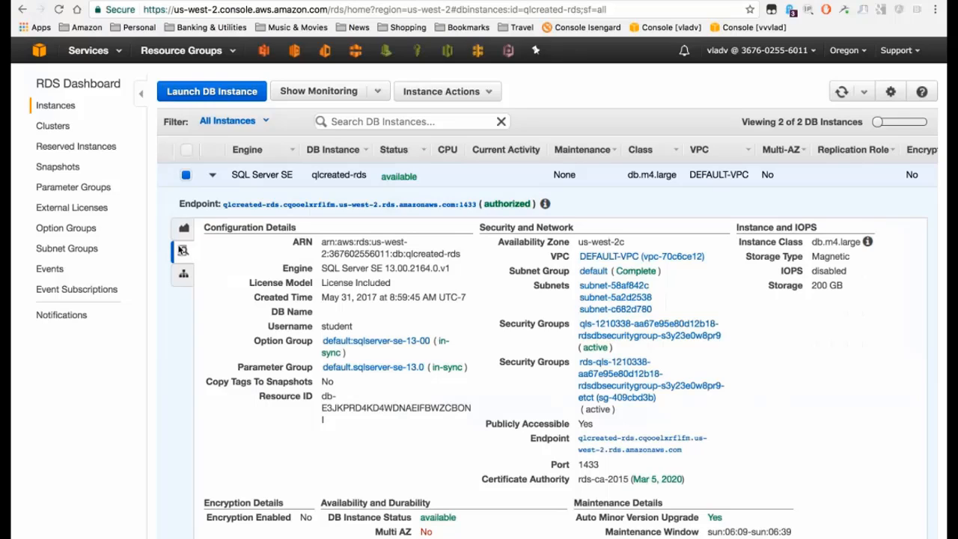
{"action": "scroll", "coordinate": [182, 250], "scroll_direction": "down", "scroll_amount": 2}
{"action": "left_click", "coordinate": [181, 176]}
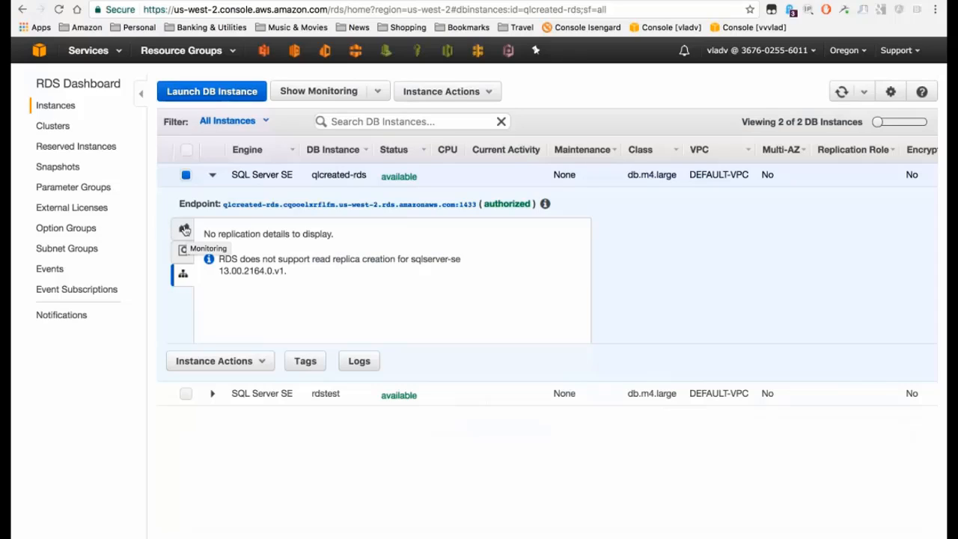
{"action": "left_click", "coordinate": [238, 205]}
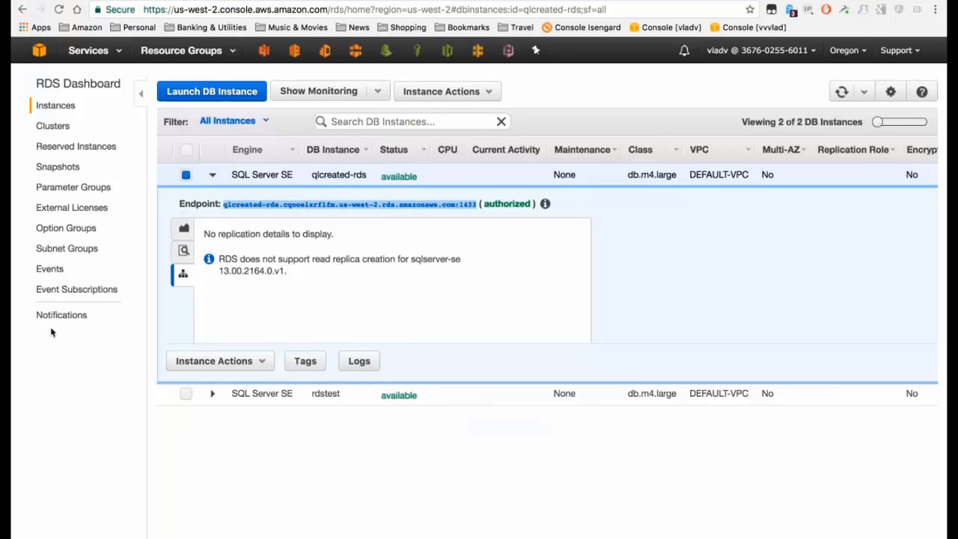
Return to Management Studio in the Remote Desktop session and start a new Database Engine connection
{"action": "key", "text": "ctrl+Up"}
{"action": "left_click", "coordinate": [480, 45]}
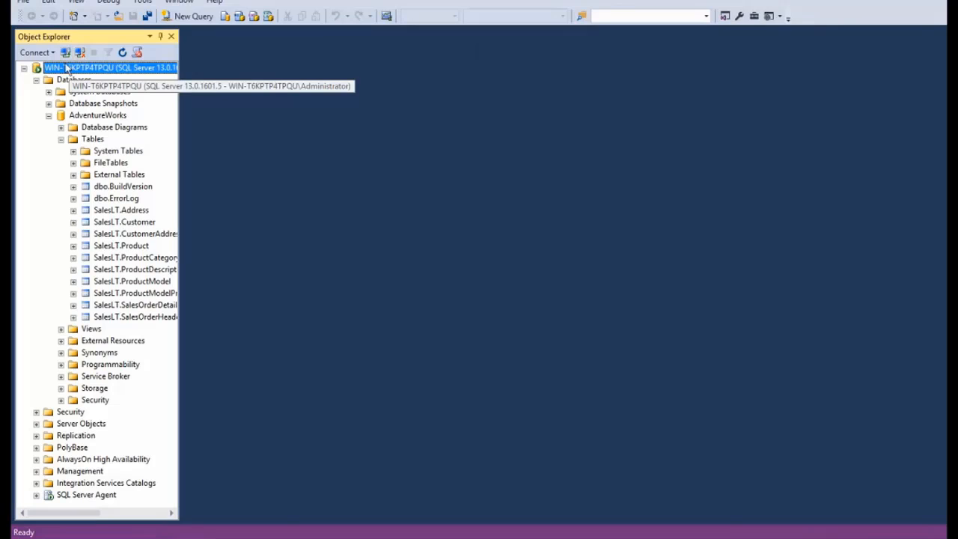
{"action": "left_click", "coordinate": [38, 52]}
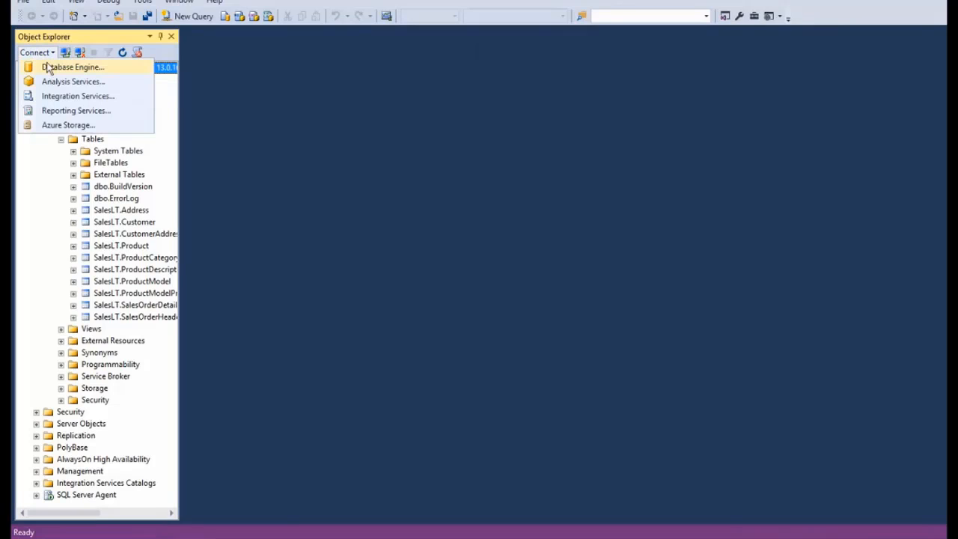
{"action": "left_click", "coordinate": [46, 67]}
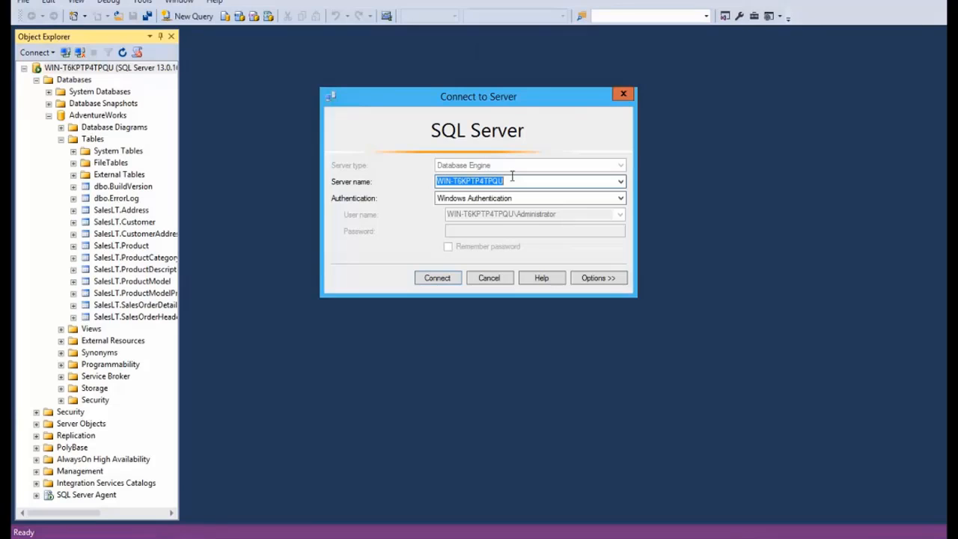
Replace the server name with the copied endpoint without its port: qlcreated-rds.cqooelxrflfm.us-west-2.rds.amazonaws.com
{"action": "left_click", "coordinate": [513, 177]}
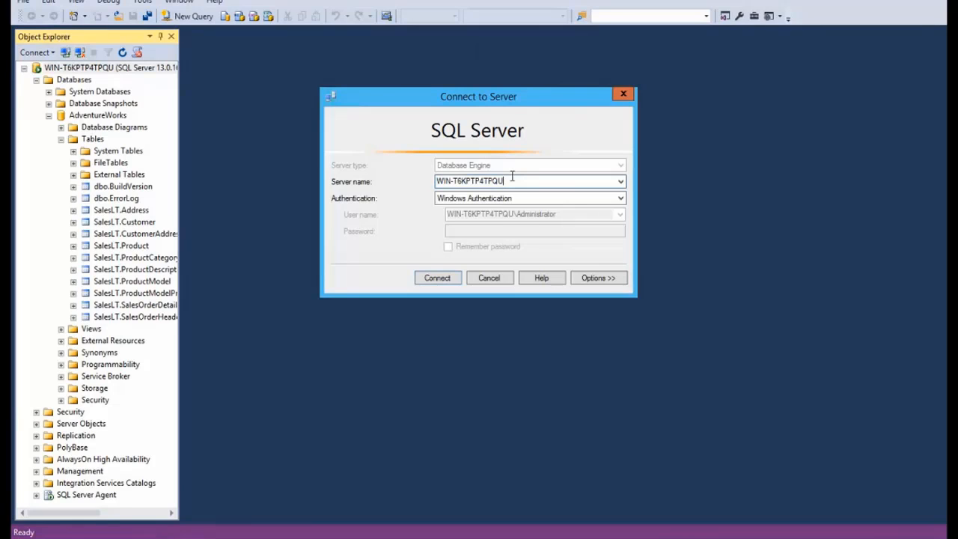
{"action": "double_click", "coordinate": [512, 177]}
{"action": "left_click", "coordinate": [512, 177]}
{"action": "left_click_drag", "start_coordinate": [512, 177], "coordinate": [397, 182]}
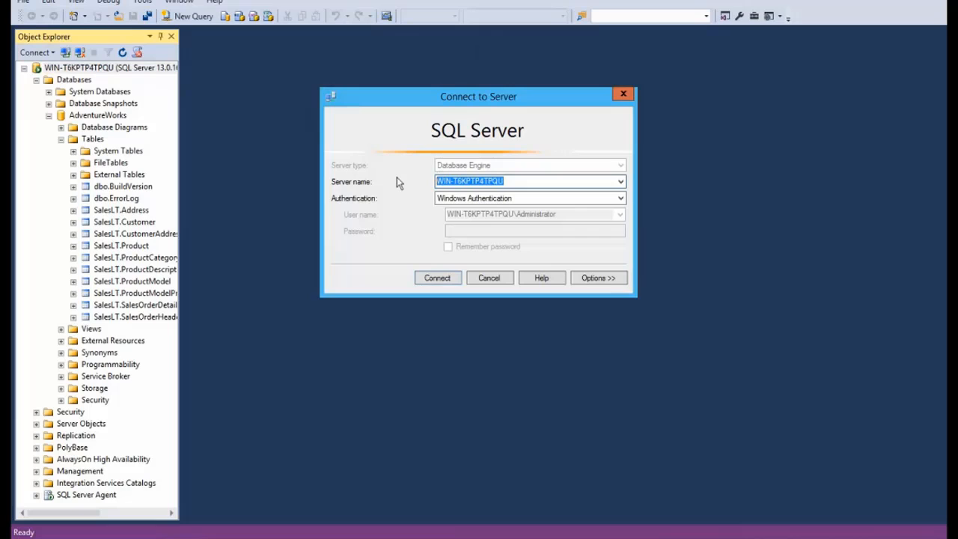
{"action": "key", "text": "ctrl+v"}
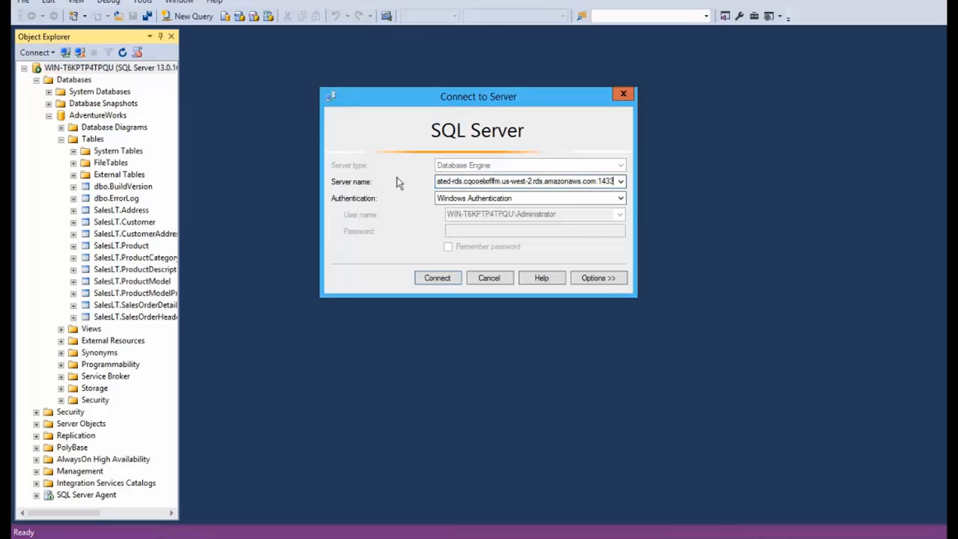
{"action": "key", "text": "BackSpace"}
{"action": "key", "text": "BackSpace"}
{"action": "key", "text": "BackSpace"}
{"action": "key", "text": "BackSpace"}
{"action": "key", "text": "BackSpace"}
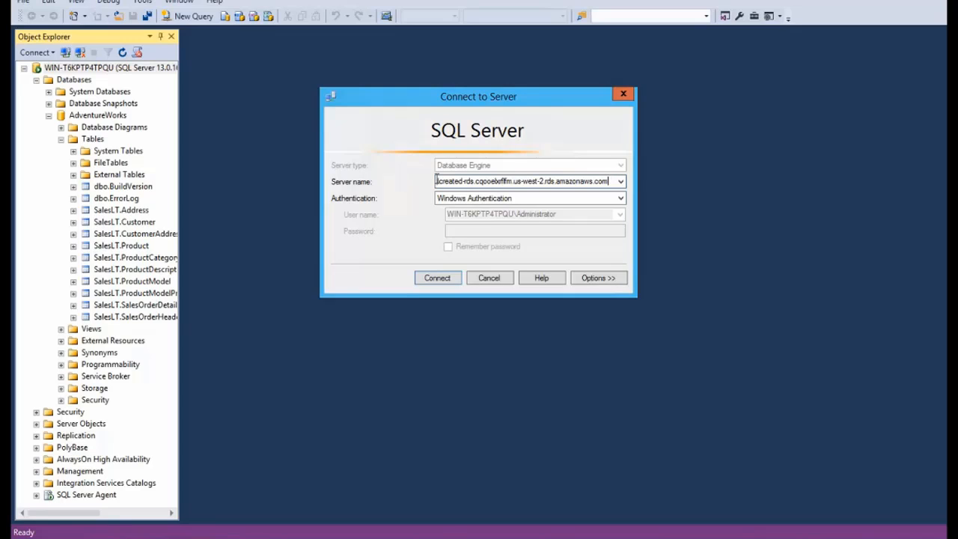
{"action": "left_click", "coordinate": [436, 180]}
Set the connection to SQL Server Authentication with login student, enter the account password, and connect to the qlcreated-rds instance
{"action": "left_click", "coordinate": [456, 199]}
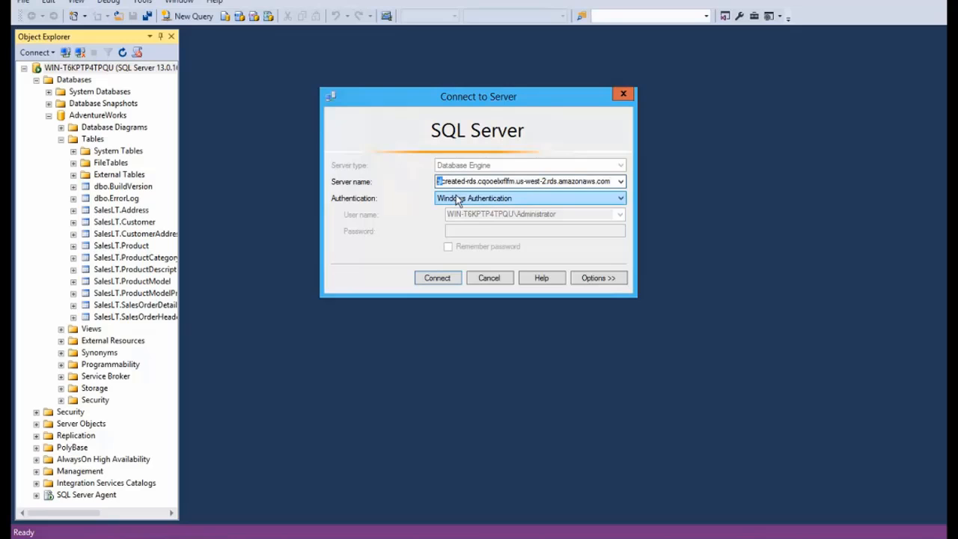
{"action": "left_click", "coordinate": [456, 198]}
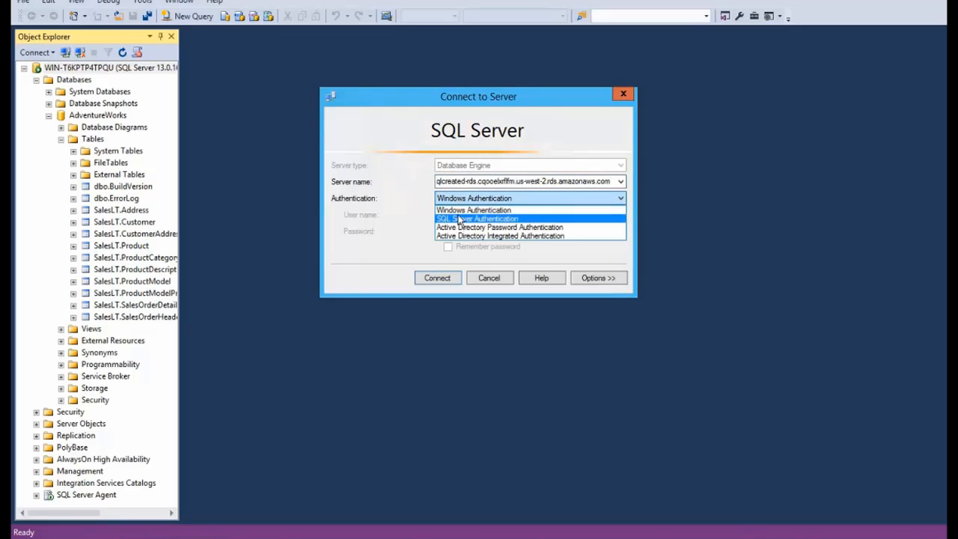
{"action": "left_click", "coordinate": [460, 219]}
{"action": "left_click", "coordinate": [458, 215]}
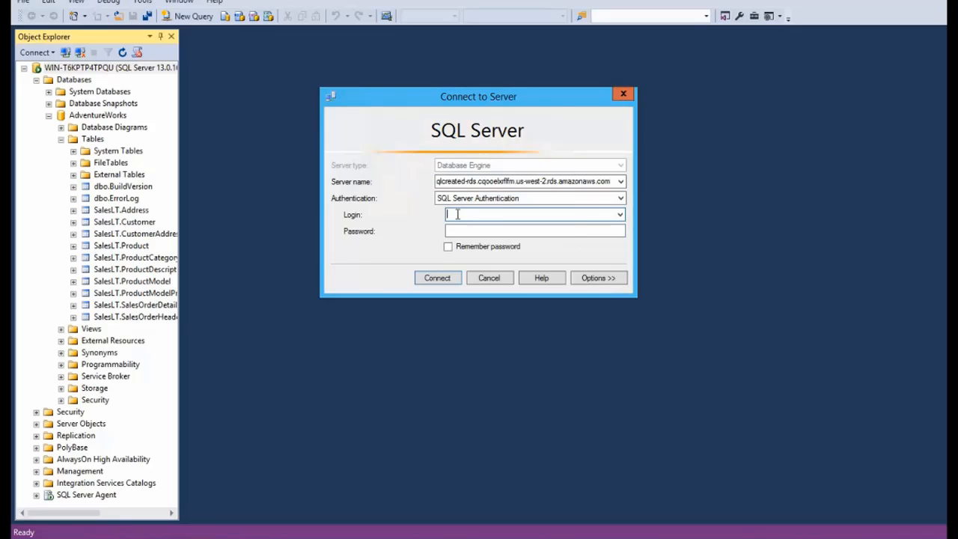
{"action": "type", "text": "student"}
{"action": "key", "text": "Tab"}
{"action": "type", "text": "********"}
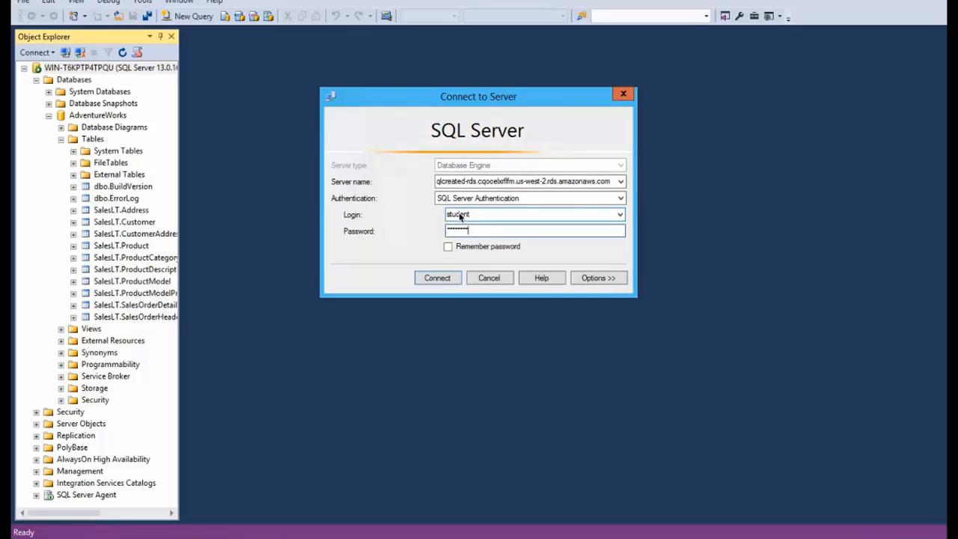
{"action": "left_click", "coordinate": [439, 280]}
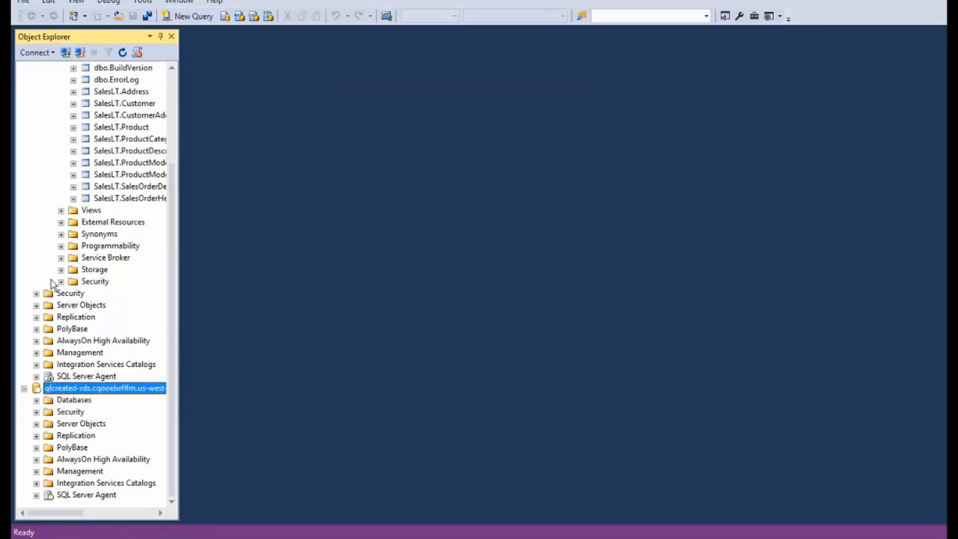
Collapse the local server's Databases folder and expand the Databases folder of the qlcreated-rds instance
{"action": "scroll", "coordinate": [49, 277], "scroll_direction": "up", "scroll_amount": 3}
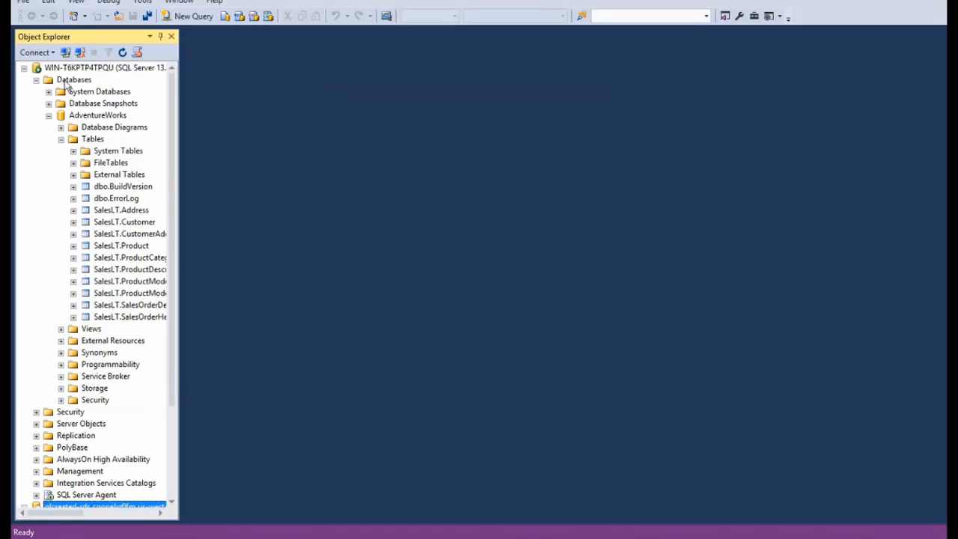
{"action": "left_click", "coordinate": [35, 79]}
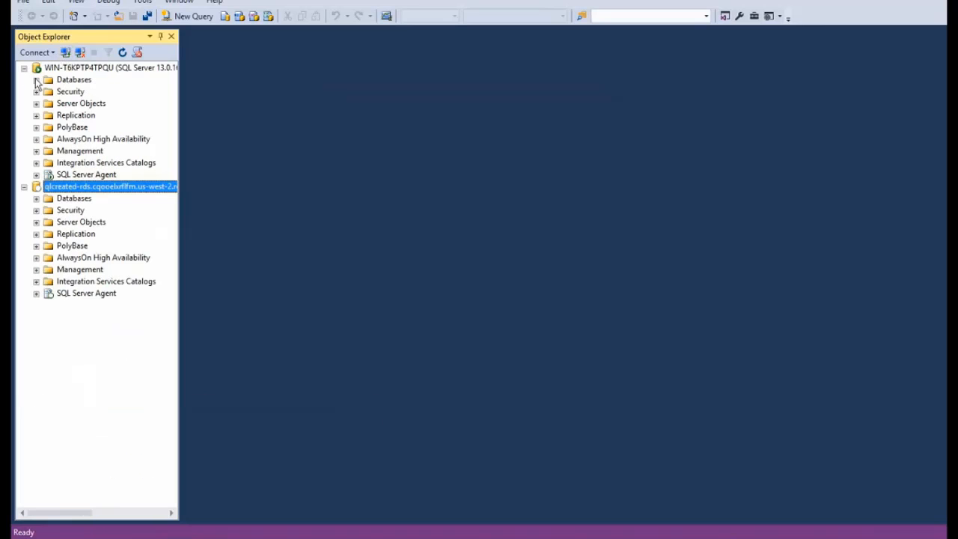
{"action": "left_click", "coordinate": [36, 199]}
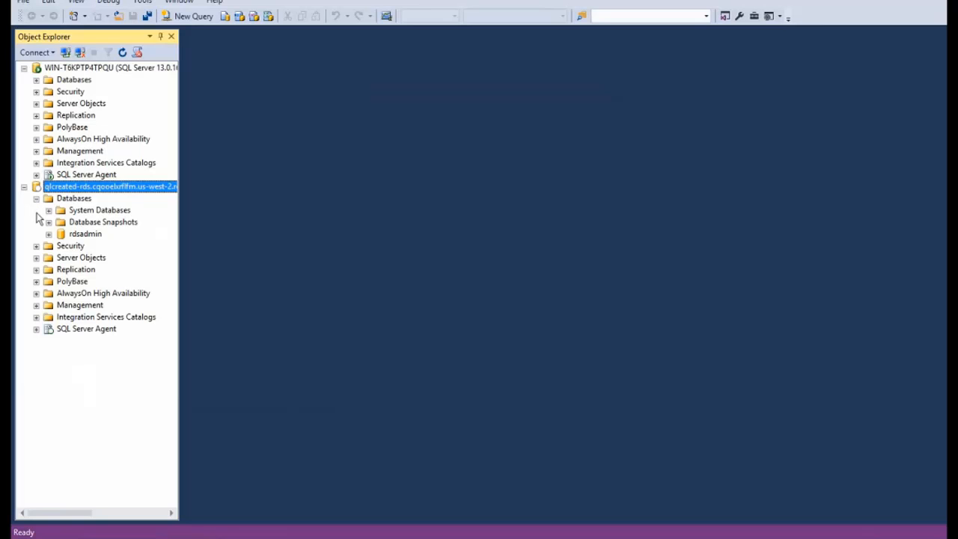
Switch to the Qwiklabs instructions in Chrome and read the section on exporting AdventureWorks from EC2 to RDS
{"action": "key", "text": "ctrl+Up"}
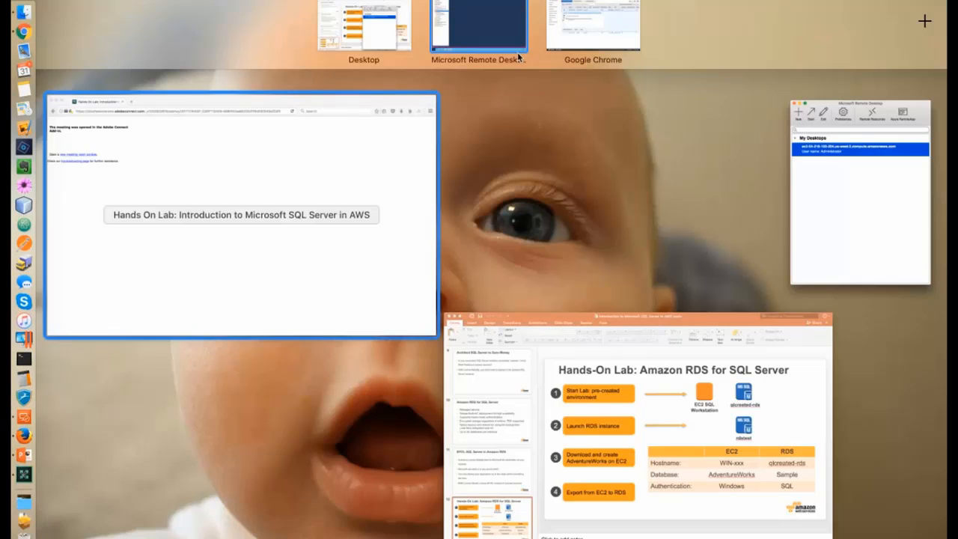
{"action": "left_click", "coordinate": [583, 33]}
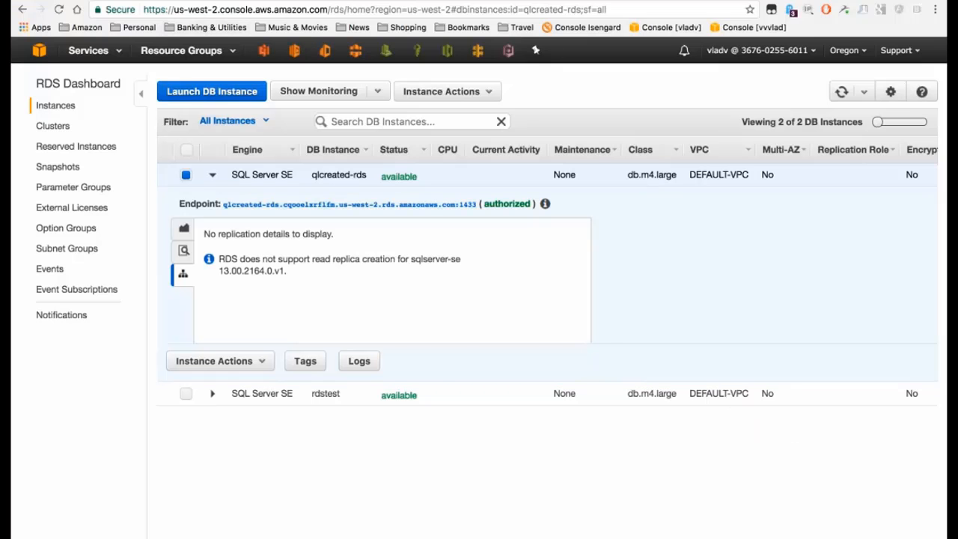
{"action": "key", "text": "ctrl+Tab"}
{"action": "scroll", "coordinate": [410, 432], "scroll_direction": "down", "scroll_amount": 5}
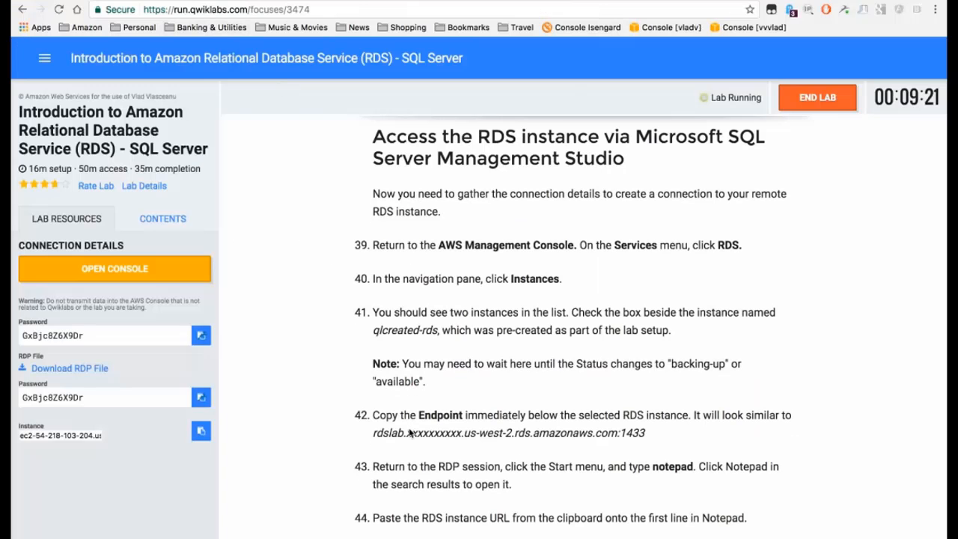
{"action": "scroll", "coordinate": [409, 433], "scroll_direction": "down", "scroll_amount": 10}
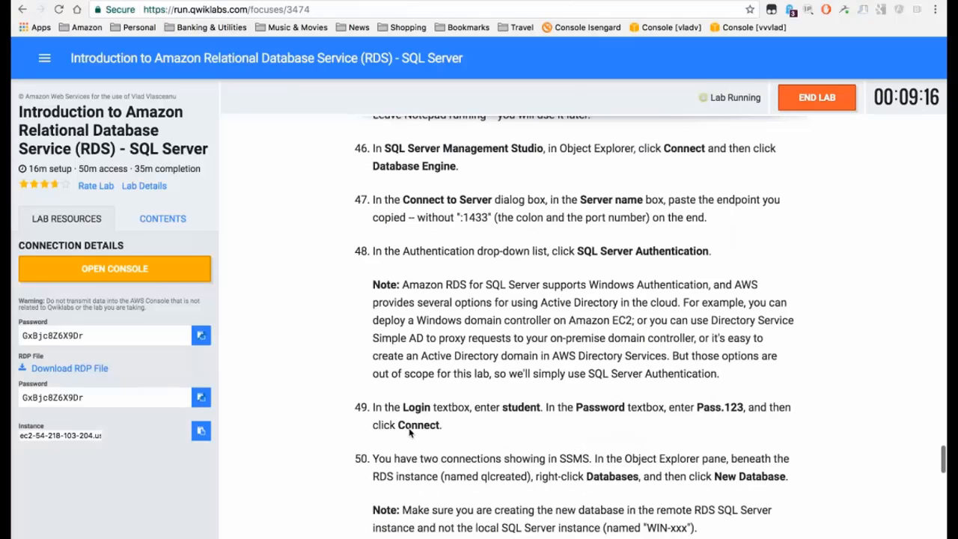
{"action": "scroll", "coordinate": [409, 433], "scroll_direction": "down", "scroll_amount": 3}
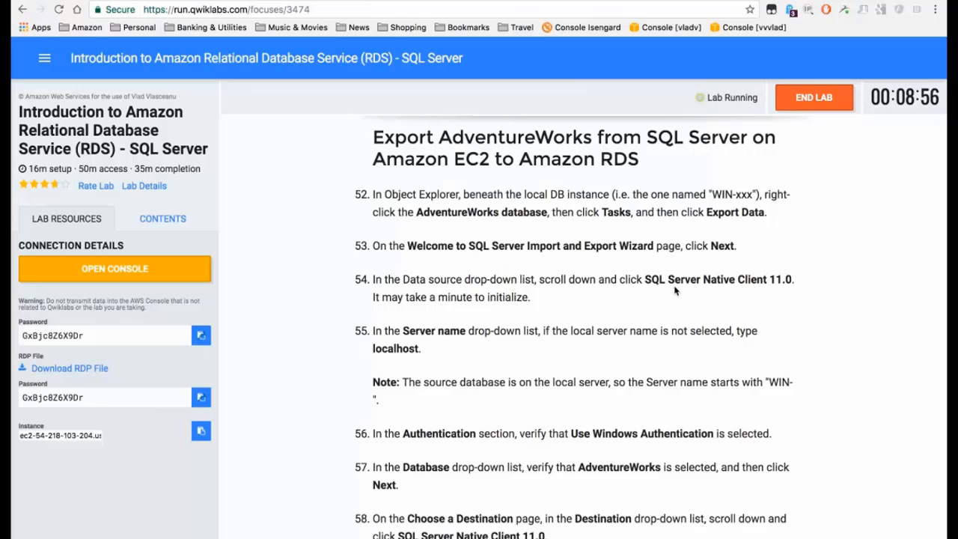
{"action": "scroll", "coordinate": [675, 290], "scroll_direction": "down", "scroll_amount": 3}
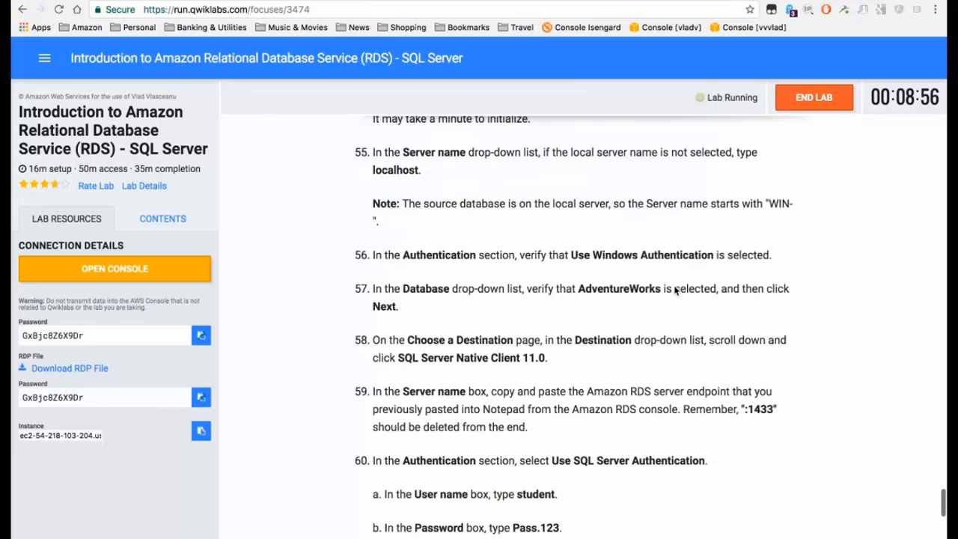
{"action": "scroll", "coordinate": [674, 291], "scroll_direction": "down", "scroll_amount": 2}
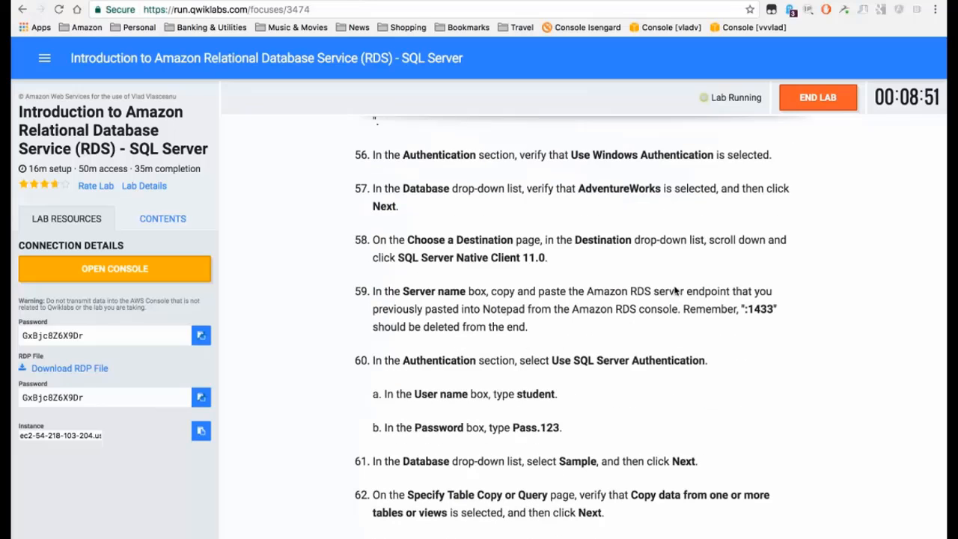
{"action": "scroll", "coordinate": [674, 290], "scroll_direction": "down", "scroll_amount": 1}
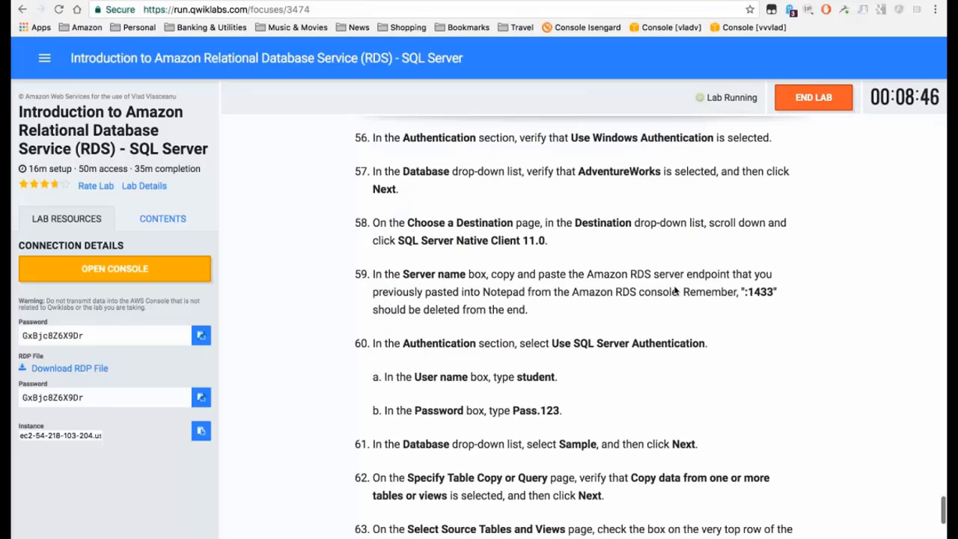
Return to Management Studio in the Remote Desktop session and expand the local server's Databases folder
{"action": "key", "text": "ctrl+Up"}
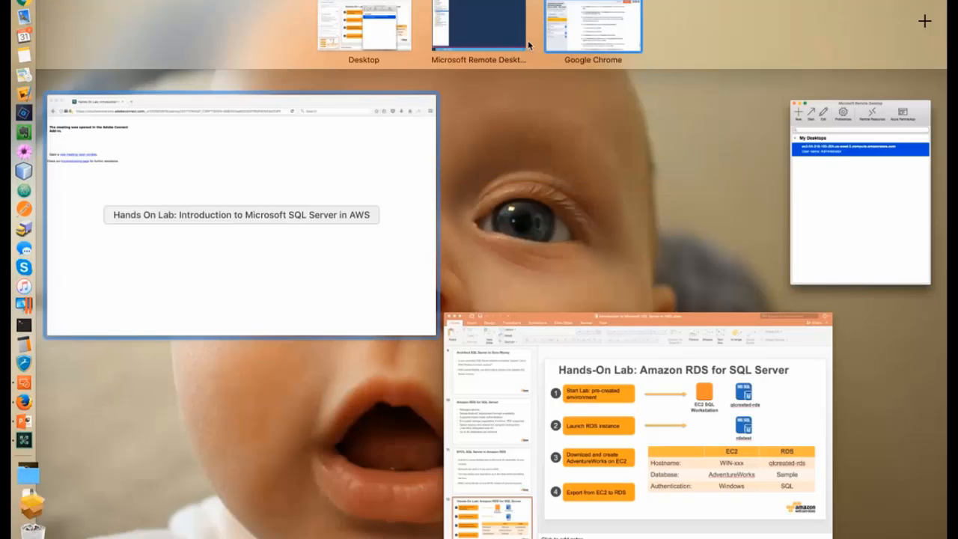
{"action": "left_click", "coordinate": [506, 33]}
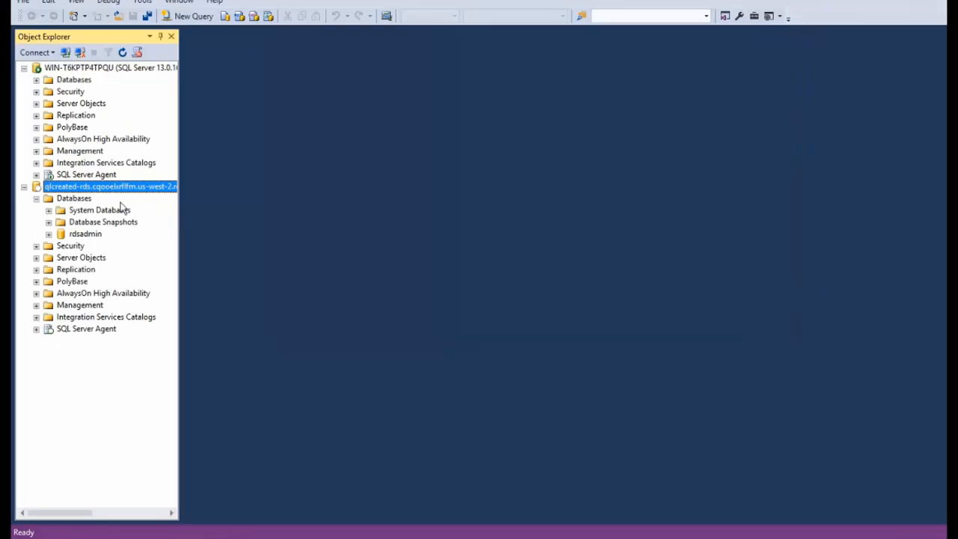
{"action": "left_click", "coordinate": [36, 81]}
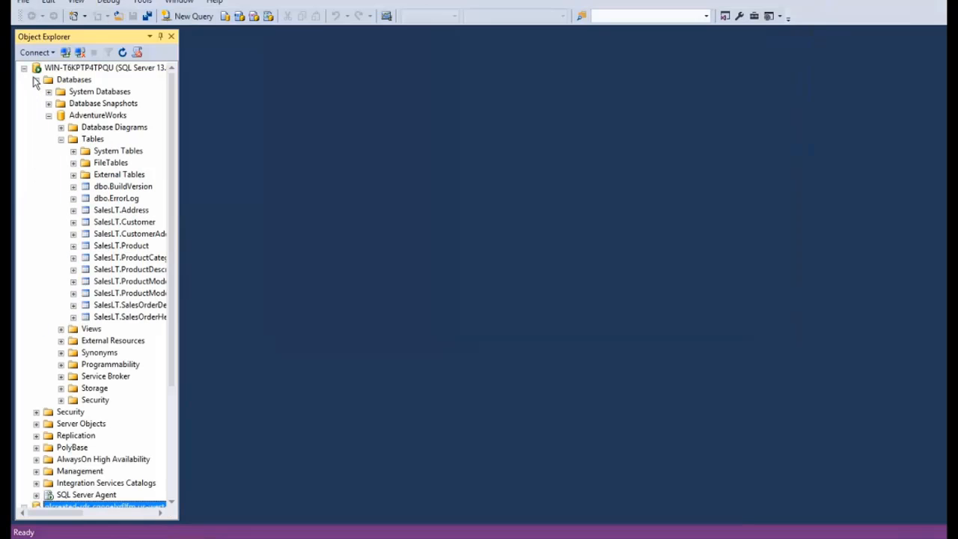
Start the Export Data task for the local AdventureWorks database and proceed past the wizard's welcome page
{"action": "left_click", "coordinate": [91, 115]}
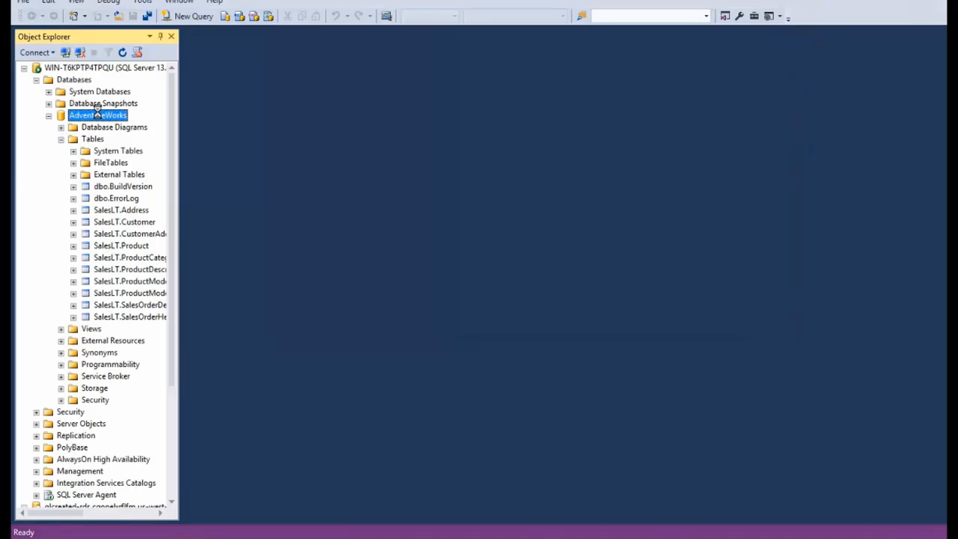
{"action": "right_click", "coordinate": [99, 115]}
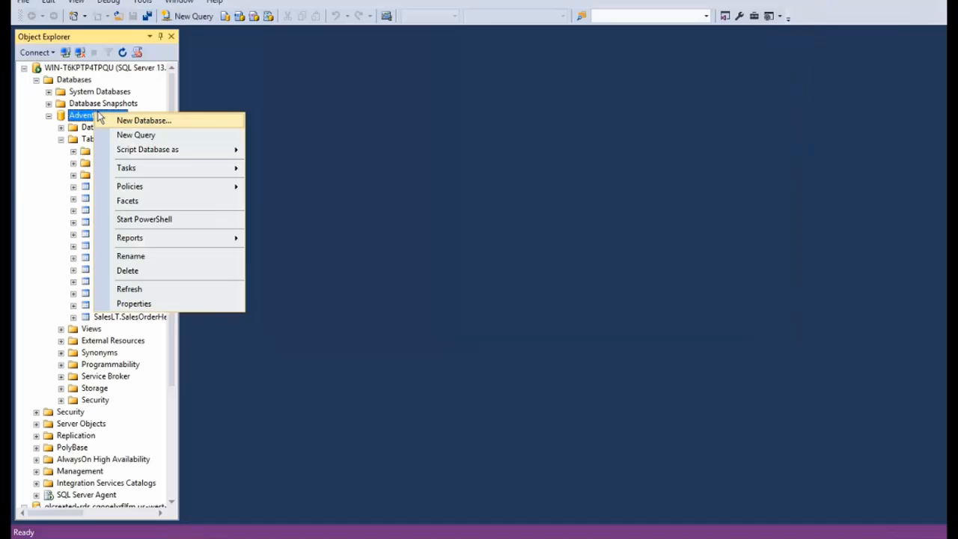
{"action": "mouse_move", "coordinate": [131, 167]}
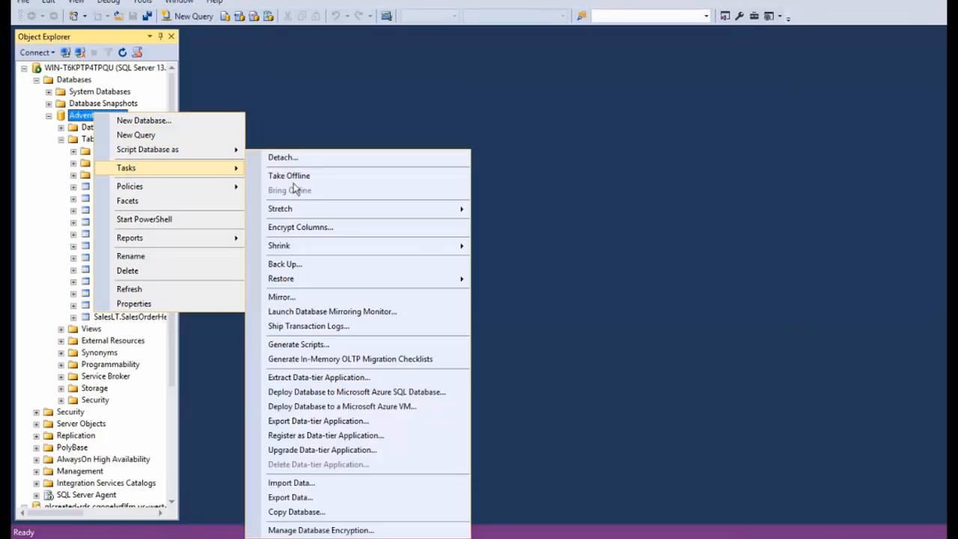
{"action": "left_click", "coordinate": [290, 497]}
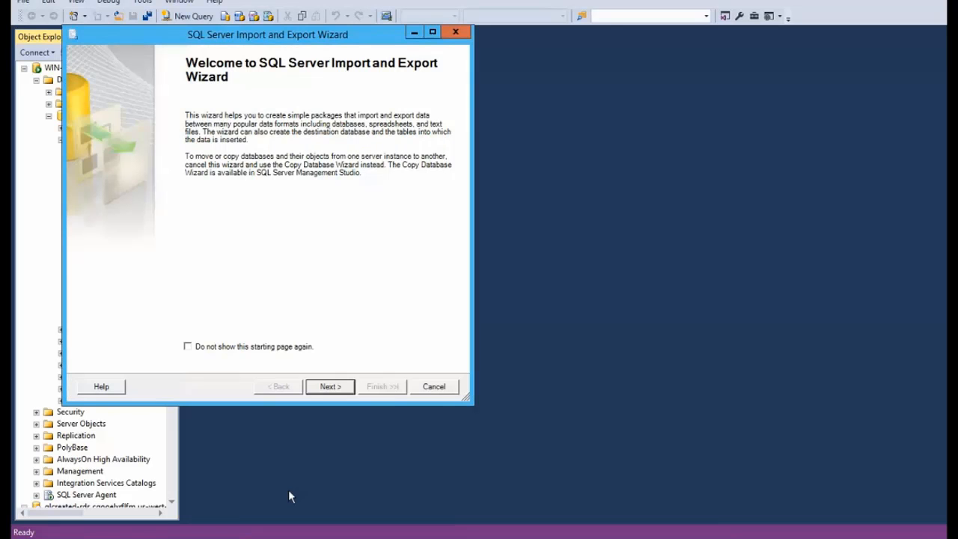
{"action": "left_click", "coordinate": [327, 388]}
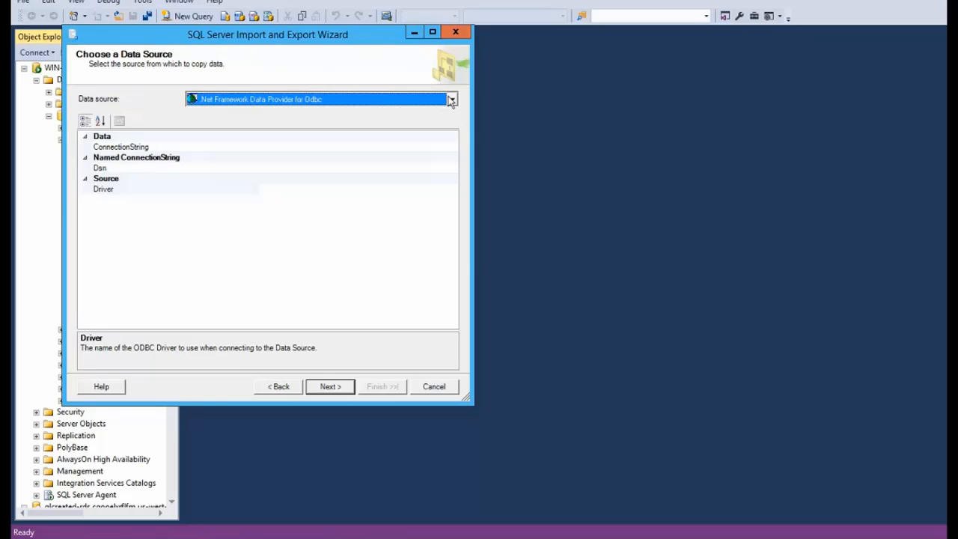
Choose SQL Server Native Client 11.0 as the export data source, keep the local AdventureWorks database, and continue to the destination page
{"action": "left_click", "coordinate": [451, 99]}
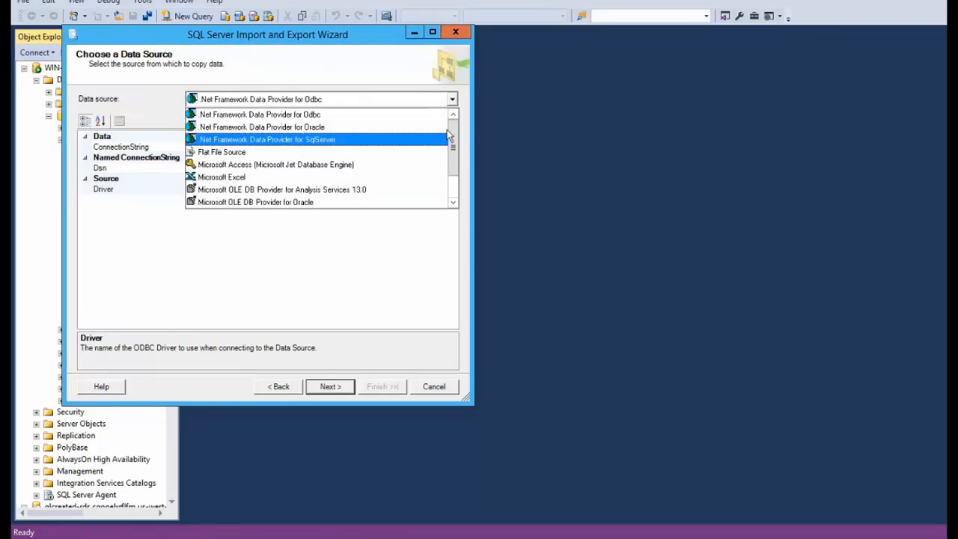
{"action": "scroll", "coordinate": [408, 180], "scroll_direction": "down", "scroll_amount": 1}
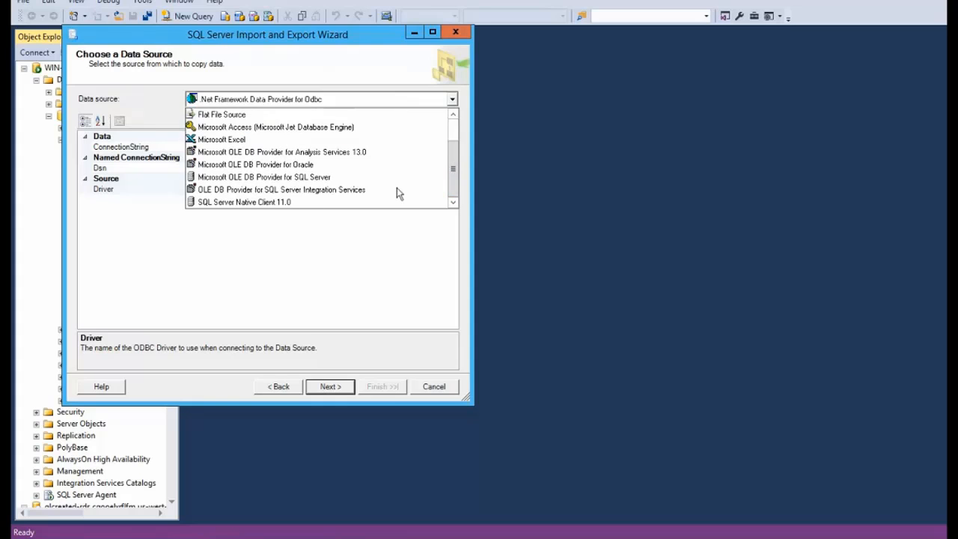
{"action": "left_click", "coordinate": [241, 201]}
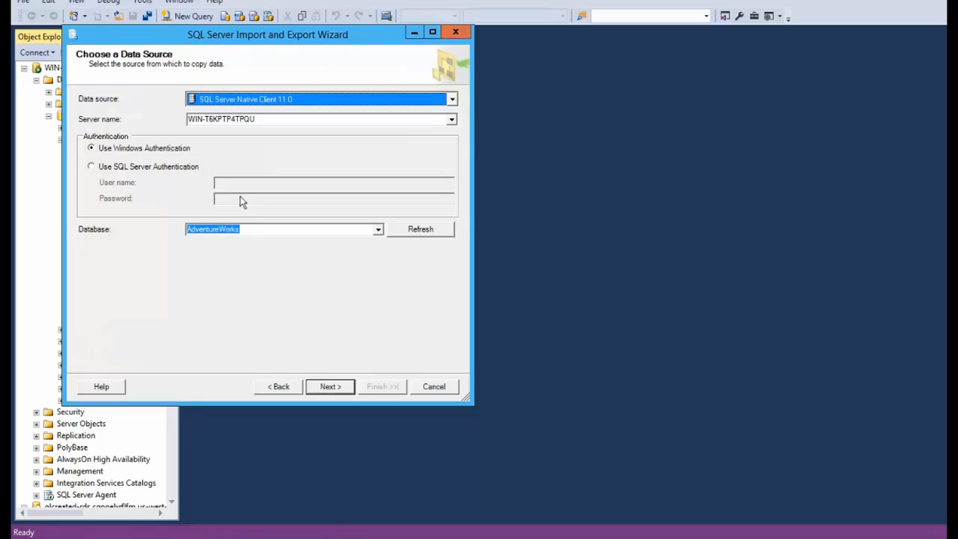
{"action": "left_click", "coordinate": [321, 386]}
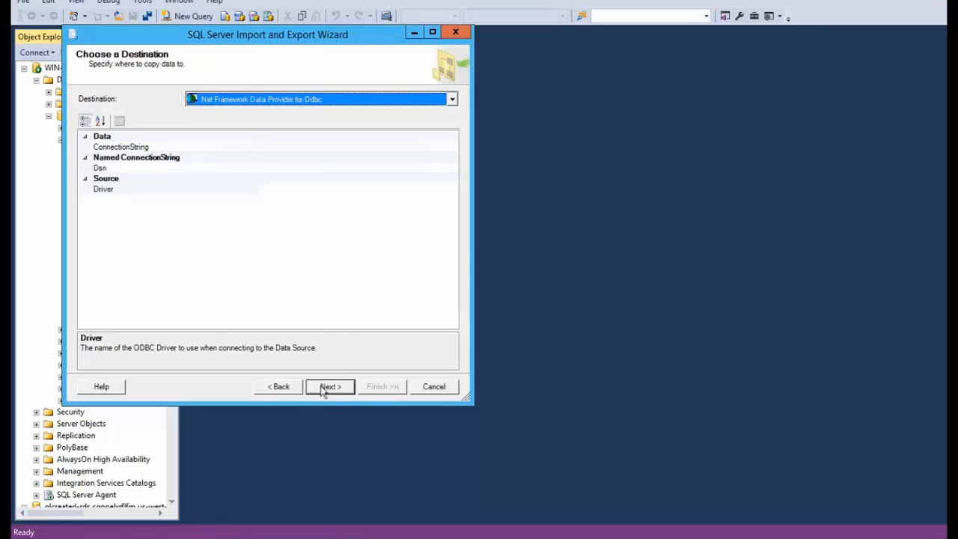
Set the export destination to SQL Server Native Client 11.0 with server name qlcreated-rds.cqooelxrflfm.us-west-2.rds.amazonaws.com, without the port
{"action": "left_click", "coordinate": [452, 98]}
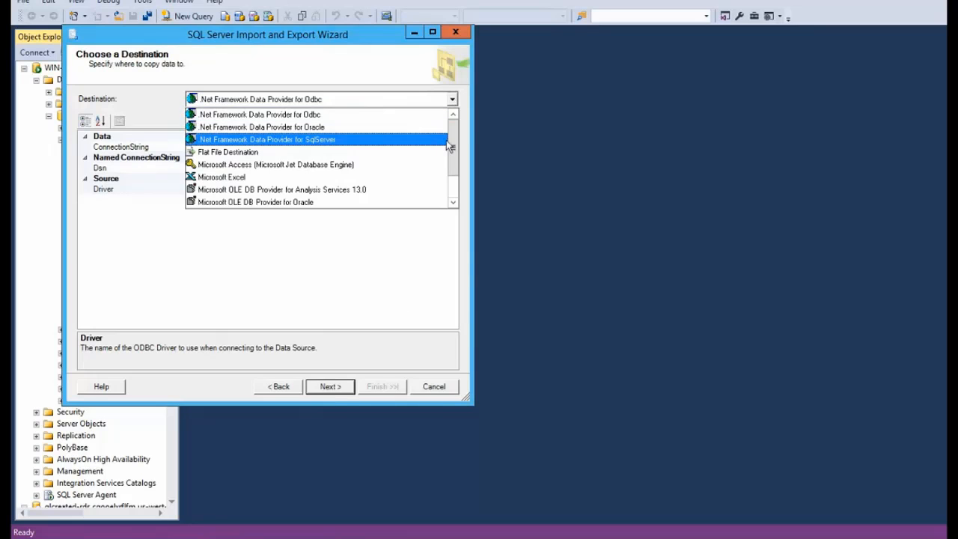
{"action": "scroll", "coordinate": [449, 146], "scroll_direction": "down", "scroll_amount": 1}
{"action": "left_click", "coordinate": [277, 202]}
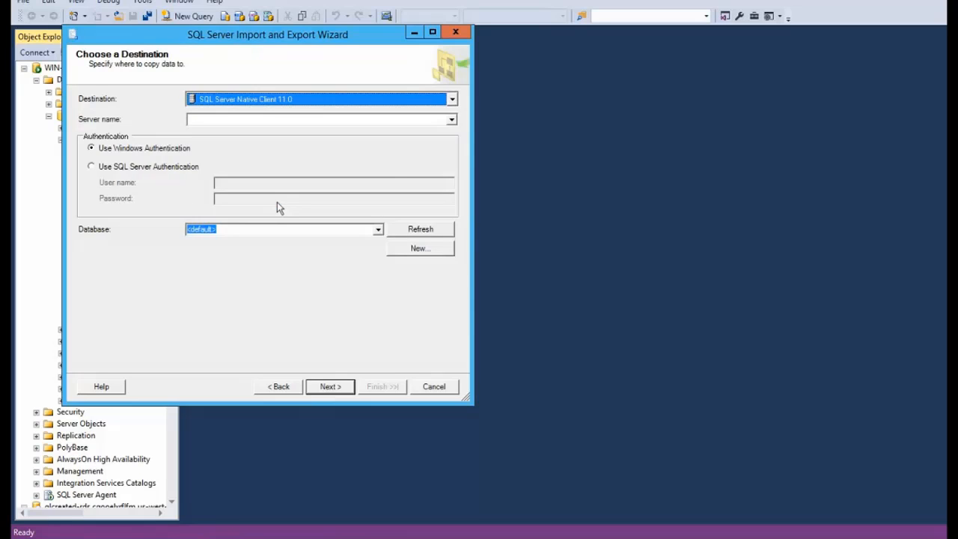
{"action": "left_click", "coordinate": [220, 117]}
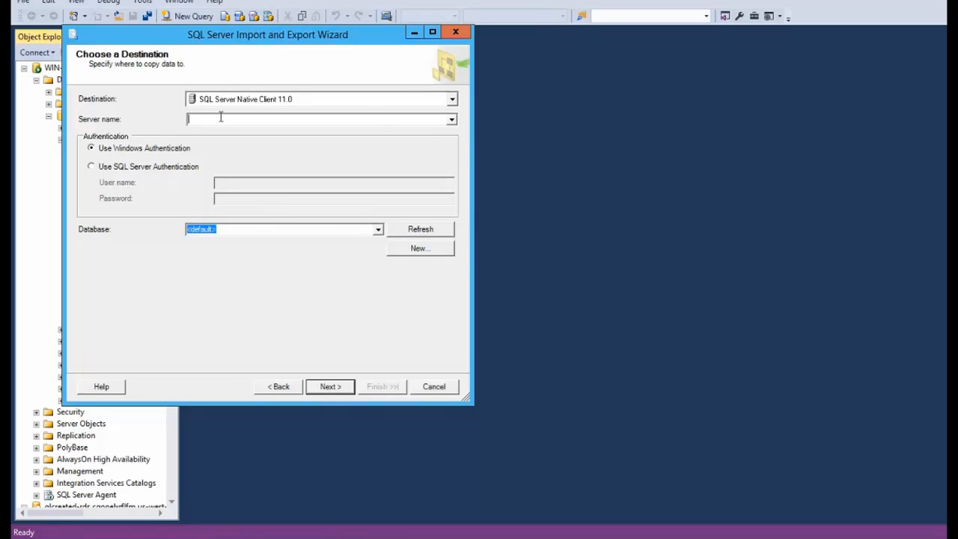
{"action": "type", "text": "qlcreated-rds.cqooelxfffm.us-west-2.rds.amazonaws.com:1433"}
{"action": "key", "text": "BackSpace"}
{"action": "key", "text": "BackSpace"}
{"action": "key", "text": "BackSpace"}
{"action": "key", "text": "BackSpace"}
{"action": "key", "text": "BackSpace"}
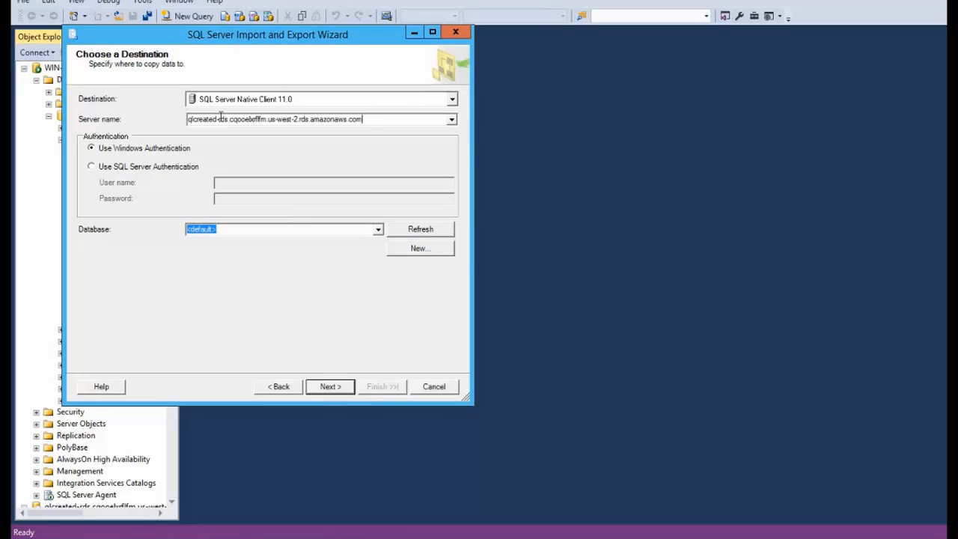
Select SQL Server Authentication for the export destination and enter user name student and the account password
{"action": "left_click", "coordinate": [100, 166]}
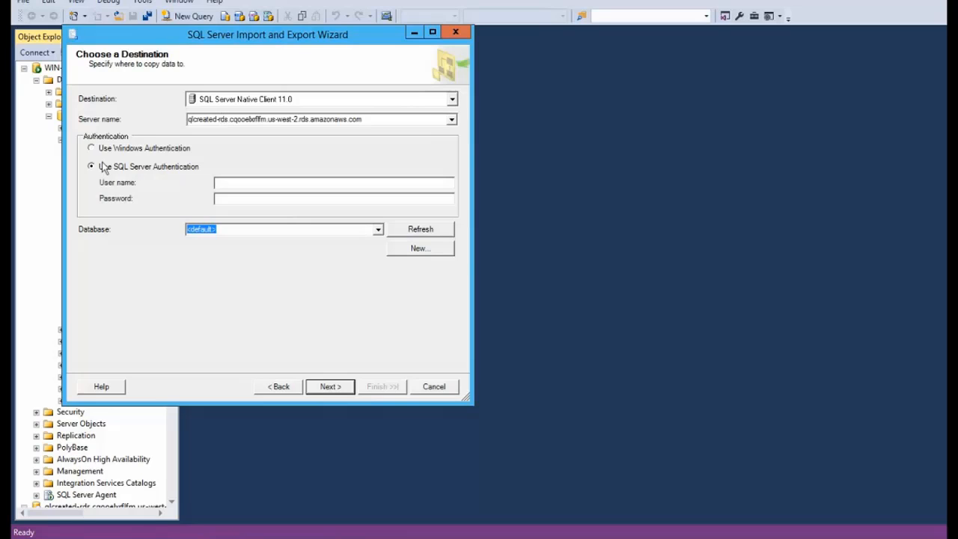
{"action": "left_click", "coordinate": [238, 182]}
{"action": "type", "text": "student"}
{"action": "key", "text": "Tab"}
{"action": "type", "text": "****"}
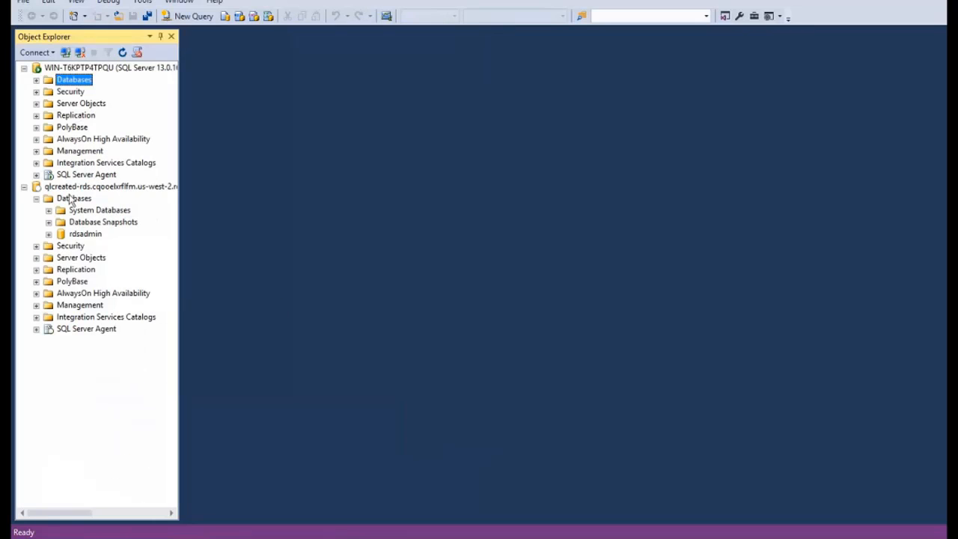
Create a new database named Sample on the qlcreated-rds instance and dismiss the extra empty New Database dialog
{"action": "right_click", "coordinate": [71, 200]}
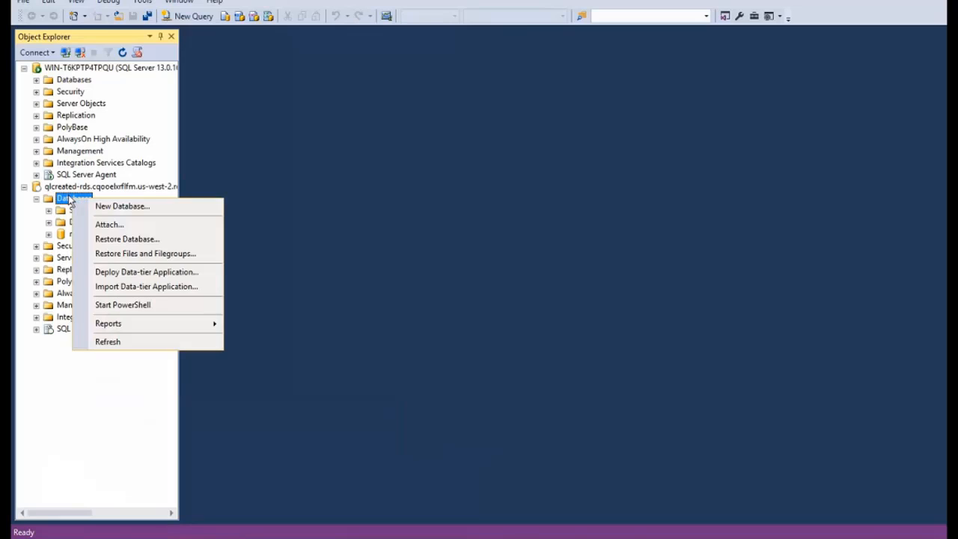
{"action": "left_click", "coordinate": [116, 207]}
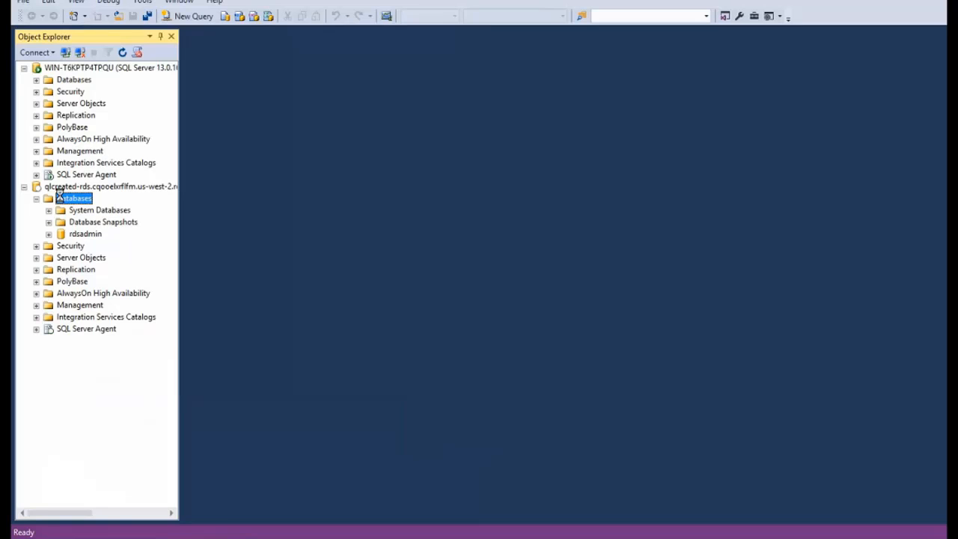
{"action": "right_click", "coordinate": [60, 198]}
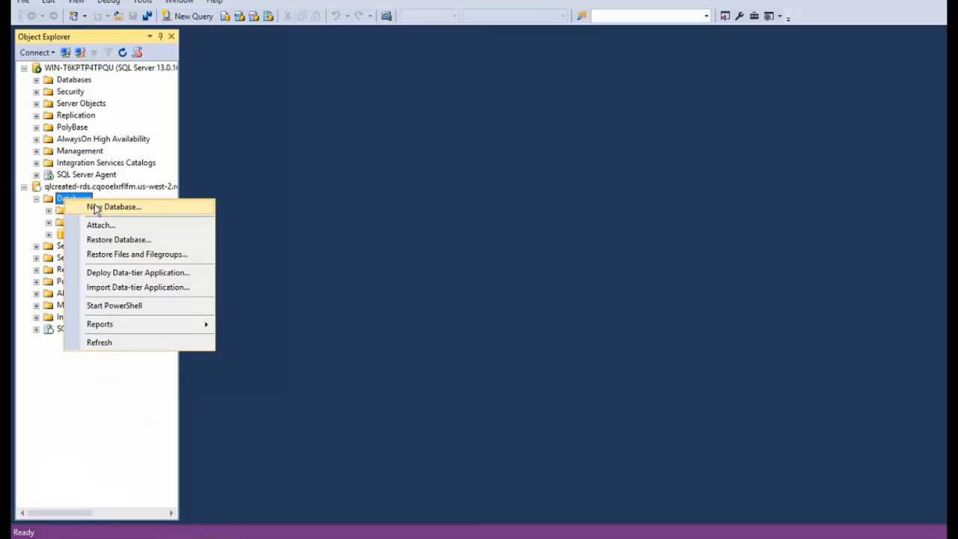
{"action": "left_click", "coordinate": [95, 210]}
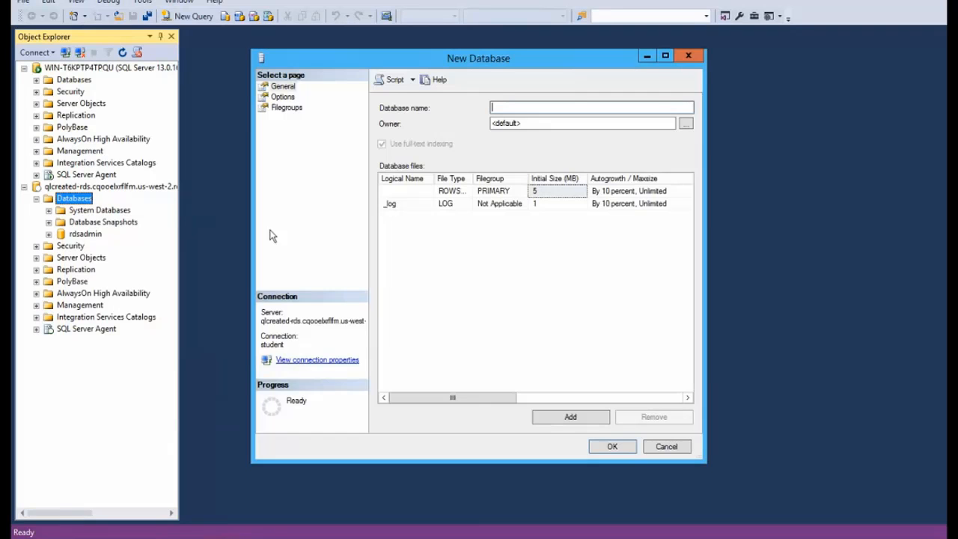
{"action": "type", "text": "Sample"}
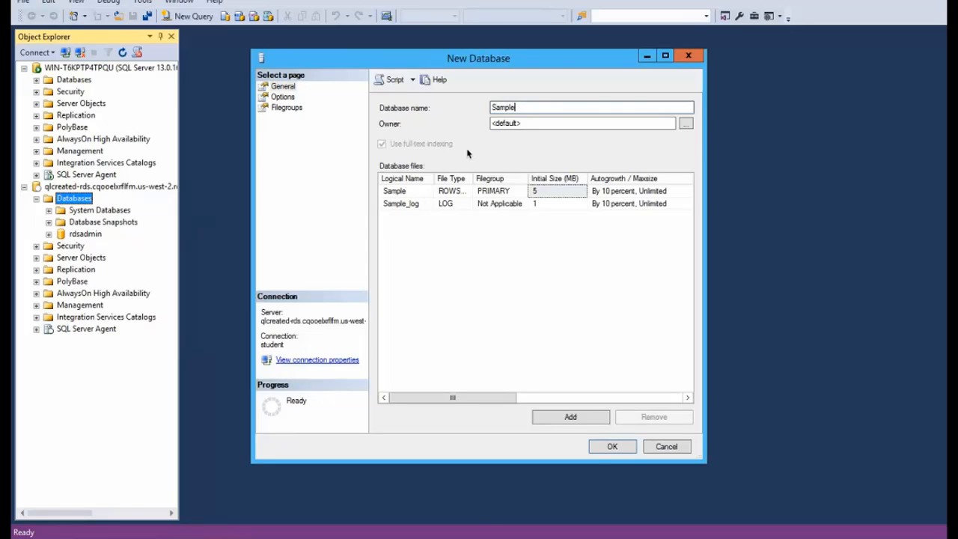
{"action": "left_click", "coordinate": [608, 446]}
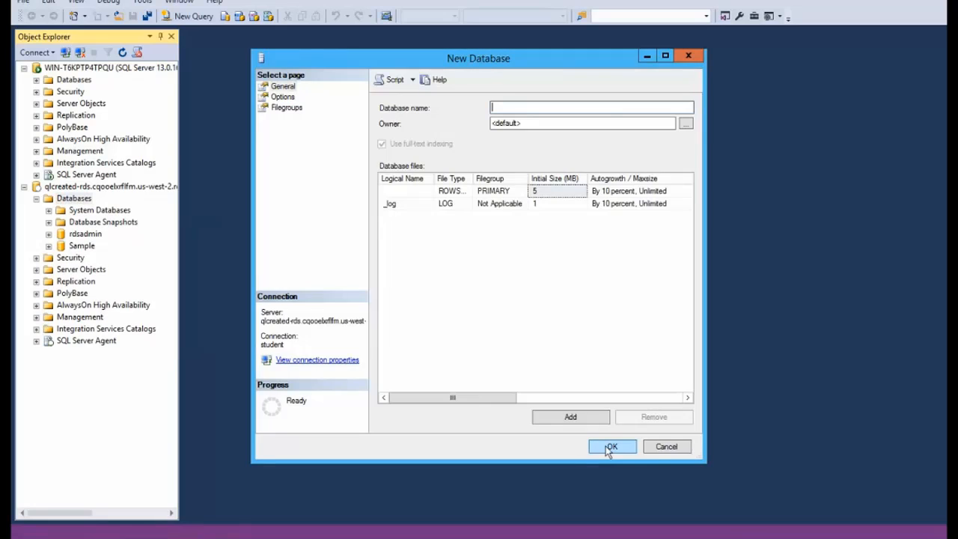
{"action": "left_click", "coordinate": [665, 446]}
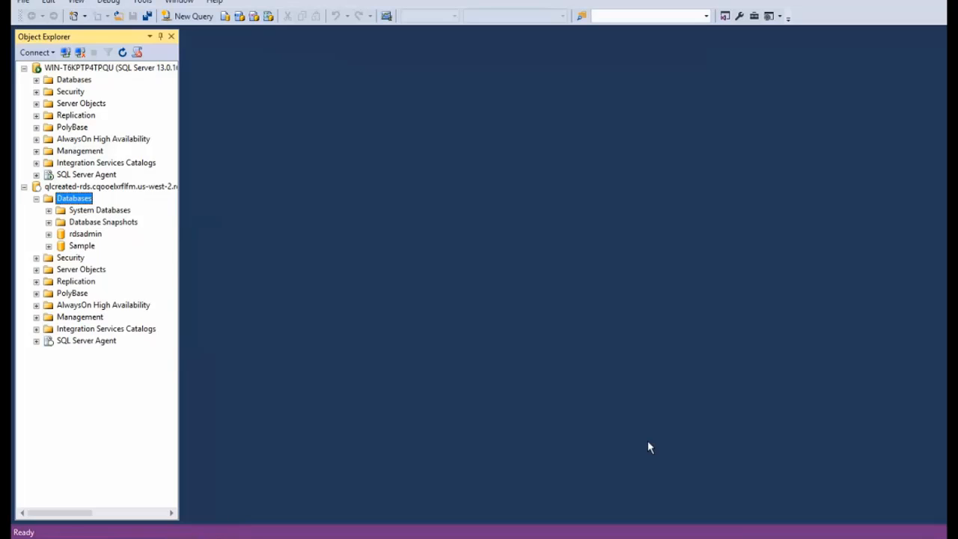
Return to the Import and Export Wizard, try to list the destination databases, and re-enter the account password for the student login
{"action": "mouse_move", "coordinate": [224, 538]}
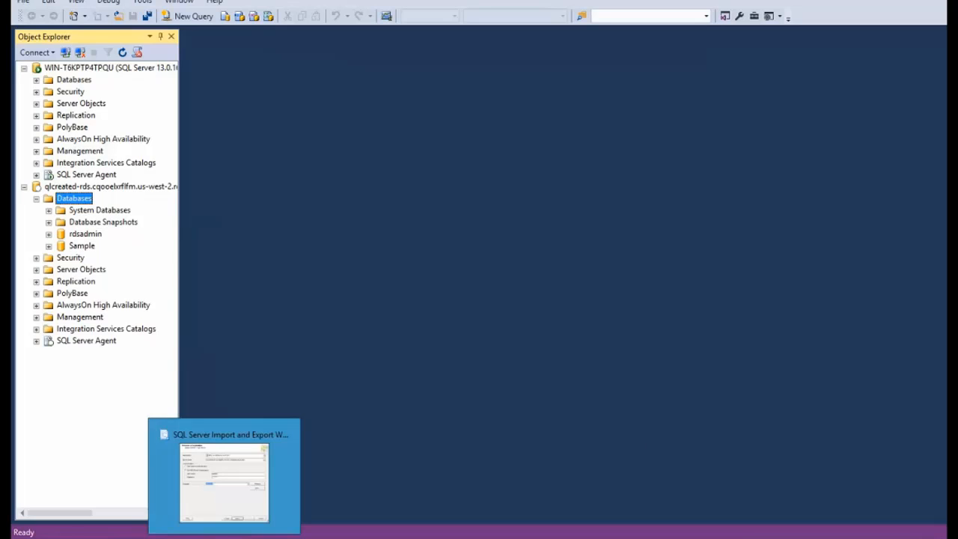
{"action": "left_click", "coordinate": [224, 483]}
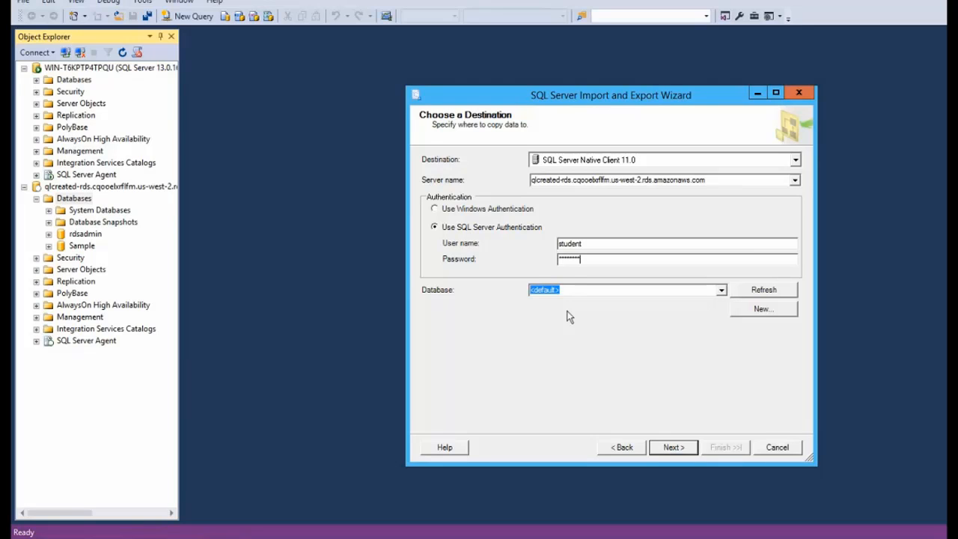
{"action": "type", "text": "*"}
{"action": "left_click", "coordinate": [714, 287]}
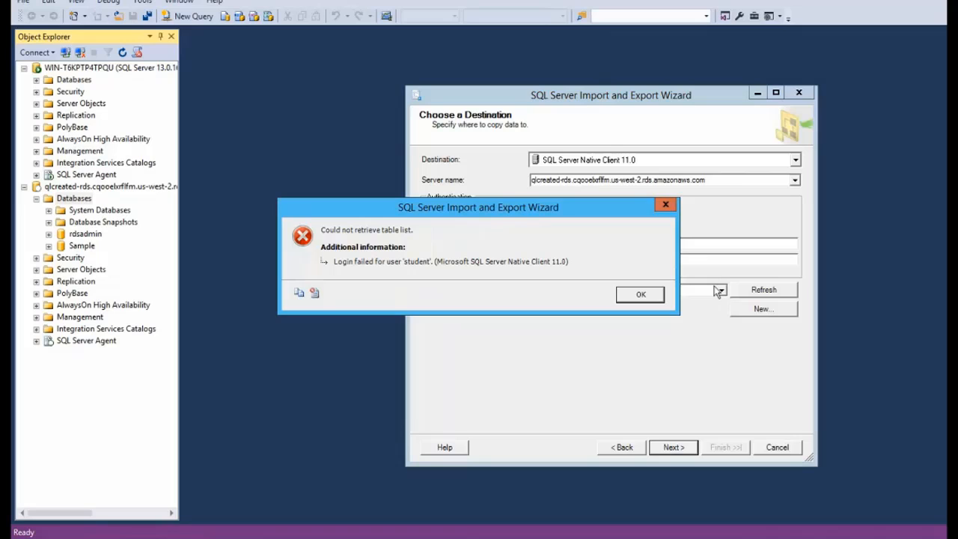
{"action": "left_click", "coordinate": [625, 295]}
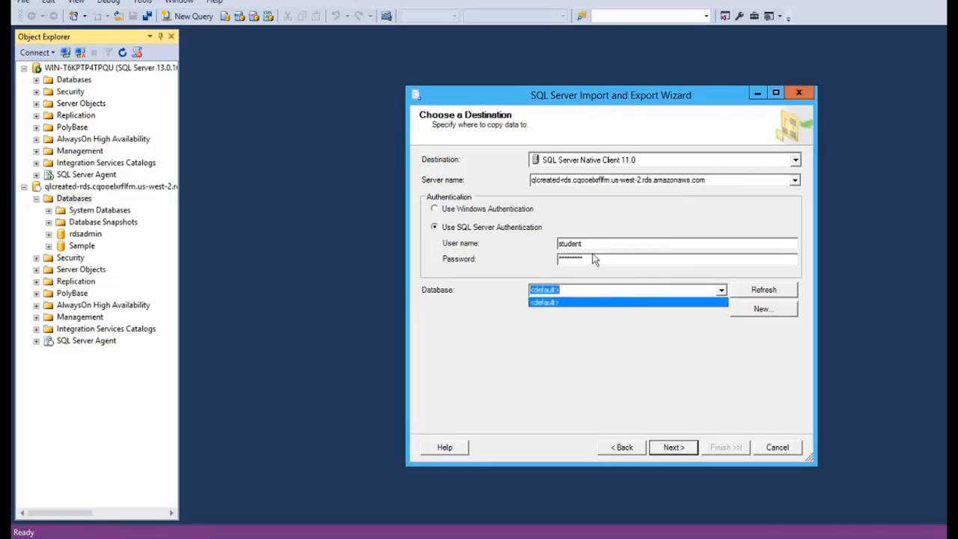
{"action": "left_click", "coordinate": [579, 255]}
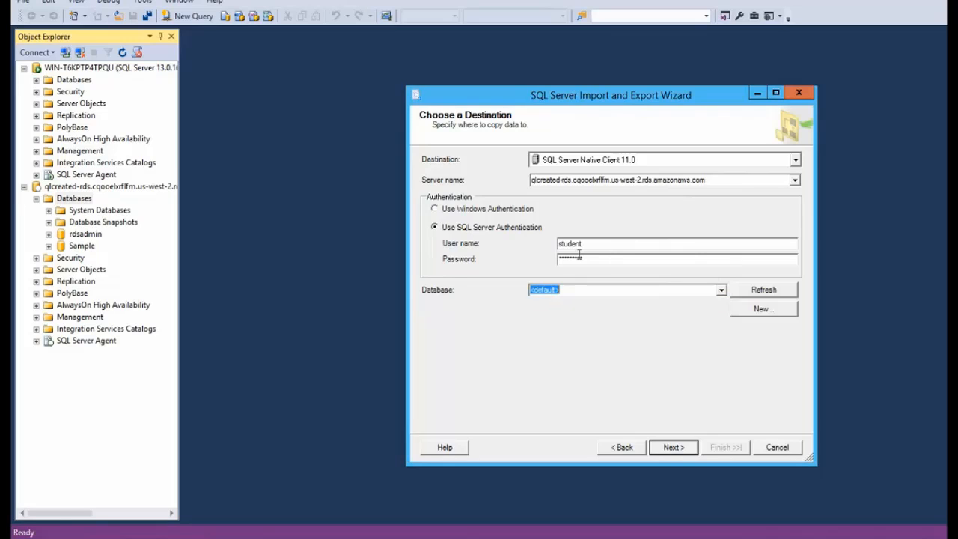
{"action": "left_click", "coordinate": [579, 256]}
{"action": "type", "text": "****"}
{"action": "type", "text": "***"}
Choose Sample as the destination database and continue with copying data from one or more tables or views
{"action": "left_click", "coordinate": [722, 289]}
{"action": "left_click", "coordinate": [544, 337]}
{"action": "left_click", "coordinate": [660, 446]}
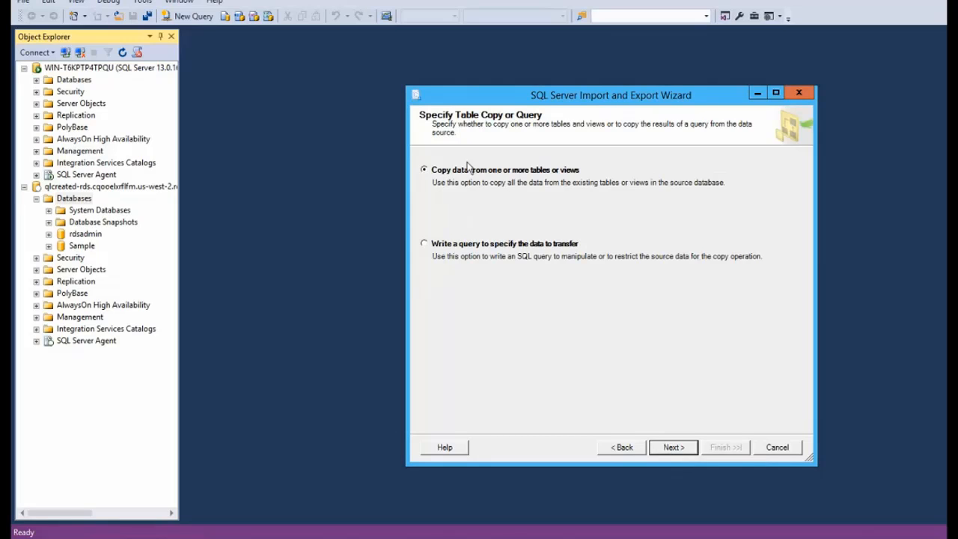
{"action": "left_click", "coordinate": [672, 445]}
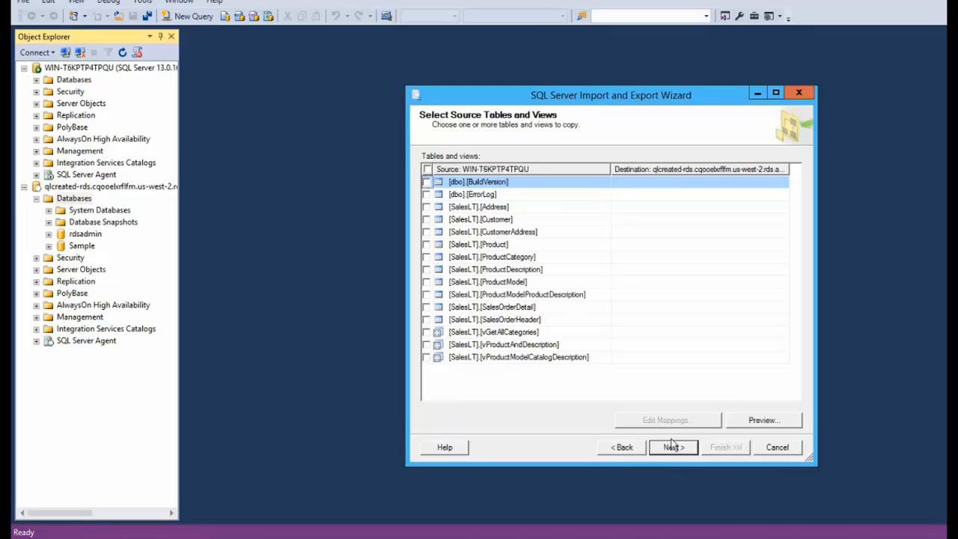
Select all source tables and views, run the export immediately without saving an SSIS package, and close the wizard
{"action": "left_click", "coordinate": [425, 169]}
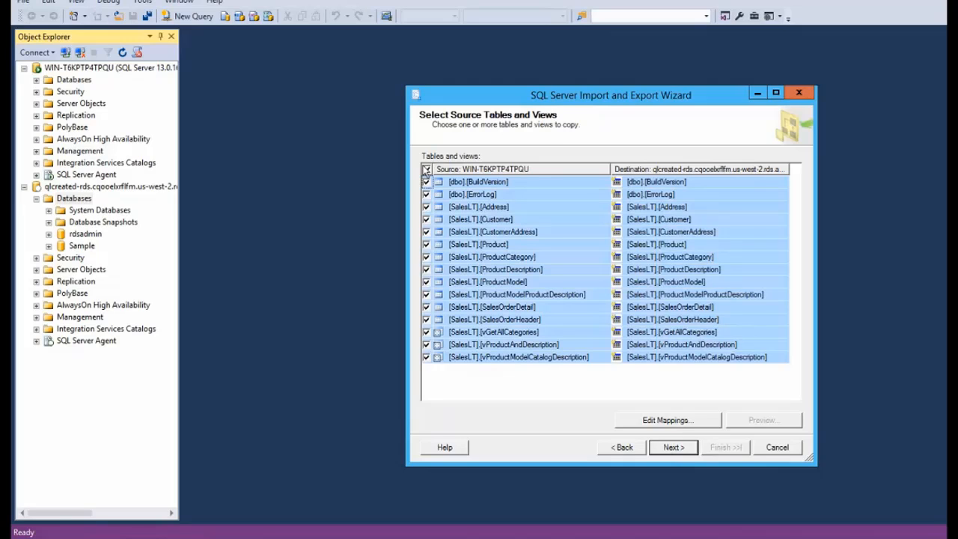
{"action": "left_click", "coordinate": [672, 444]}
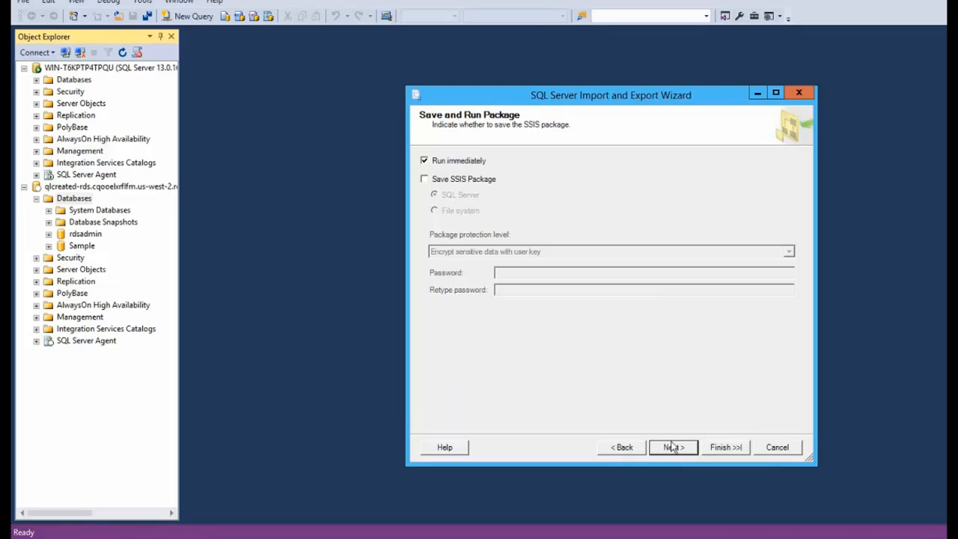
{"action": "left_click", "coordinate": [725, 447]}
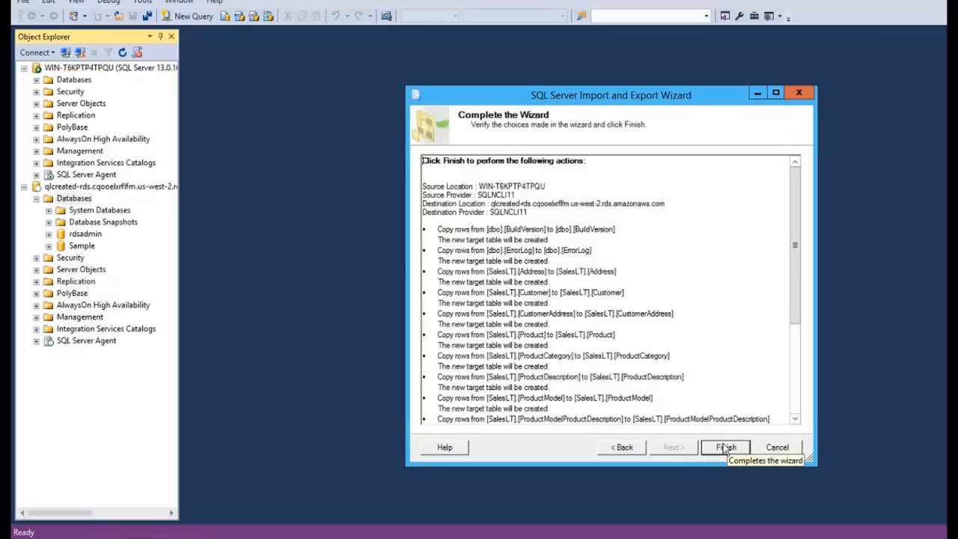
{"action": "left_click", "coordinate": [724, 447]}
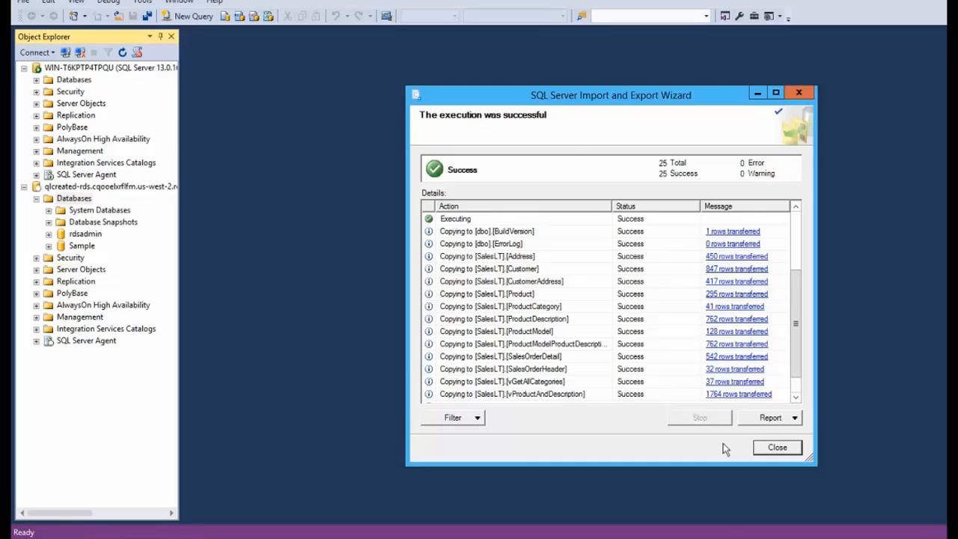
{"action": "left_click", "coordinate": [763, 449]}
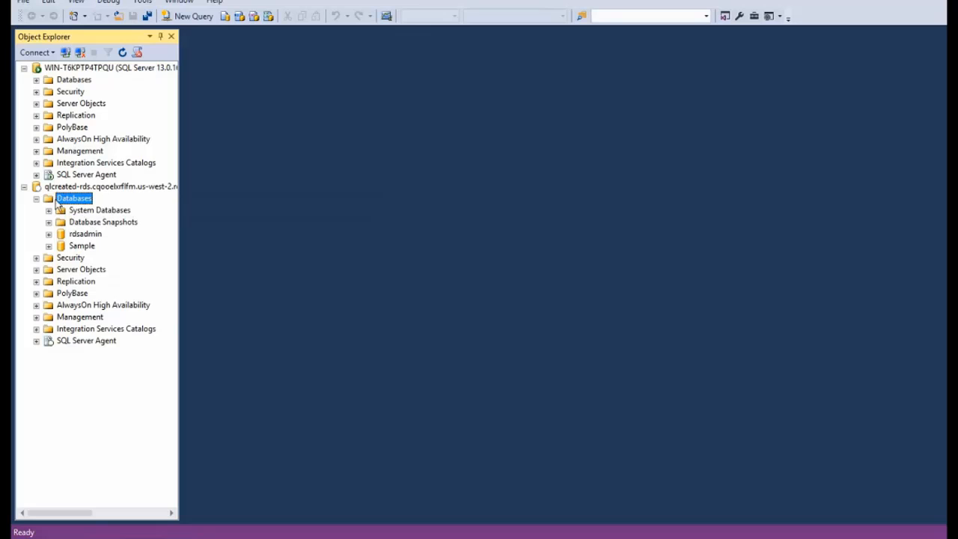
Expand the Tables folder of the Sample database on qlcreated-rds to examine the copied tables
{"action": "left_click", "coordinate": [47, 246]}
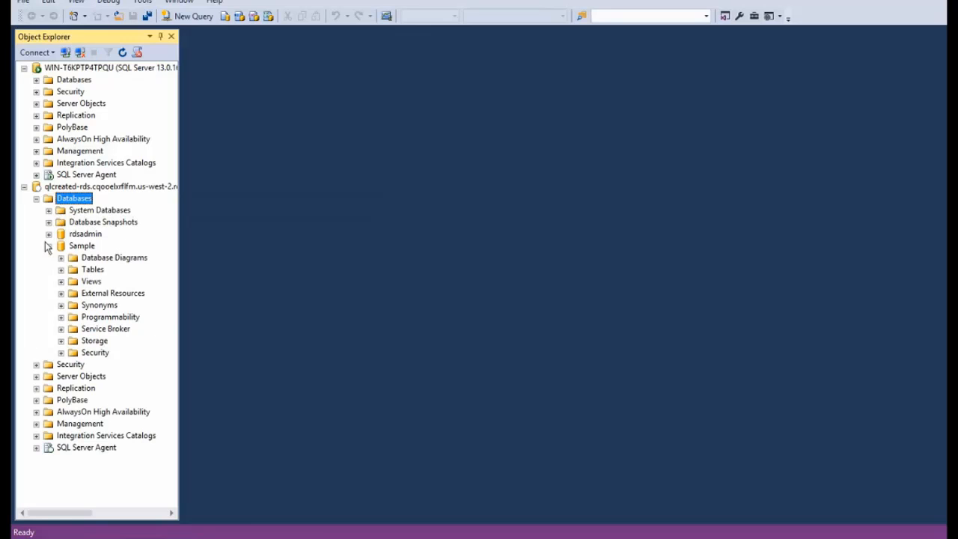
{"action": "left_click", "coordinate": [60, 271]}
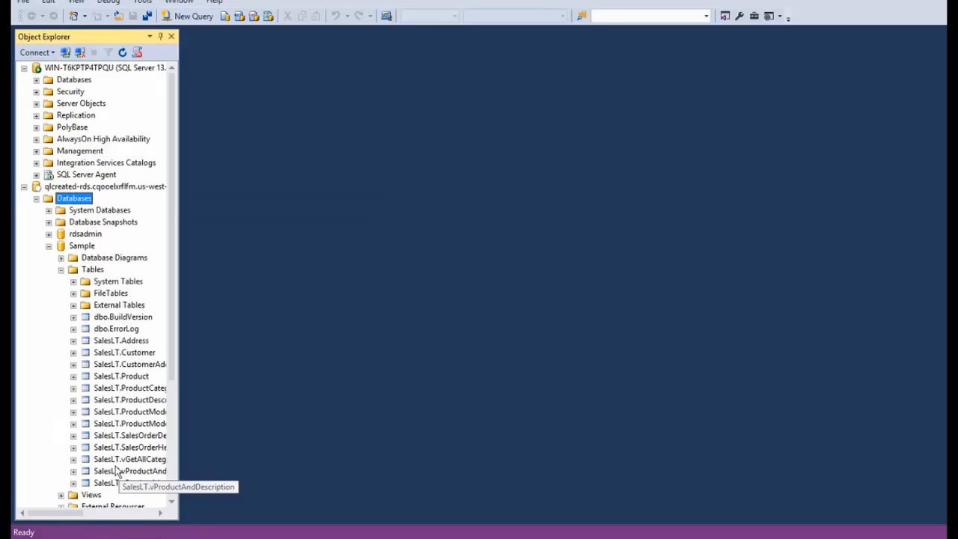
Switch to the lab instructions in Google Chrome and copy the verification query from step 67
{"action": "key", "text": "ctrl+Up"}
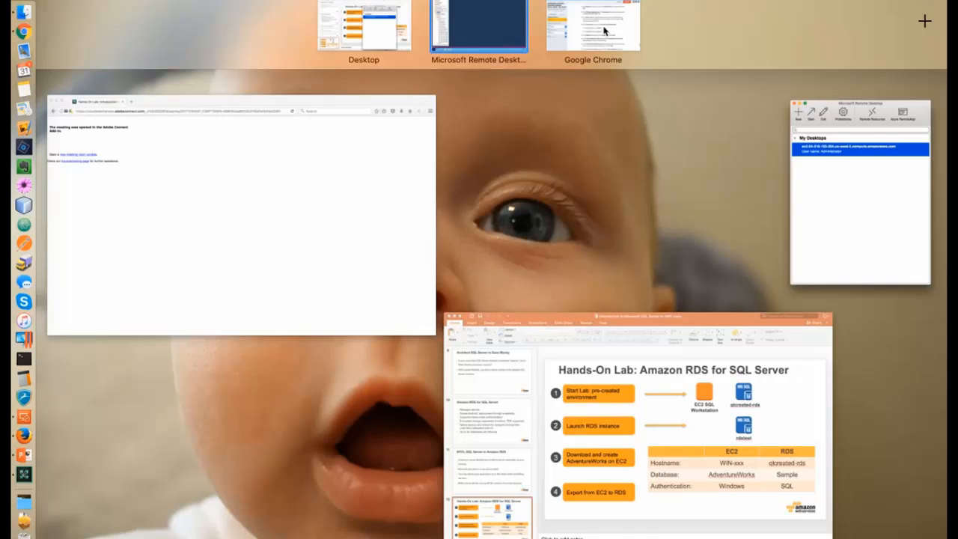
{"action": "left_click", "coordinate": [603, 32]}
{"action": "scroll", "coordinate": [456, 437], "scroll_direction": "down", "scroll_amount": 5}
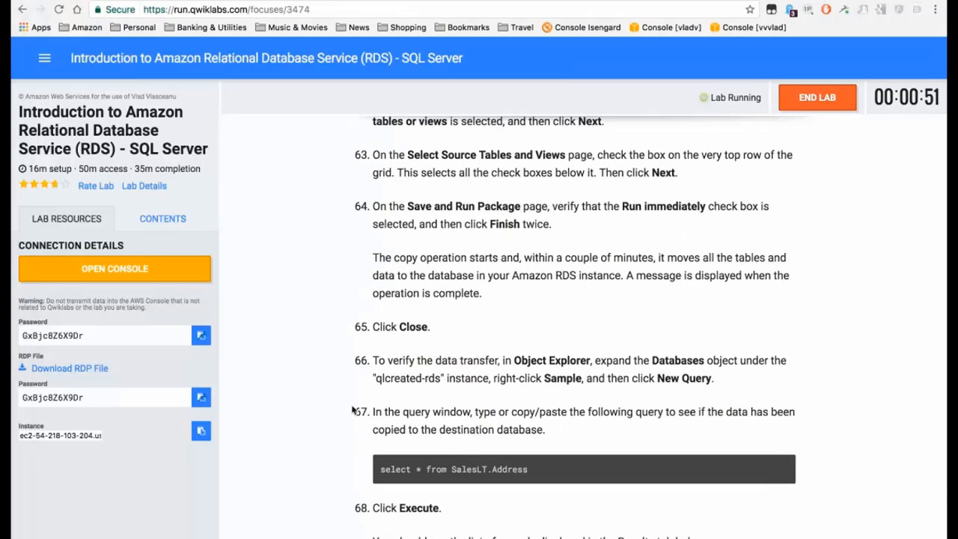
{"action": "mouse_move", "coordinate": [783, 467]}
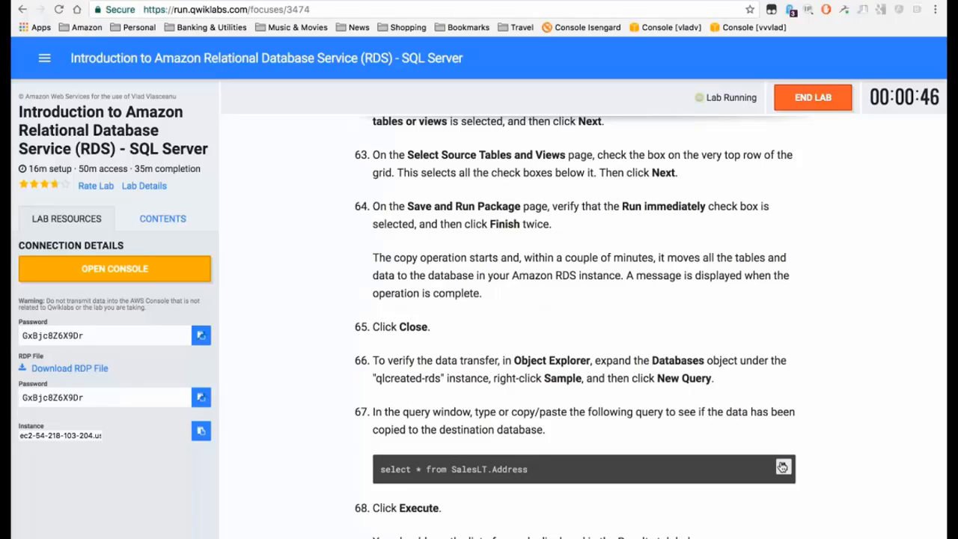
{"action": "left_click", "coordinate": [783, 467]}
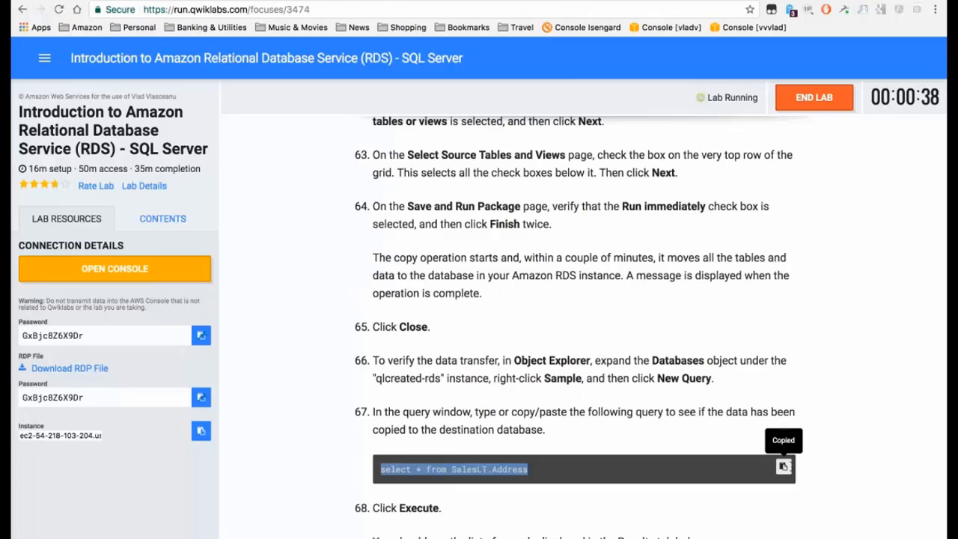
Switch back to Management Studio in Microsoft Remote Desktop and open a new query window on the Sample database
{"action": "key", "text": "ctrl+Up"}
{"action": "left_click", "coordinate": [474, 43]}
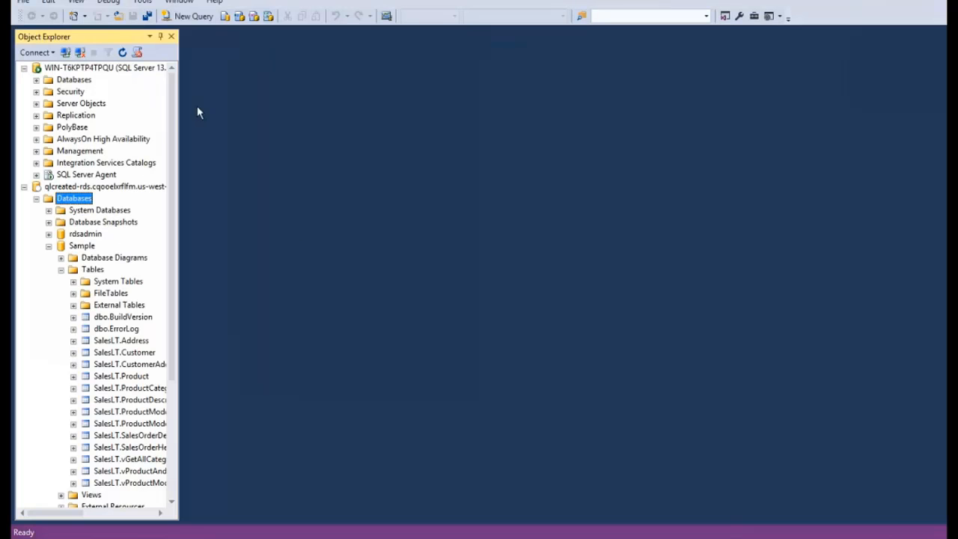
{"action": "left_click", "coordinate": [180, 18]}
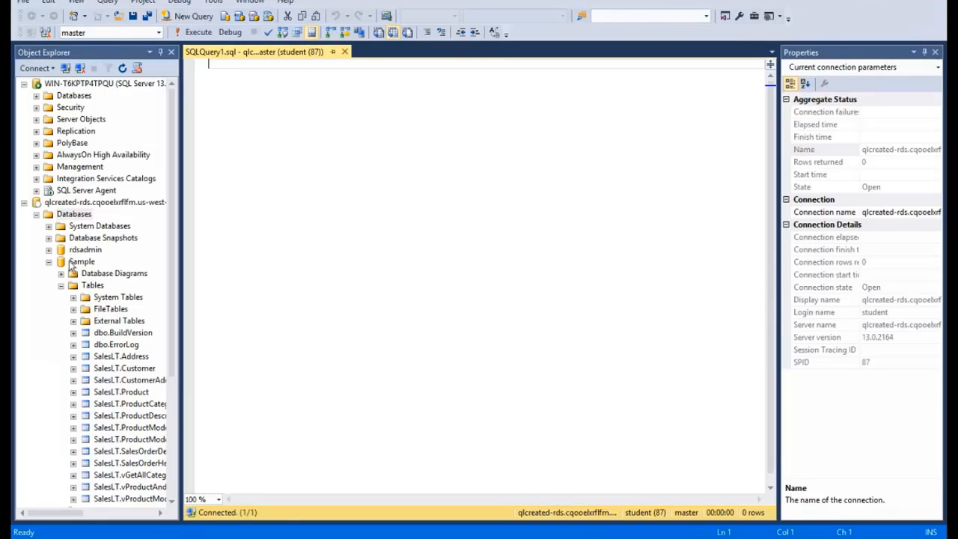
{"action": "left_click", "coordinate": [71, 263]}
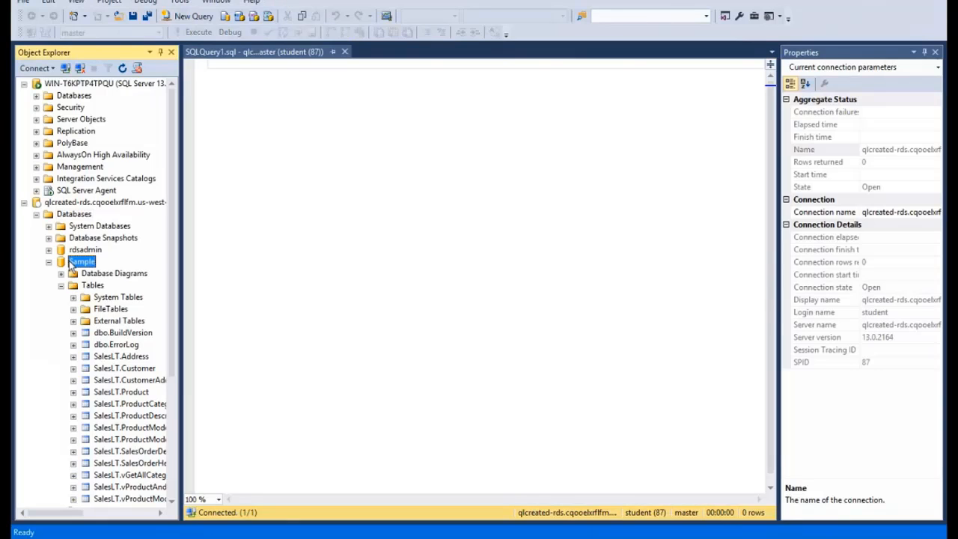
{"action": "double_click", "coordinate": [71, 263]}
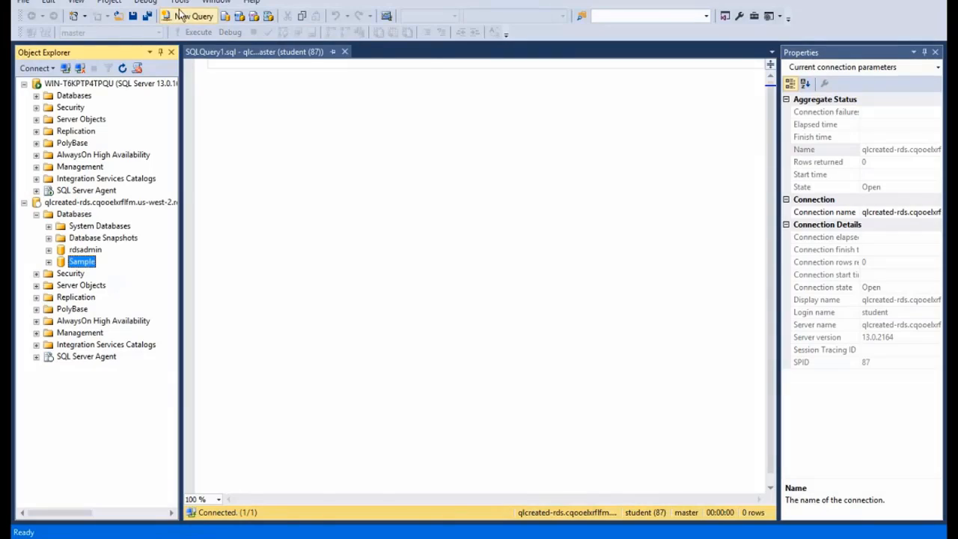
{"action": "key", "text": "ctrl+n"}
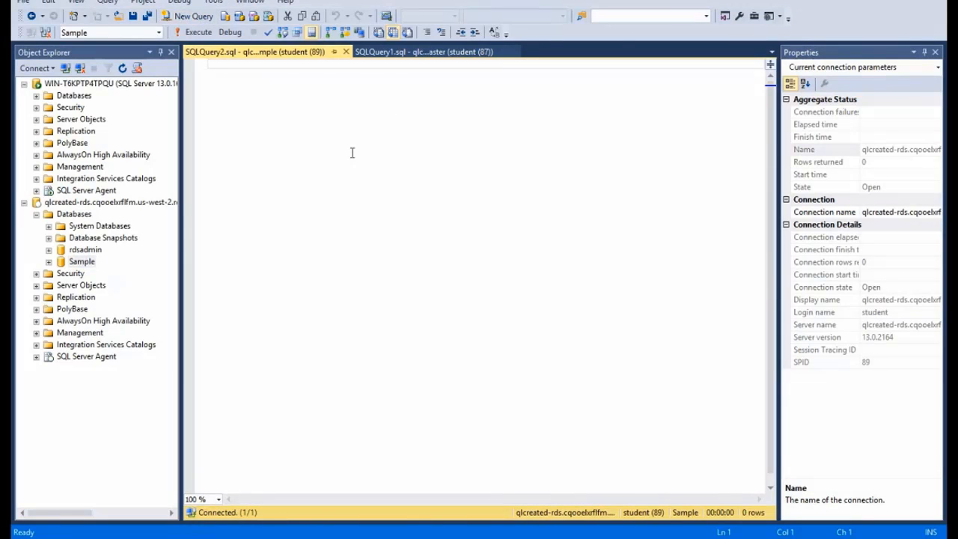
Paste and execute the query select * from SalesLT.Address, and look through the returned rows
{"action": "key", "text": "ctrl+v"}
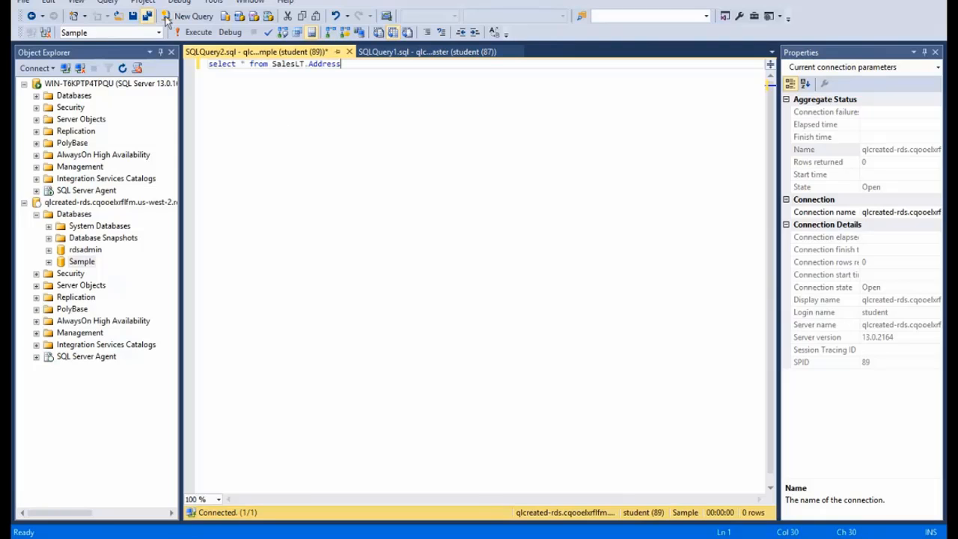
{"action": "left_click", "coordinate": [191, 33]}
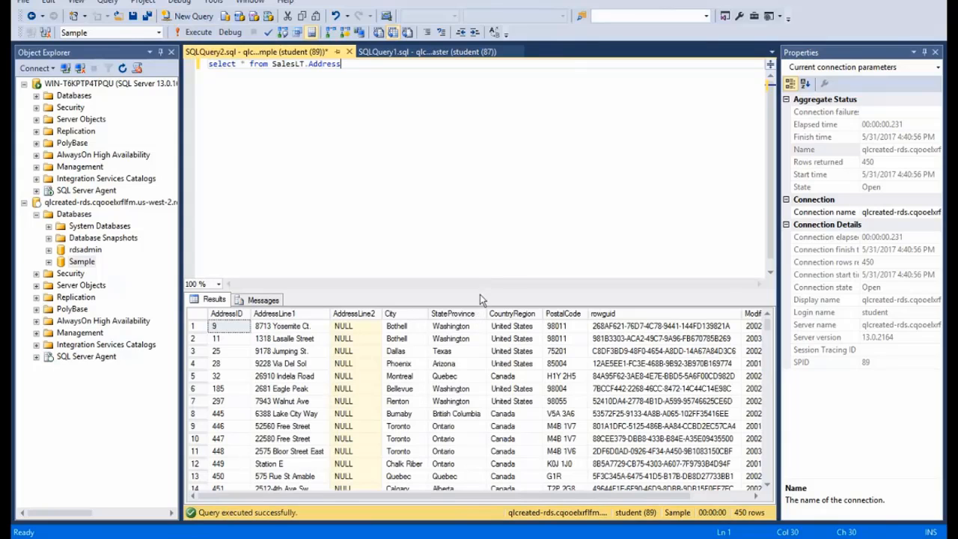
{"action": "scroll", "coordinate": [466, 402], "scroll_direction": "down", "scroll_amount": 1}
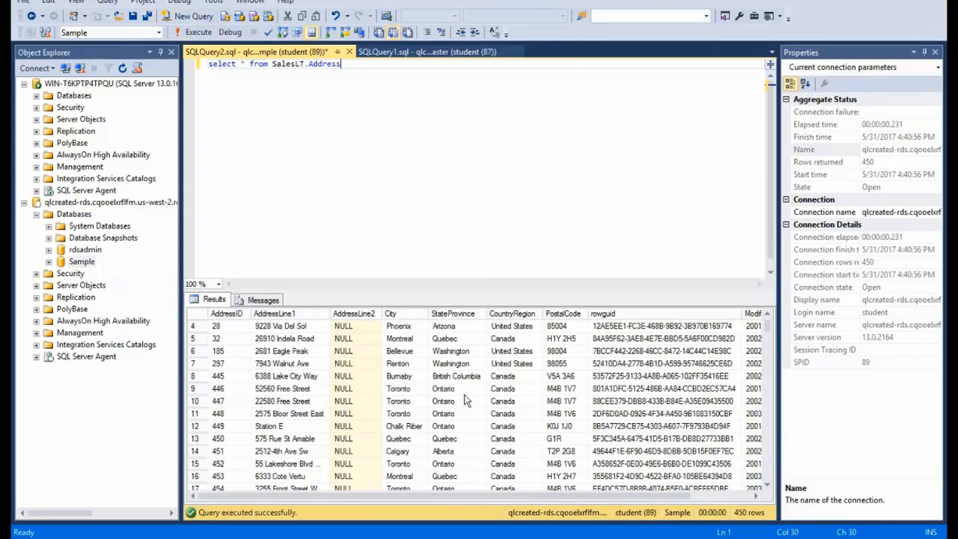
{"action": "scroll", "coordinate": [466, 402], "scroll_direction": "up", "scroll_amount": 1}
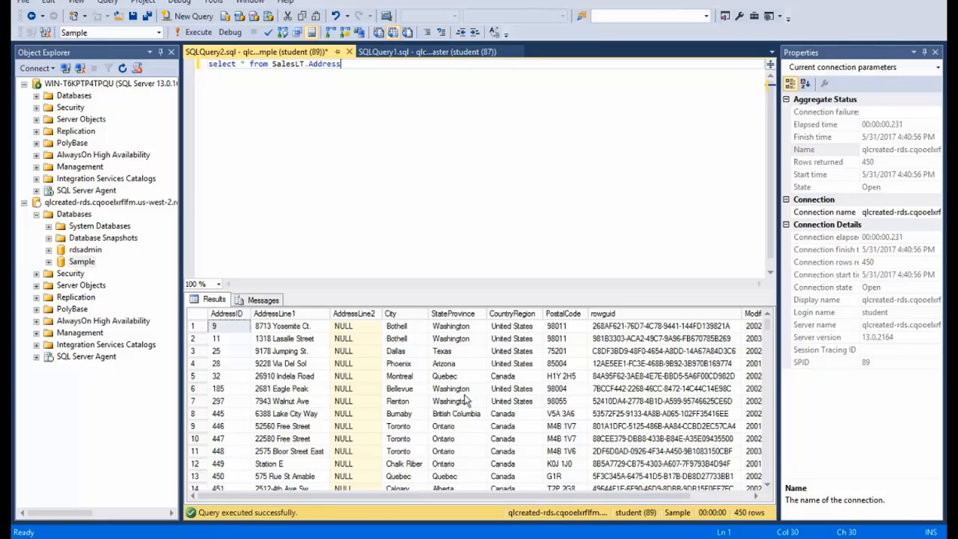
Switch to the lab page in Google Chrome and cancel the Rate Lab dialog without submitting a rating
{"action": "key", "text": "ctrl+Up"}
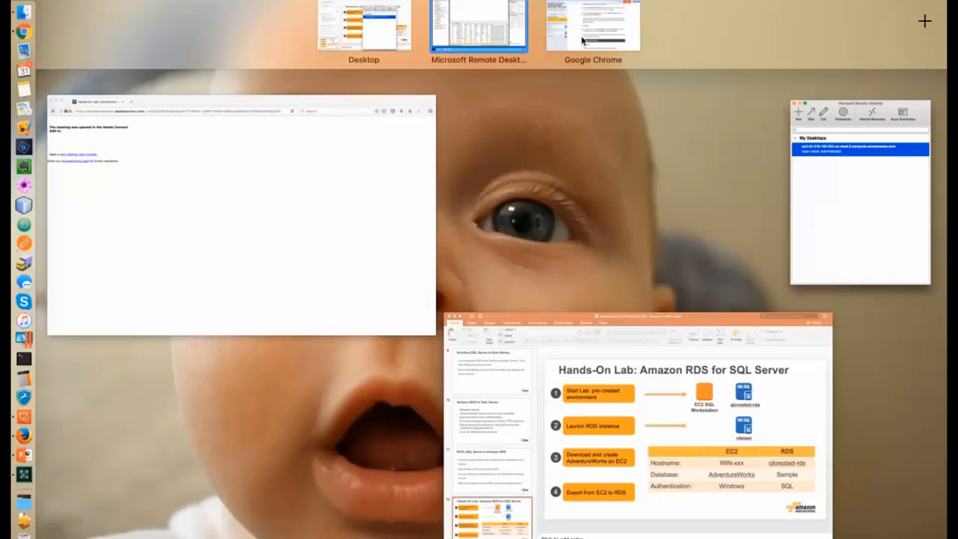
{"action": "left_click", "coordinate": [574, 23]}
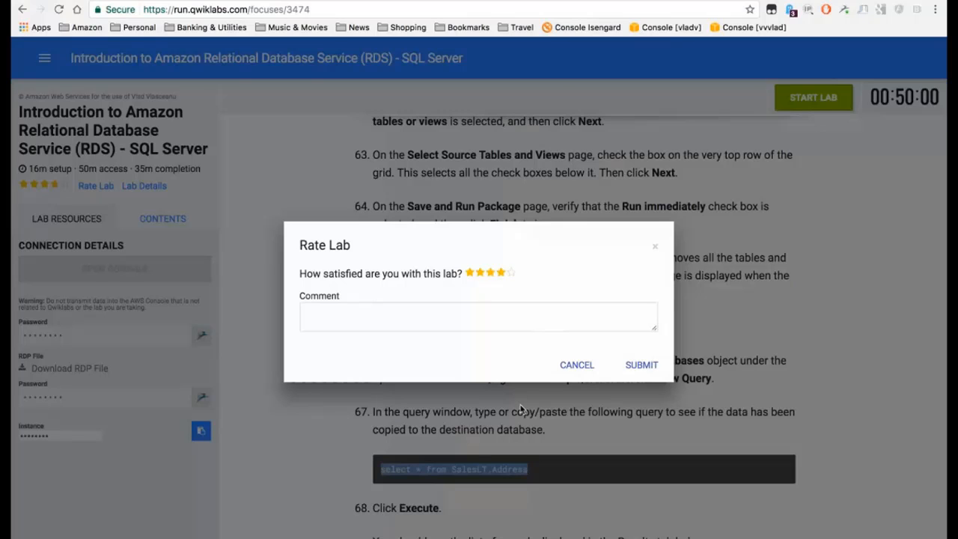
{"action": "left_click", "coordinate": [577, 365]}
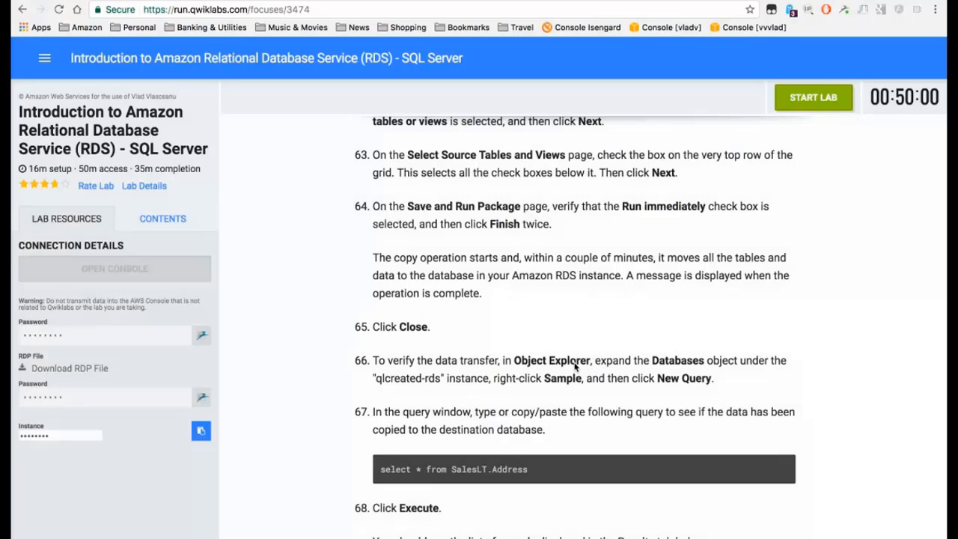